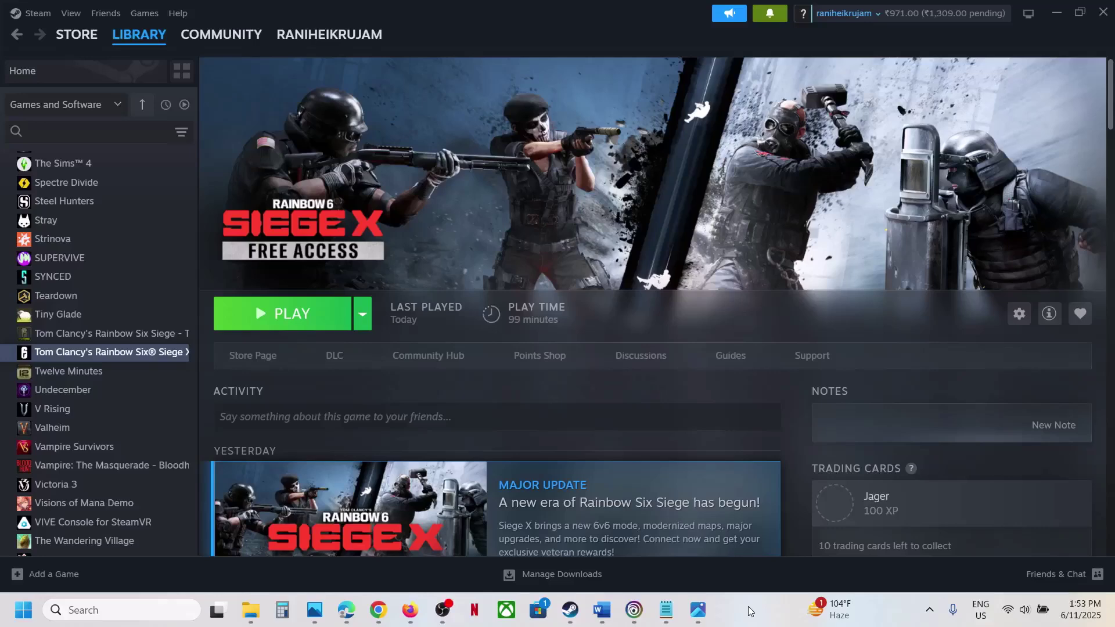
- Look at the access-error screenshot in Photos, then put it away
left_click(708, 617)
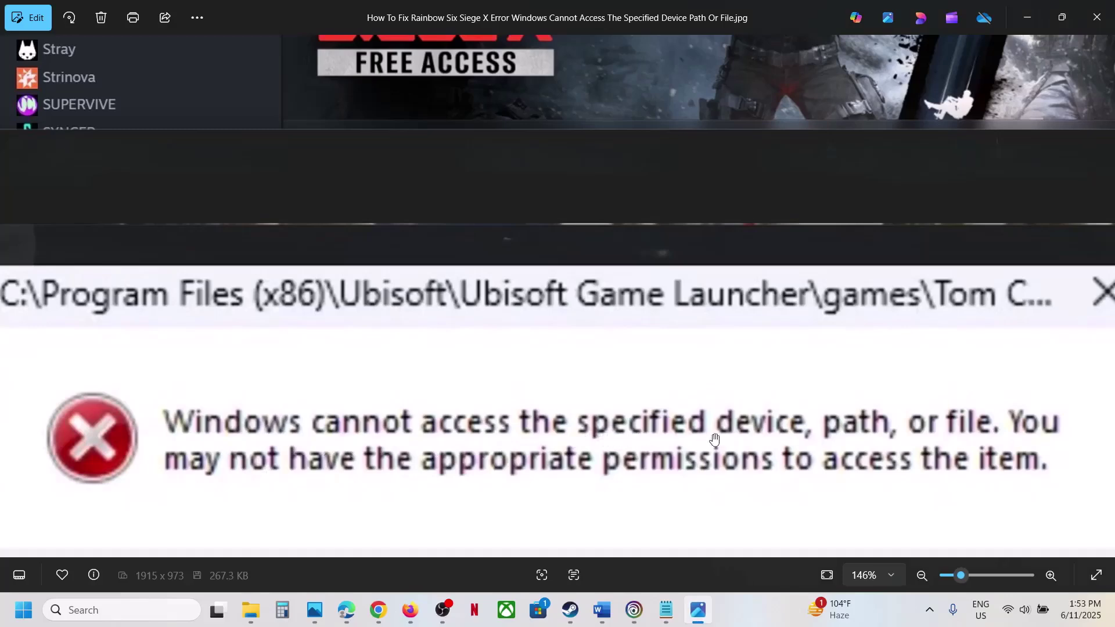
left_click(1027, 18)
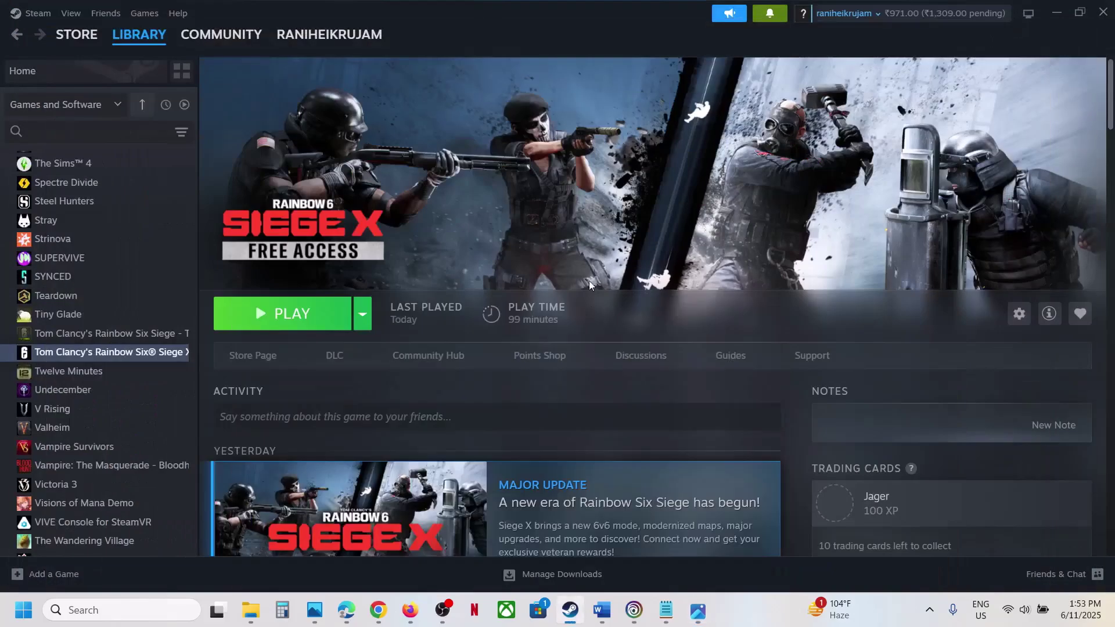
left_click(765, 624)
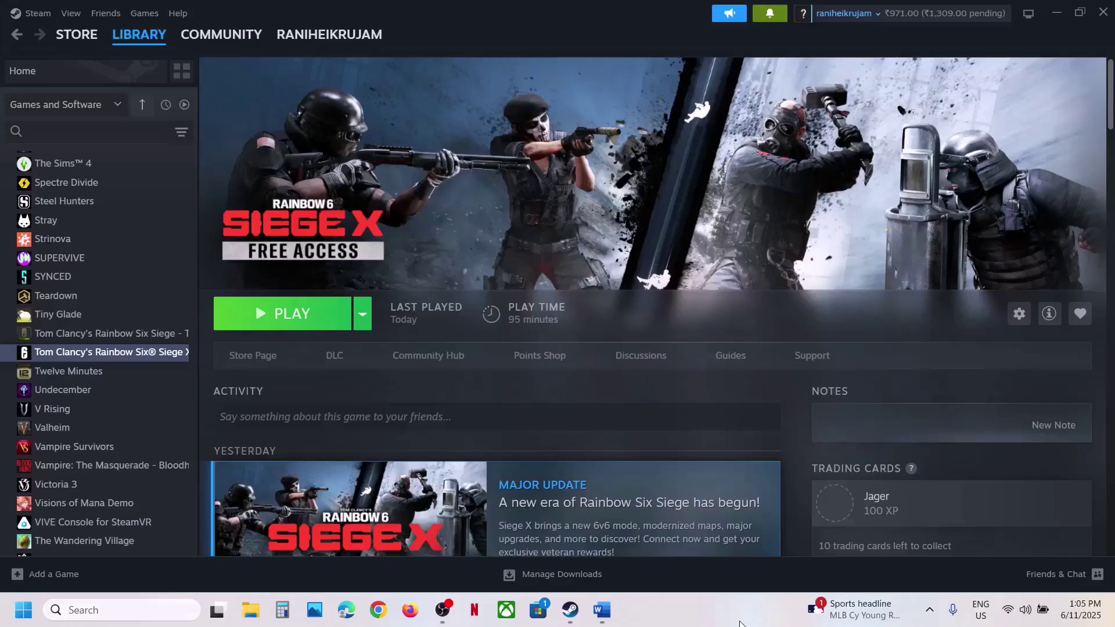
- Open and dismiss Start's power options without restarting, then select the Step 1 heading in the Word notes
left_click(24, 610)
left_click(434, 564)
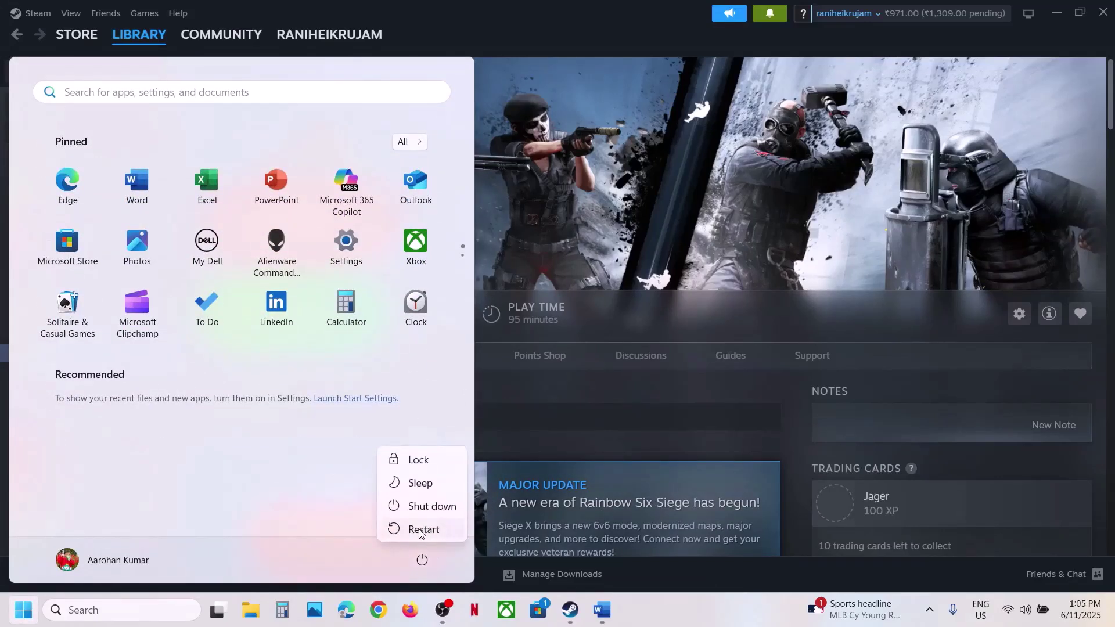
left_click(586, 239)
left_click(587, 240)
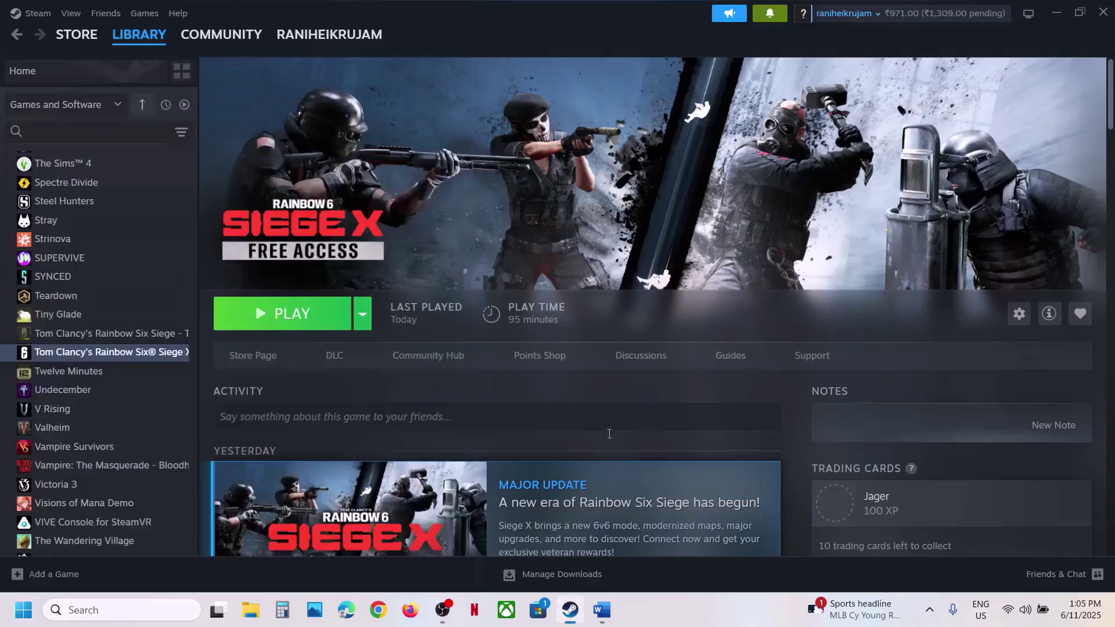
left_click(604, 615)
left_click_drag(270, 212, 776, 214)
- Open the BattlEye folder of Rainbow Six Siege through Steam's Browse local files
left_click(515, 5)
right_click(135, 355)
mouse_move(174, 441)
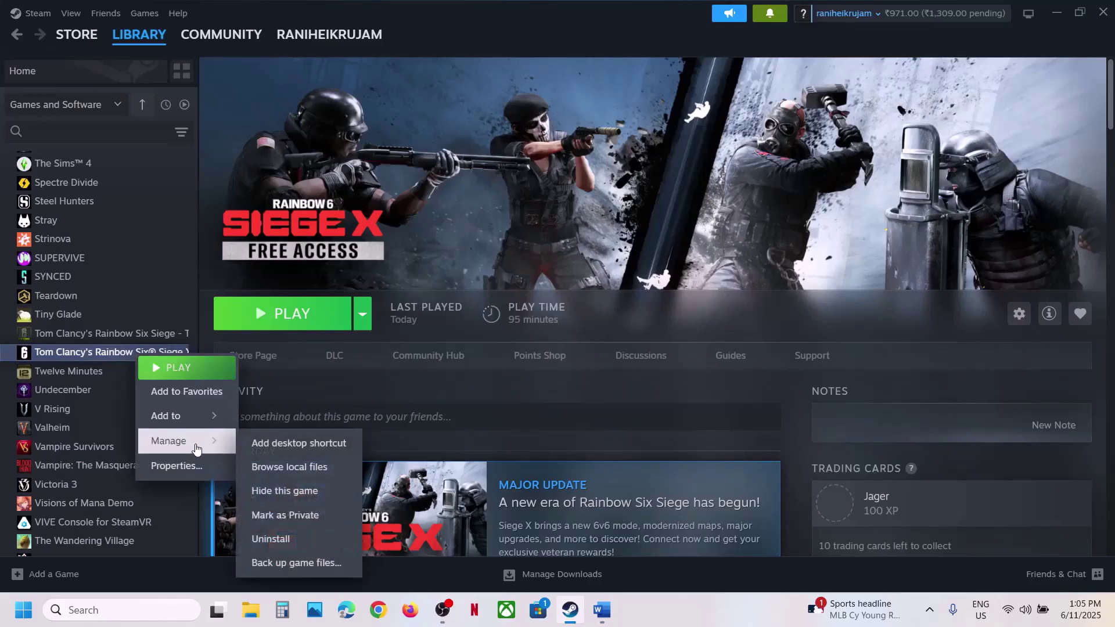
left_click(317, 465)
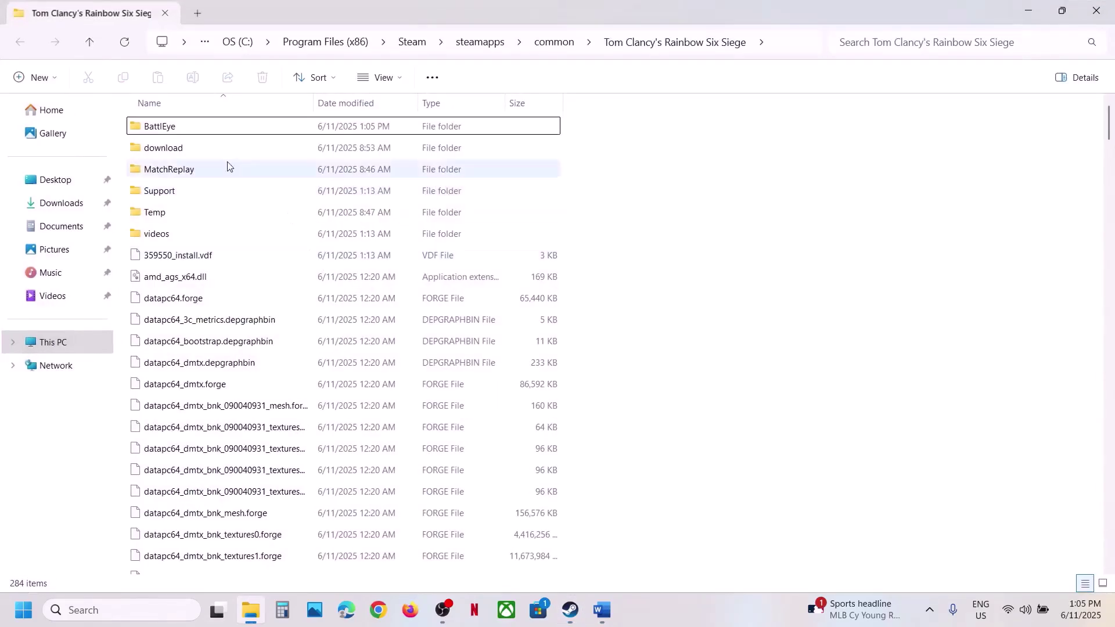
double_click(168, 127)
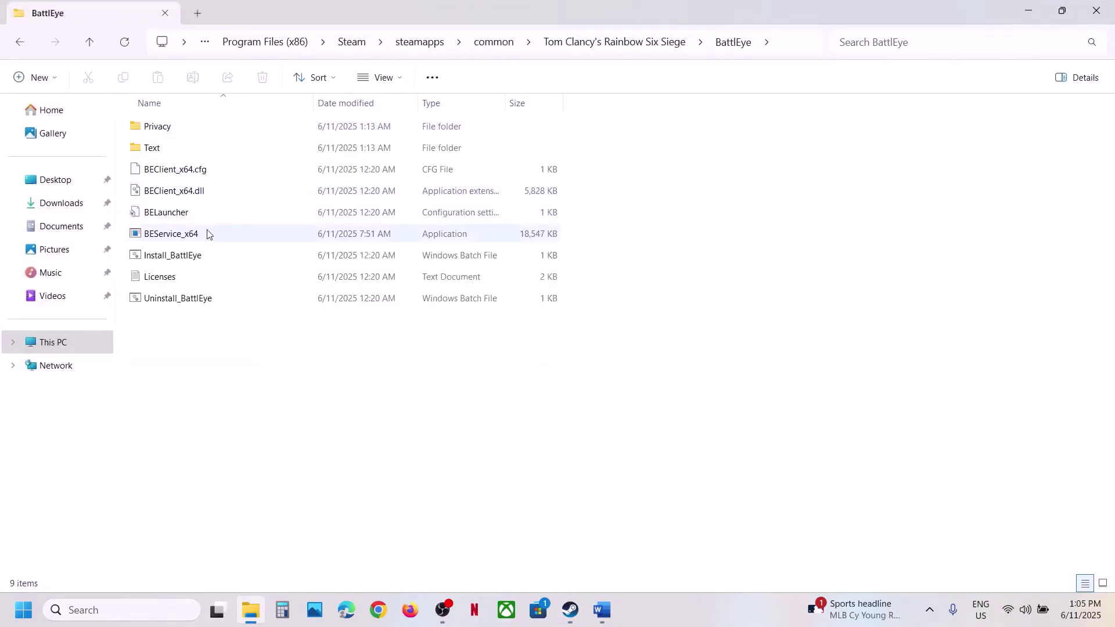
- Run Uninstall_BattlEye as administrator and allow the changes
left_click(169, 303)
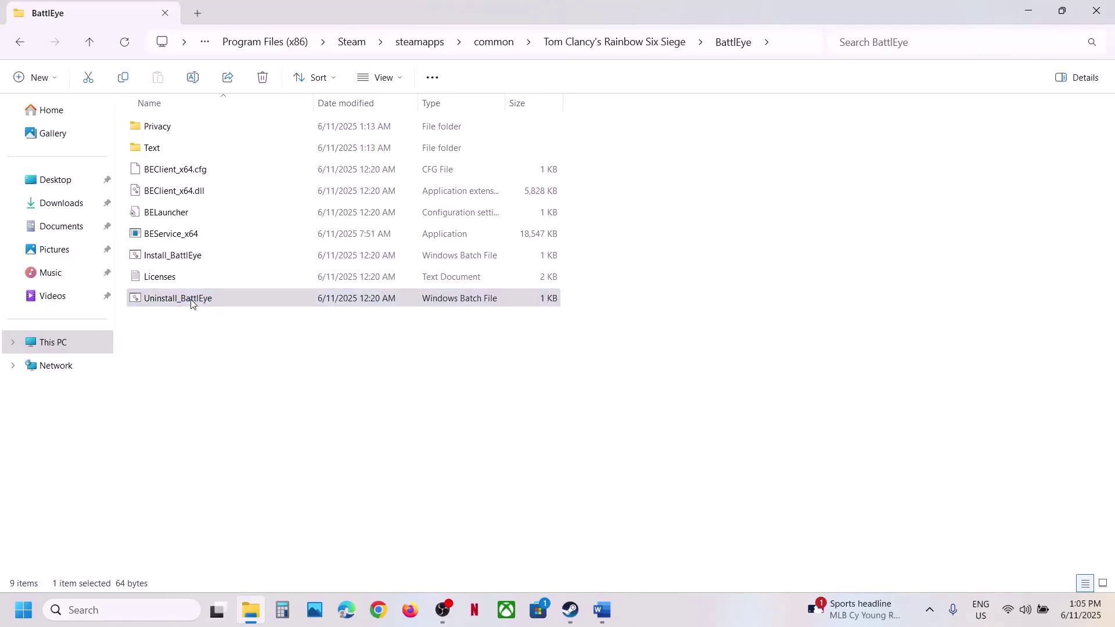
right_click(191, 306)
left_click(288, 378)
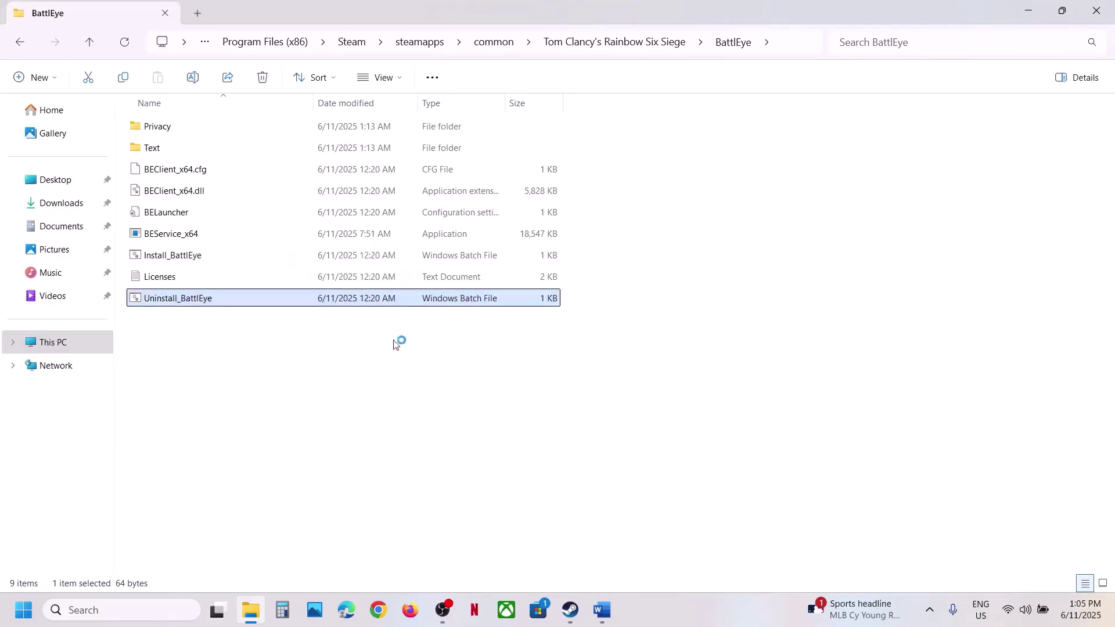
left_click(494, 452)
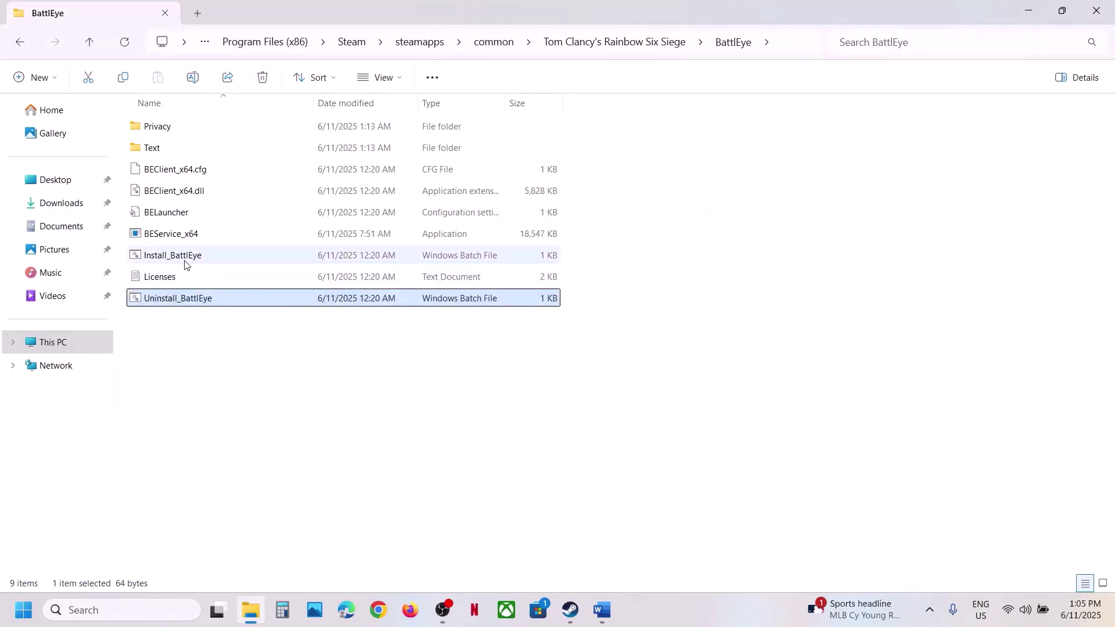
- Run Install_BattlEye as administrator, allow it, and return to Steam
left_click(160, 260)
right_click(184, 260)
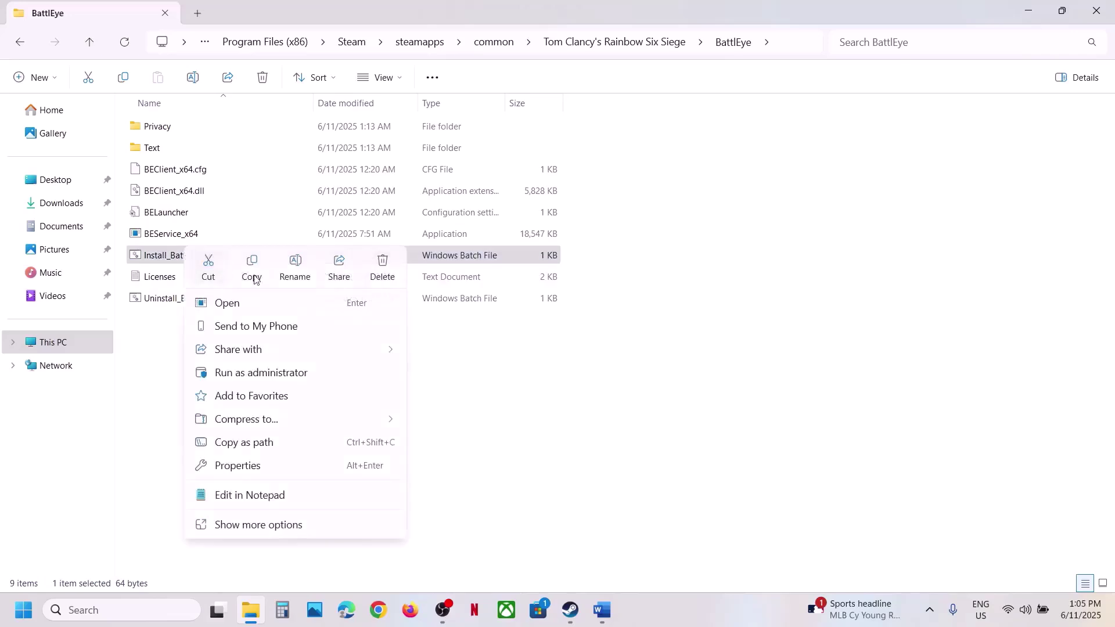
left_click(262, 375)
left_click(489, 448)
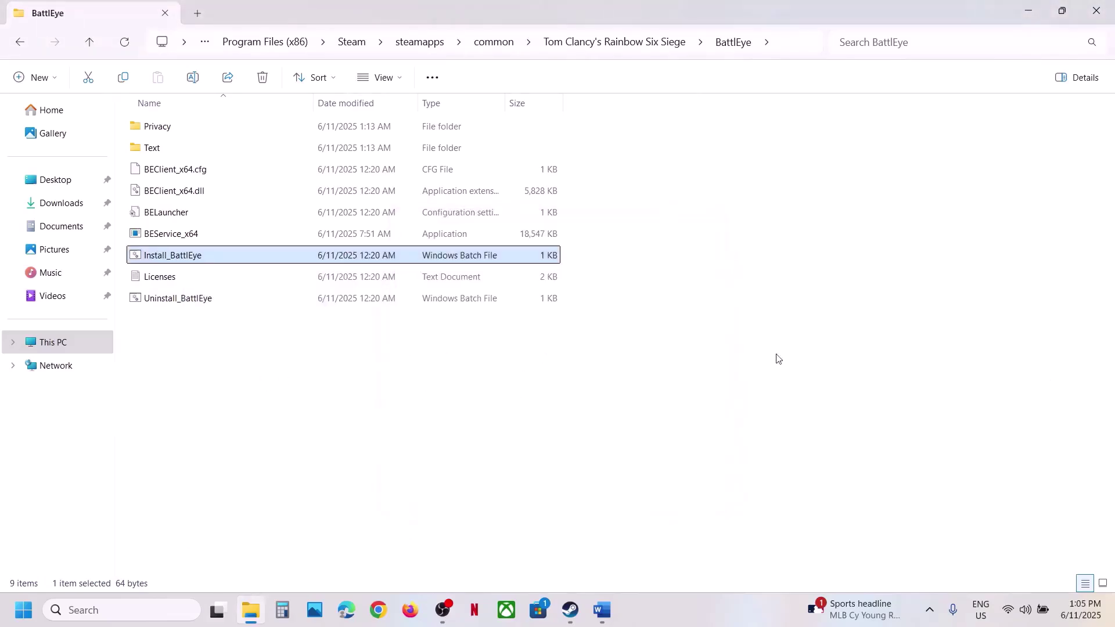
left_click(568, 619)
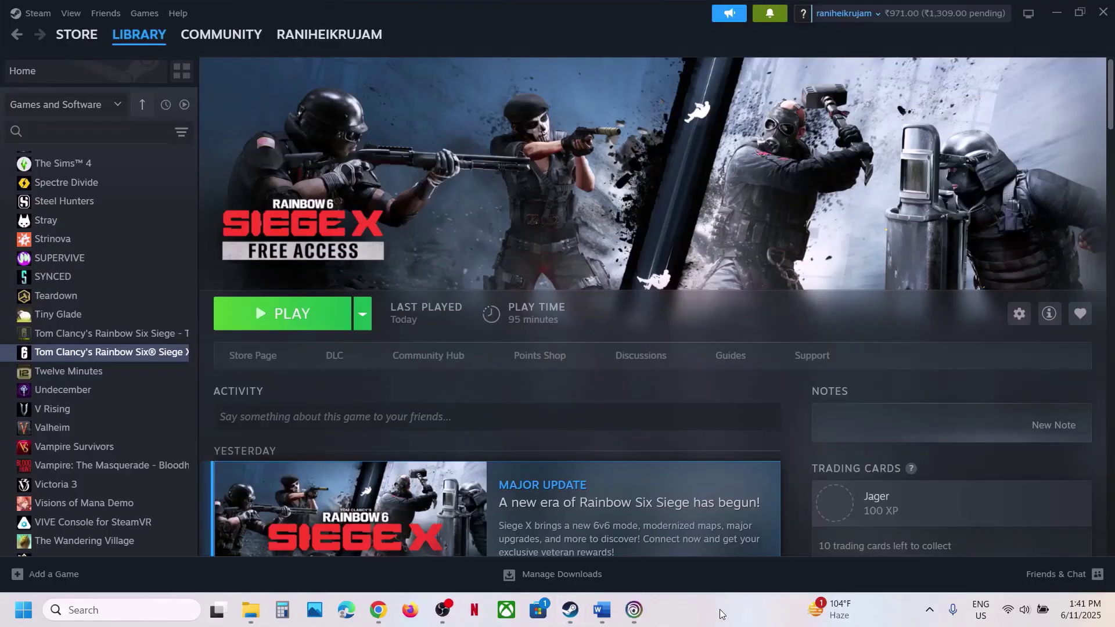
- From the BattlEye folder window, run Uninstall_BattlEye as administrator and approve it
left_click(633, 577)
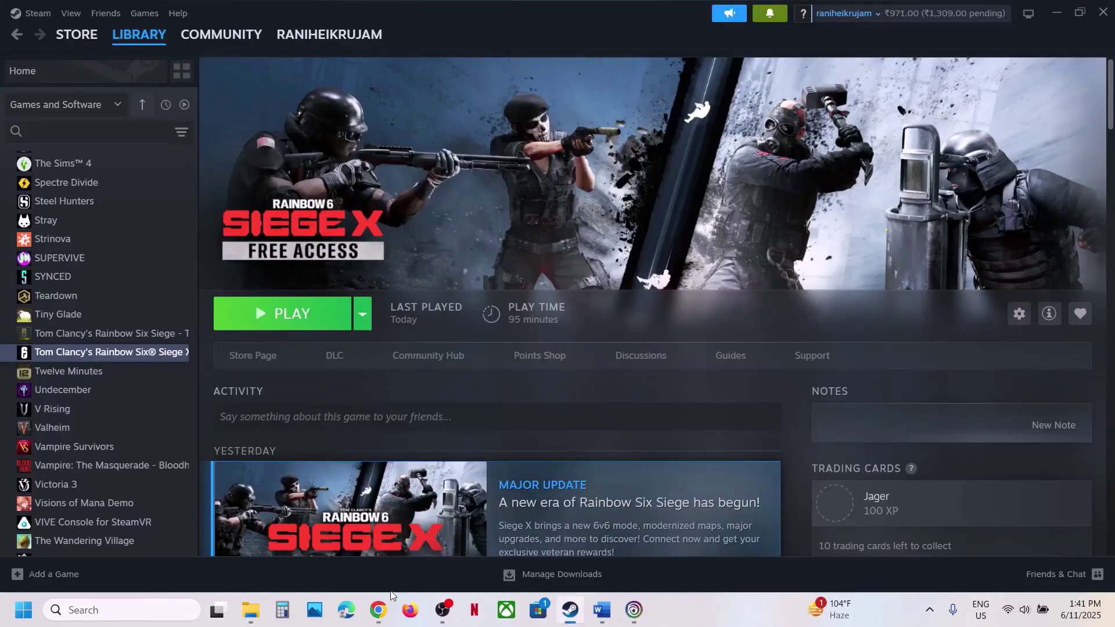
mouse_move(256, 610)
left_click(575, 558)
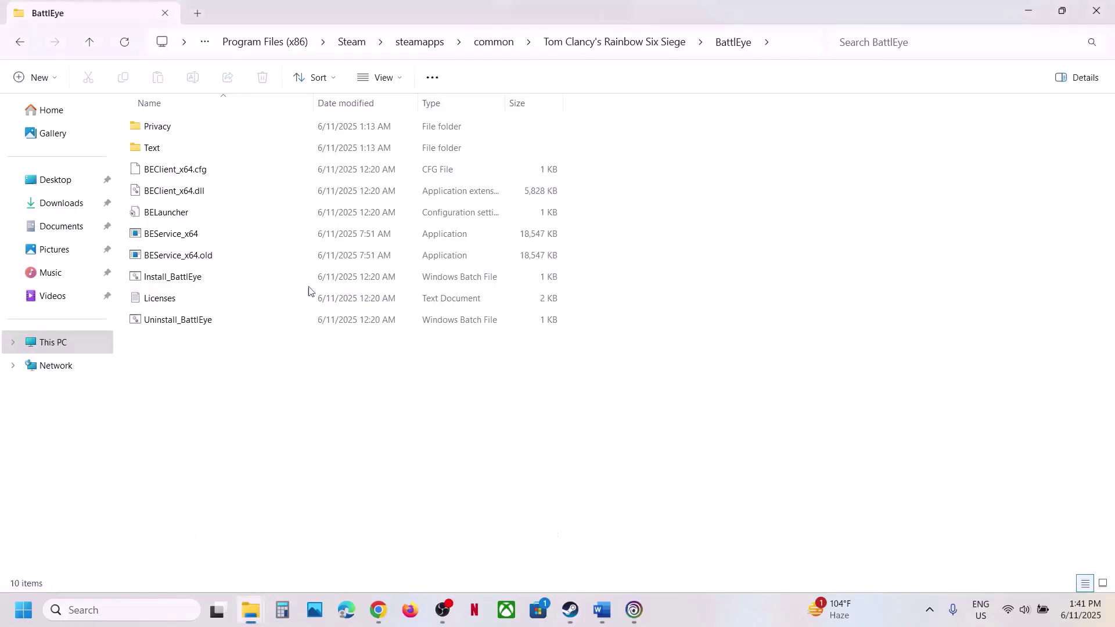
left_click(193, 329)
right_click(197, 329)
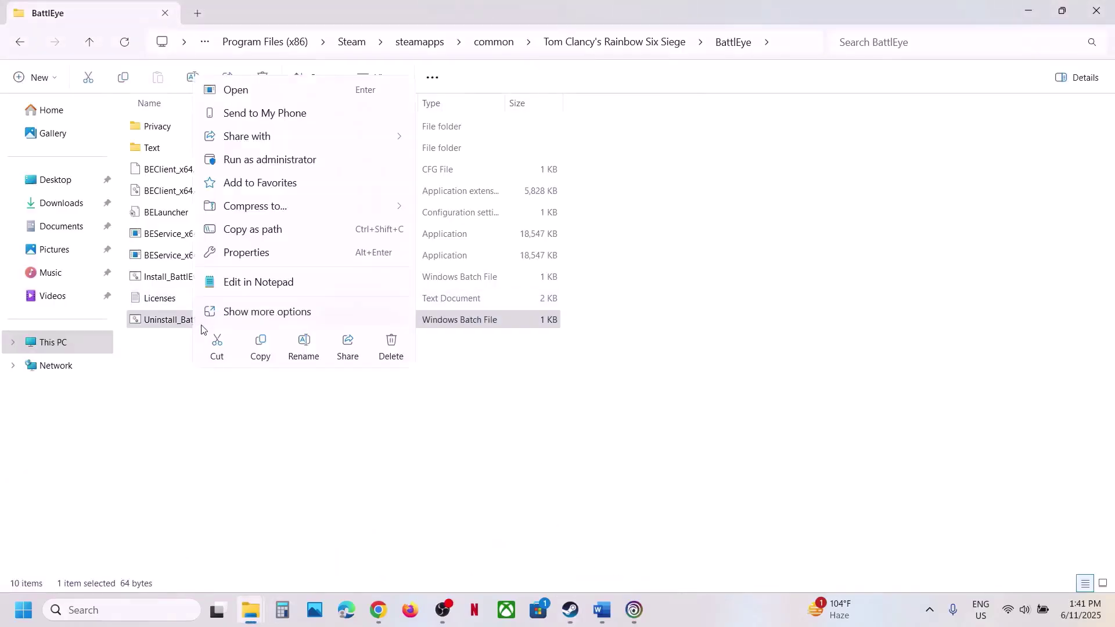
left_click(290, 160)
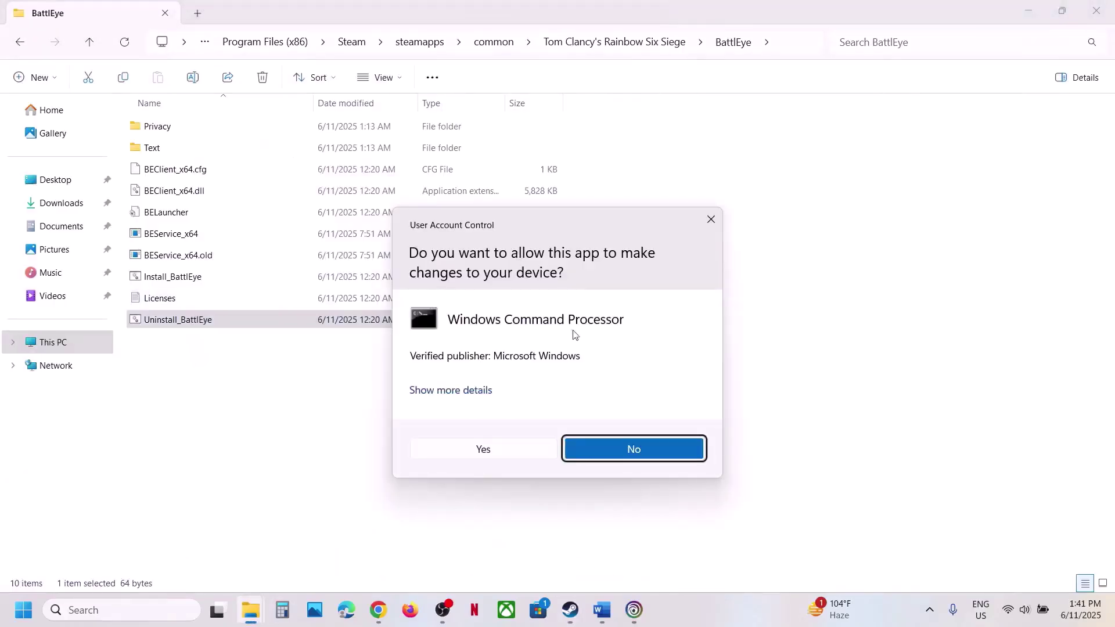
left_click(498, 454)
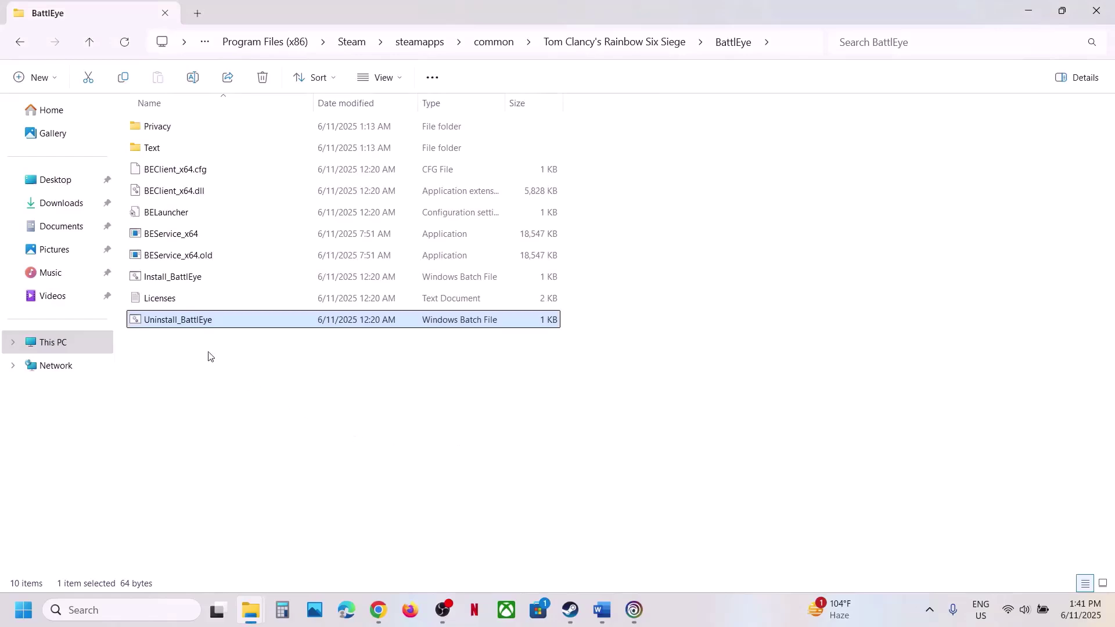
- Launch Rainbow Six Siege from Steam and allow the Steam Client Service prompt
left_click(571, 610)
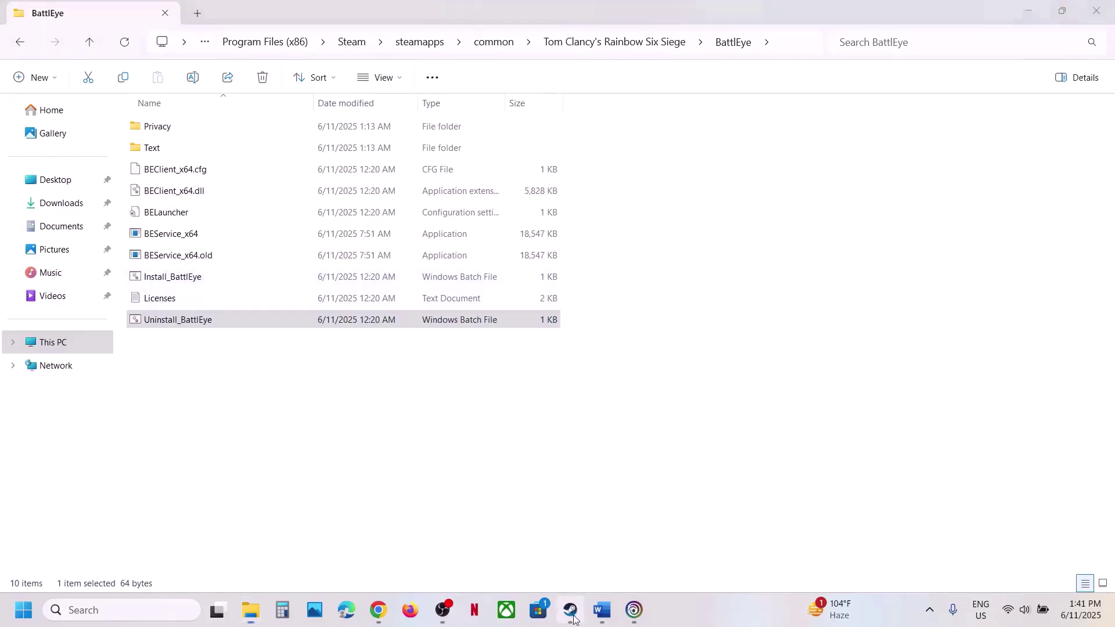
left_click(283, 317)
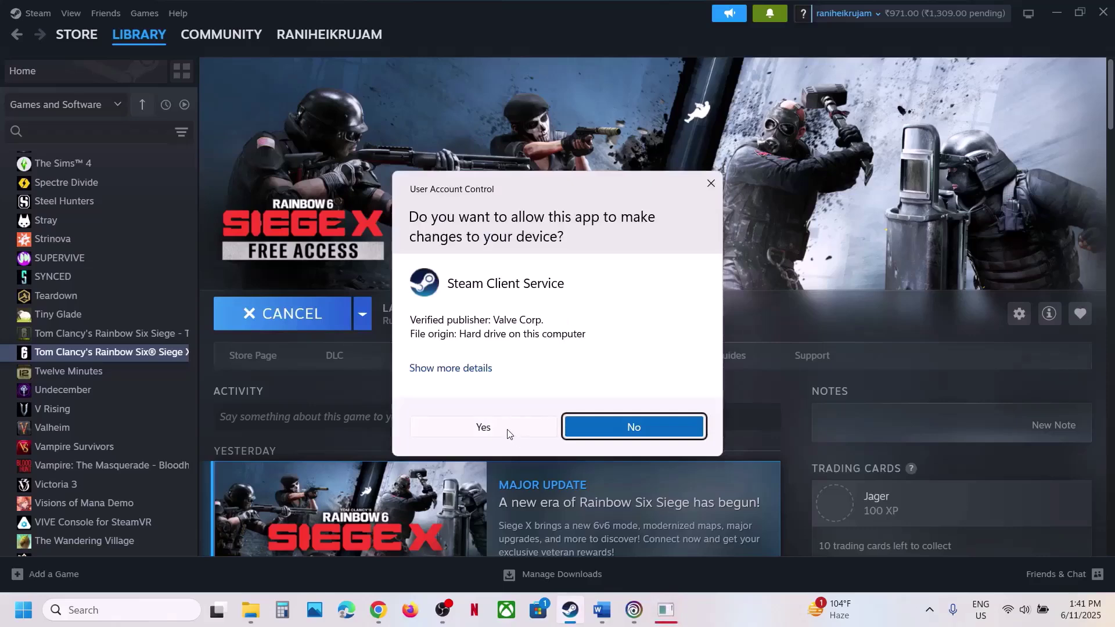
left_click(481, 425)
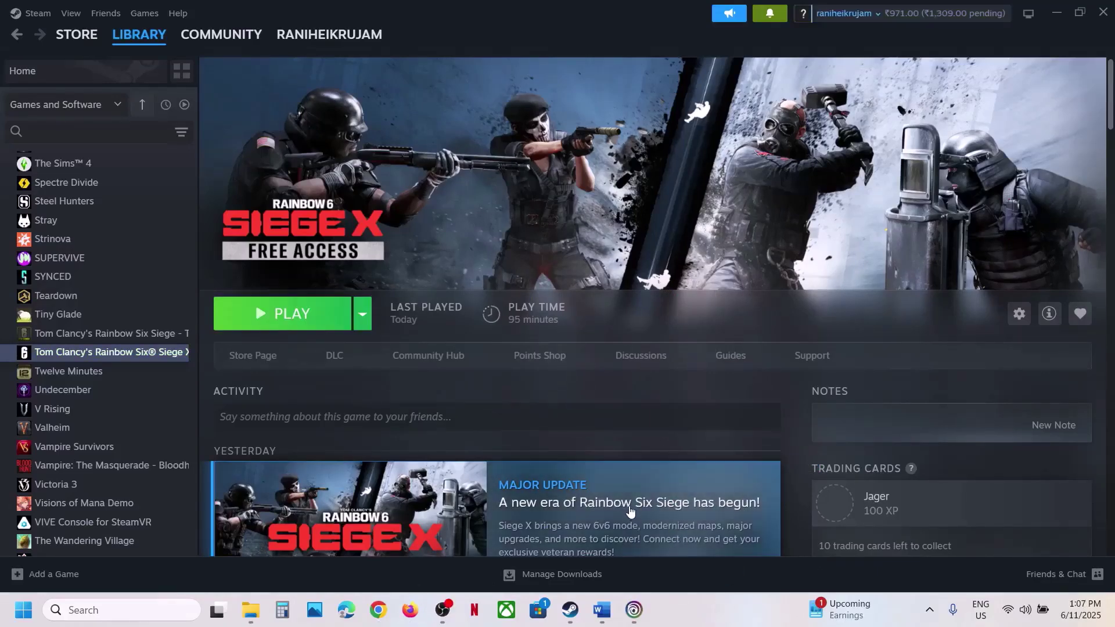
- Open Siege X's installation folder from Ubisoft Connect Properties and view its BattlEye folder
left_click(634, 610)
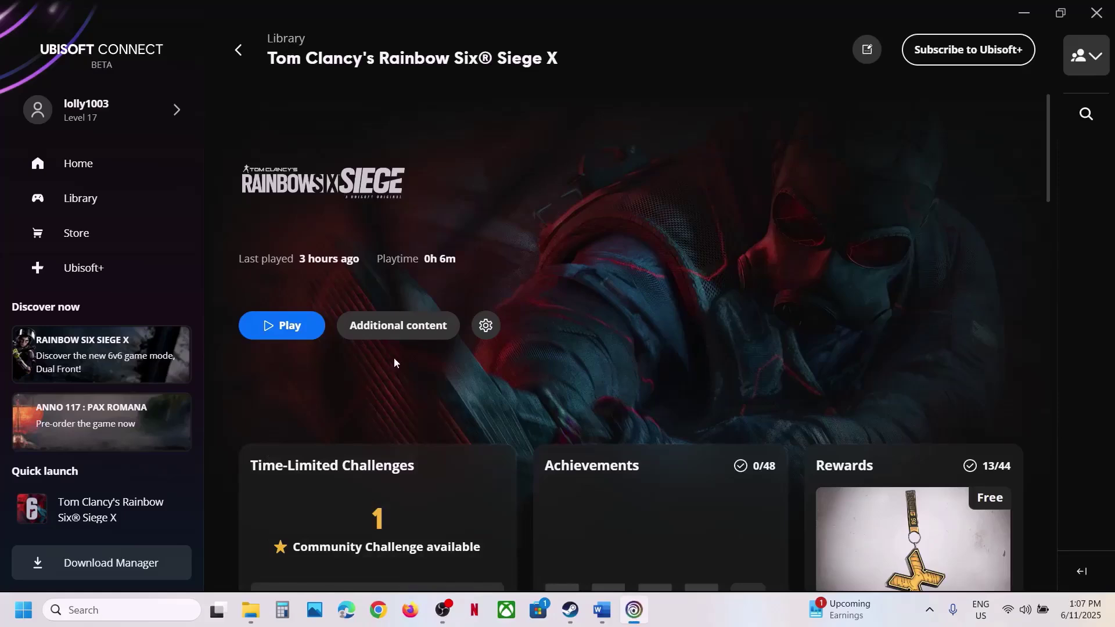
left_click(486, 332)
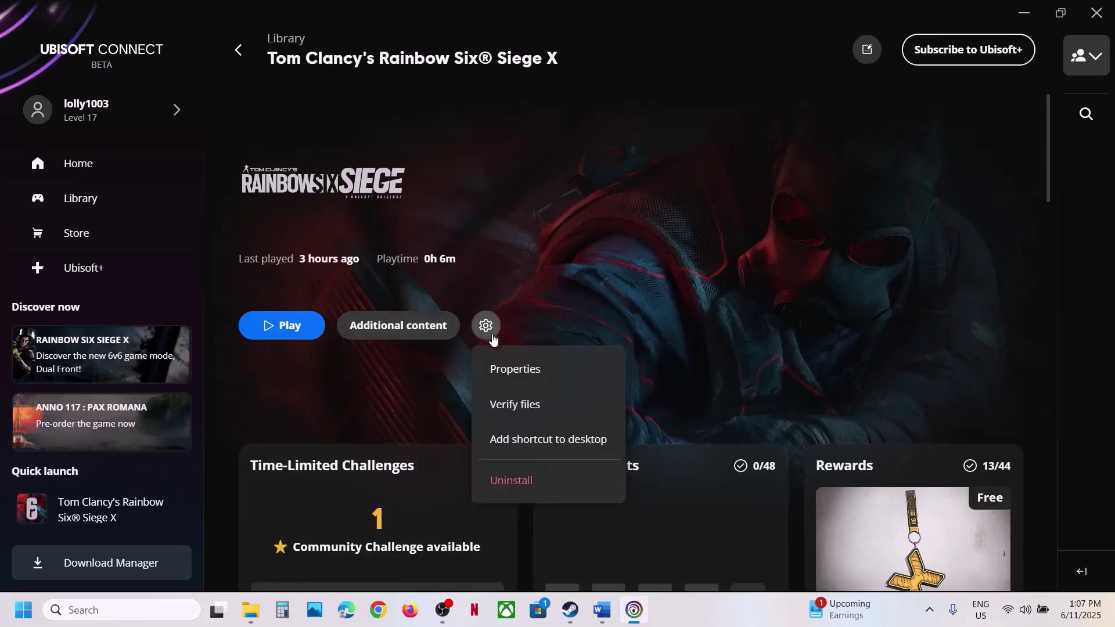
left_click(527, 375)
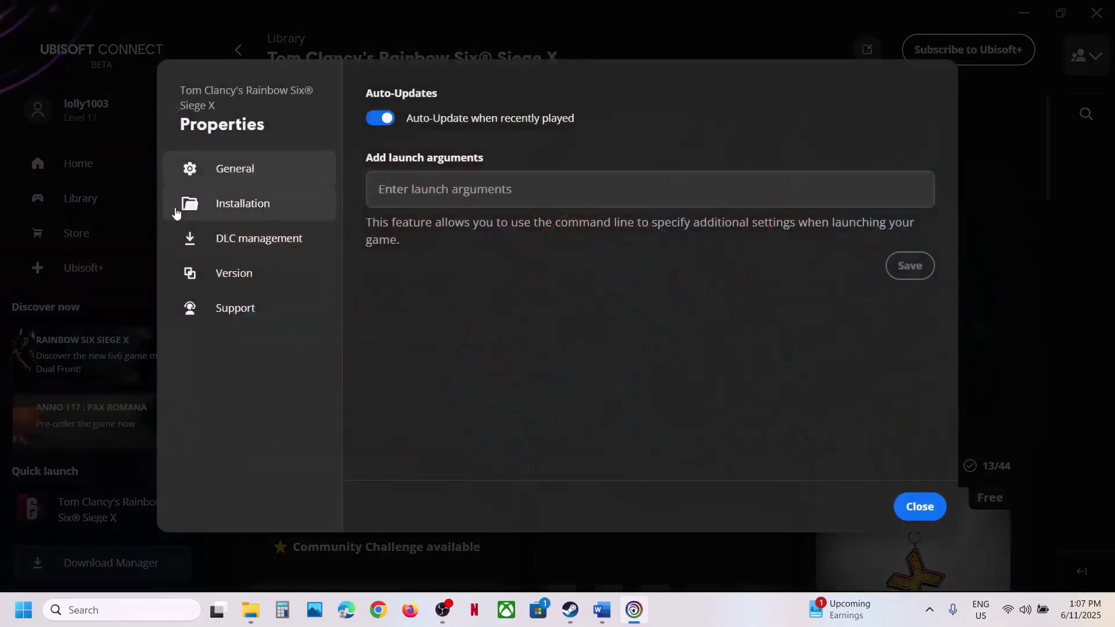
left_click(177, 210)
left_click(888, 185)
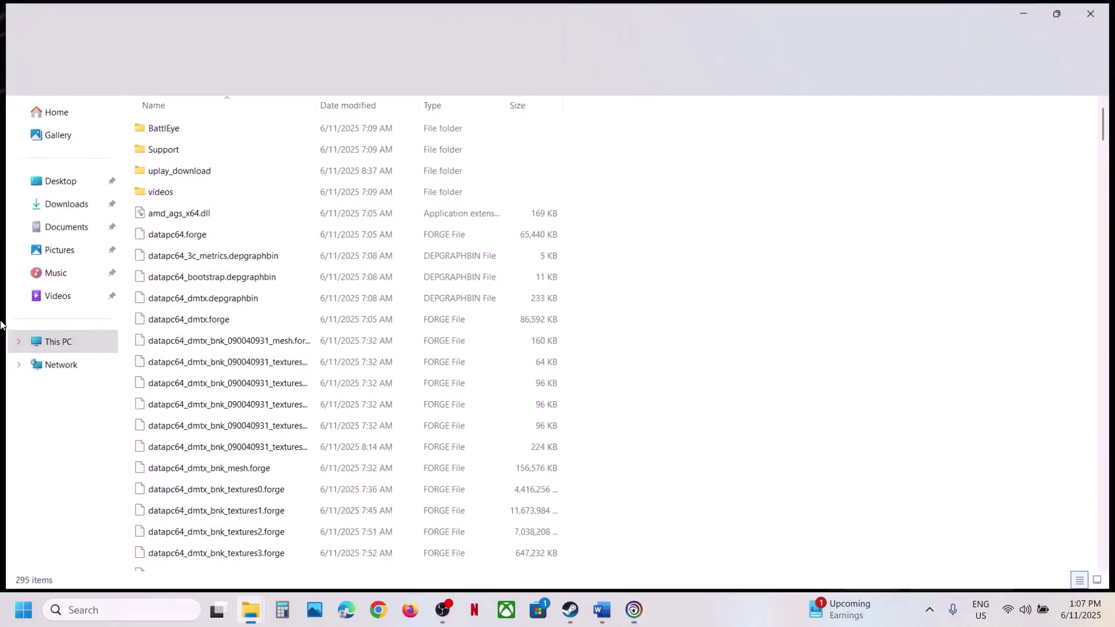
double_click(150, 126)
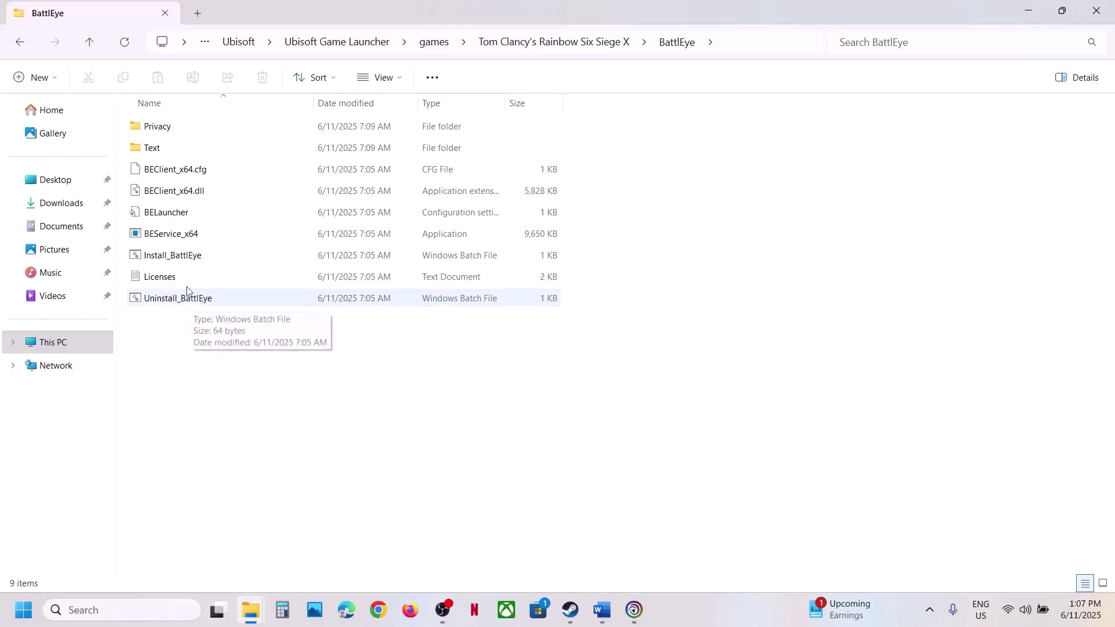
- Close the folder and Properties, then scroll the Word notes past Step 1 toward Step 2
left_click(1097, 12)
left_click(920, 507)
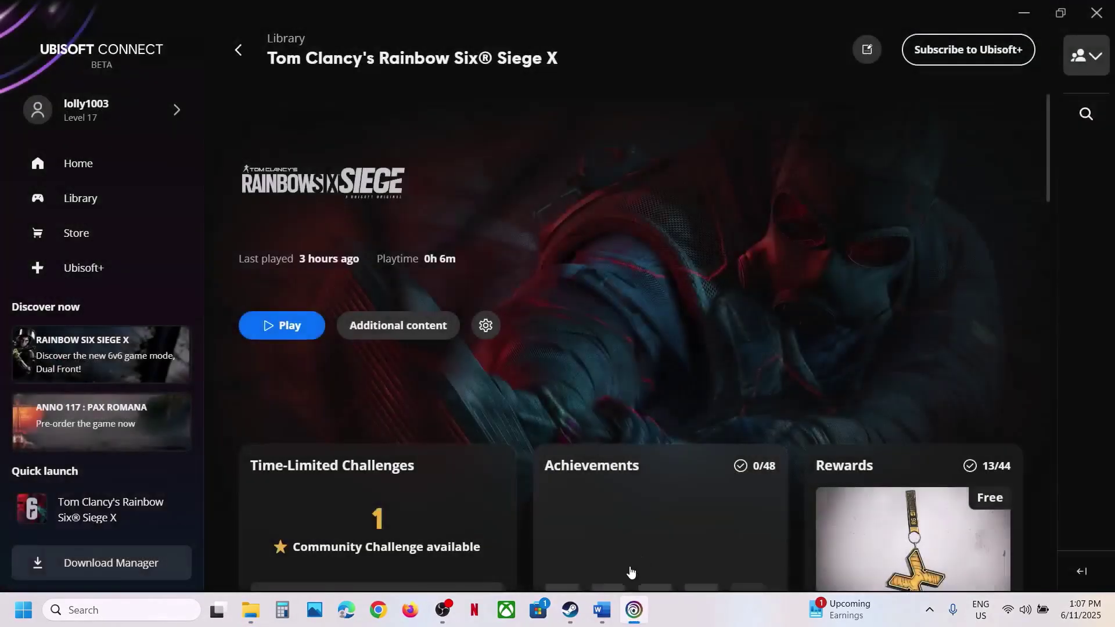
left_click(602, 610)
left_click_drag(223, 212, 351, 284)
scroll(351, 285, "down", 2)
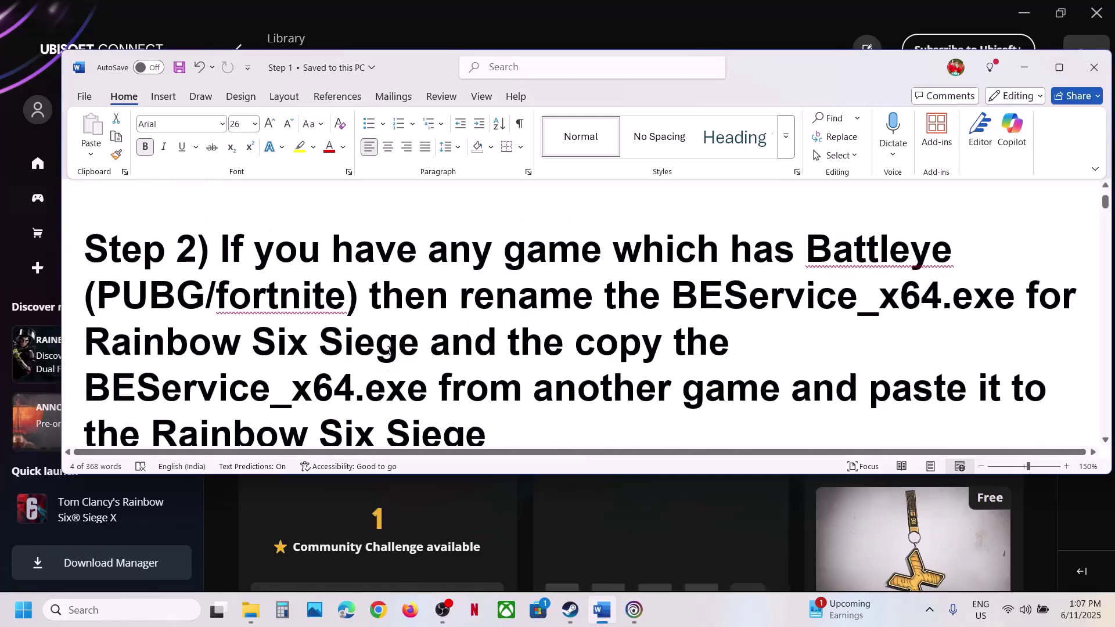
- Highlight Step 2's phrases on renaming BEService_x64.exe for Rainbow Six Siege, then bring Steam forward
left_click_drag(243, 231, 345, 271)
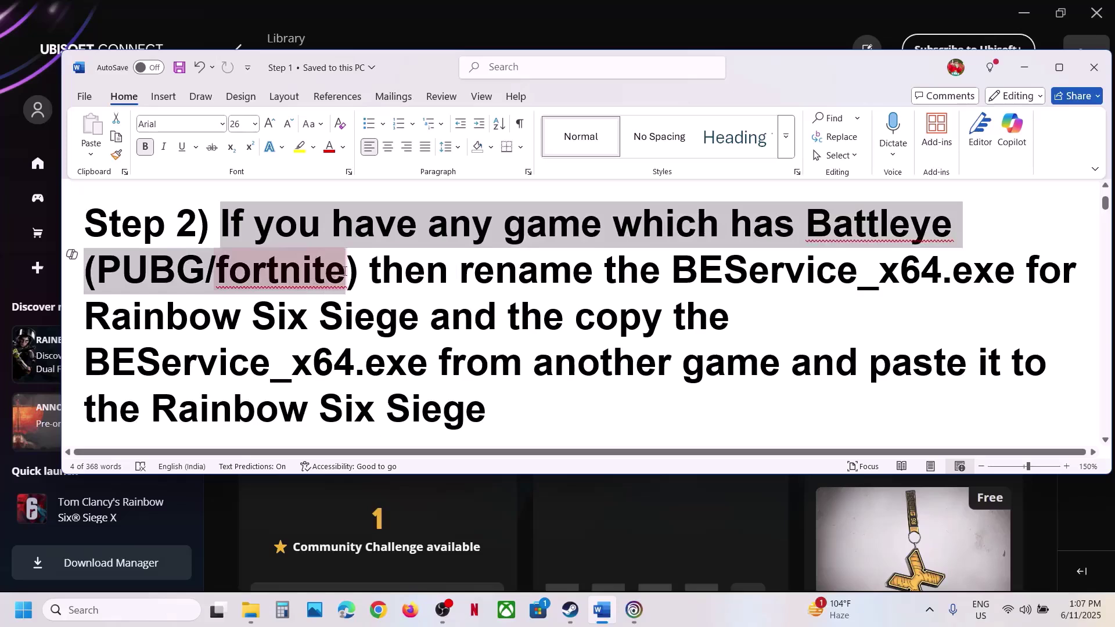
left_click(371, 283)
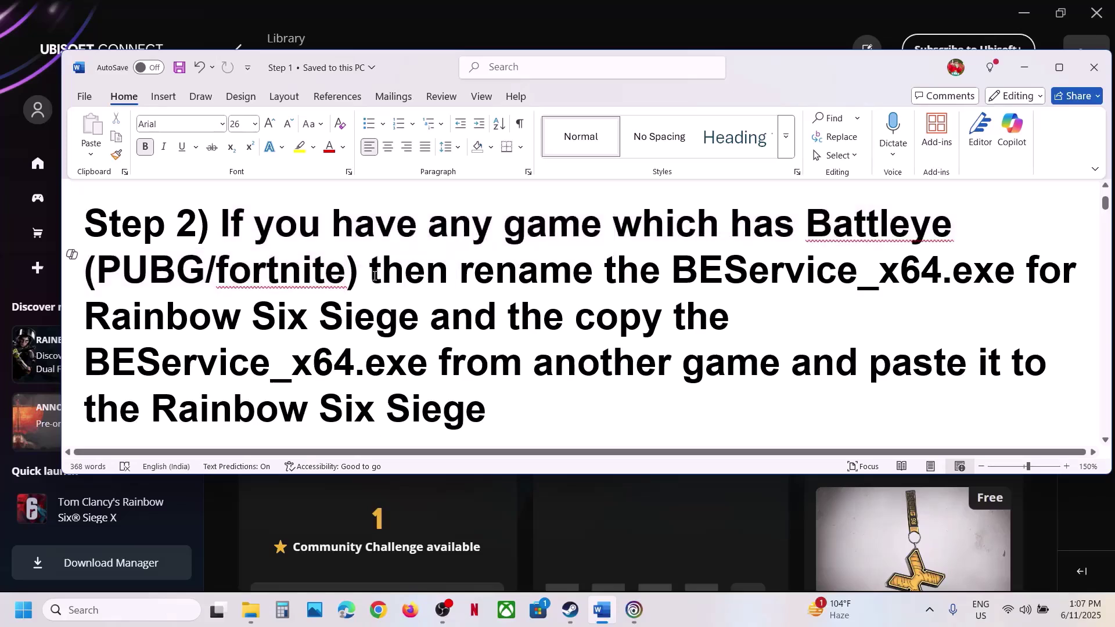
left_click_drag(371, 270, 990, 289)
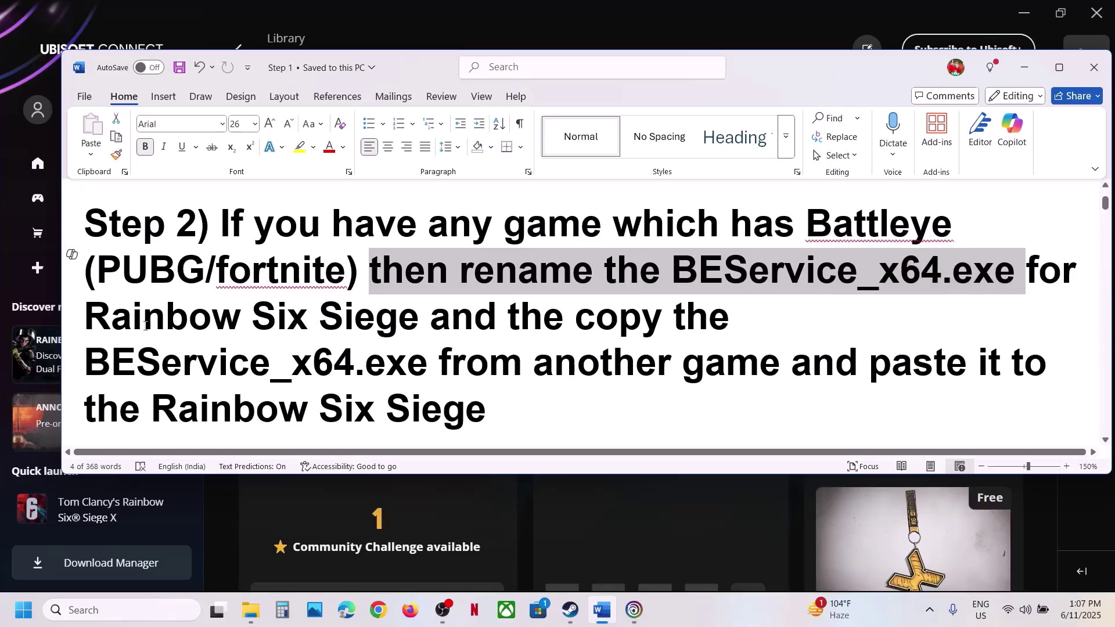
left_click_drag(146, 326, 508, 322)
left_click(336, 365)
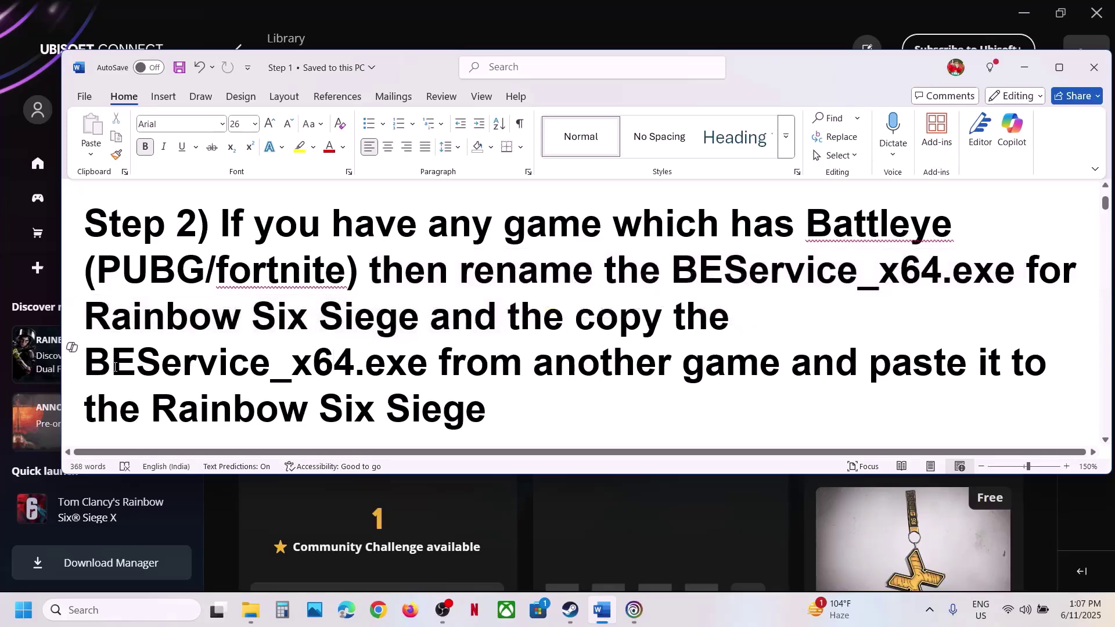
left_click_drag(114, 368, 340, 367)
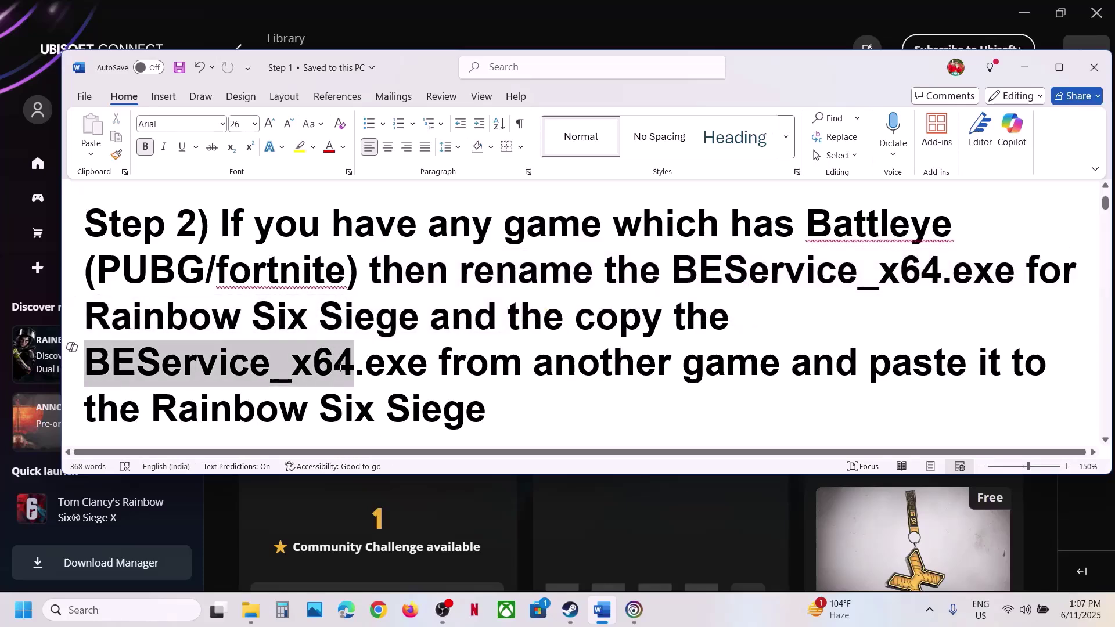
left_click_drag(491, 411, 152, 411)
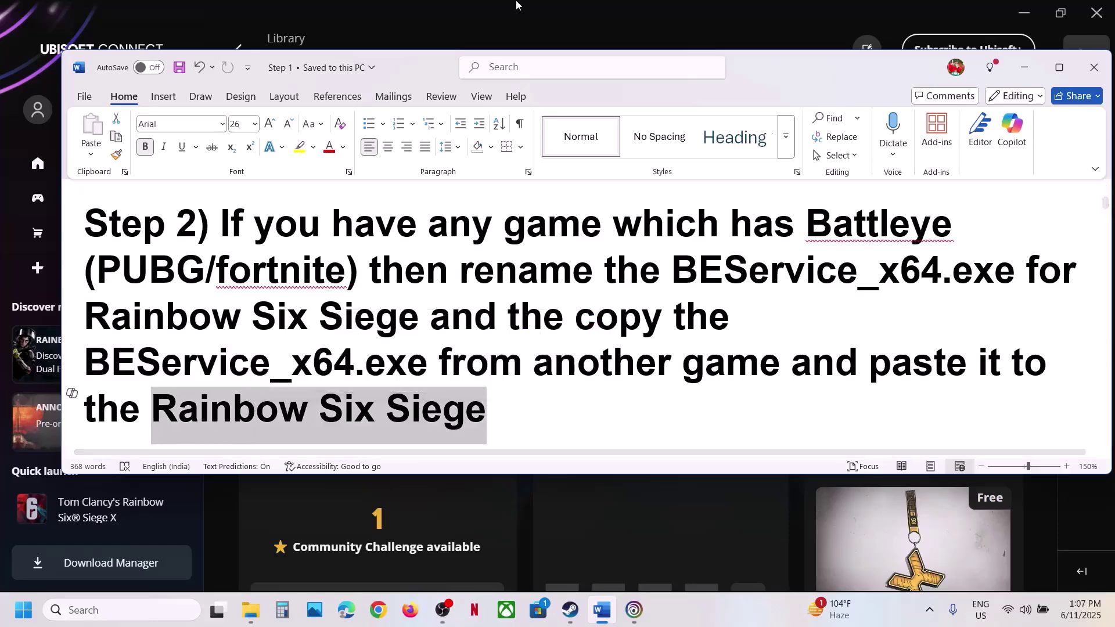
left_click(517, 5)
left_click(569, 610)
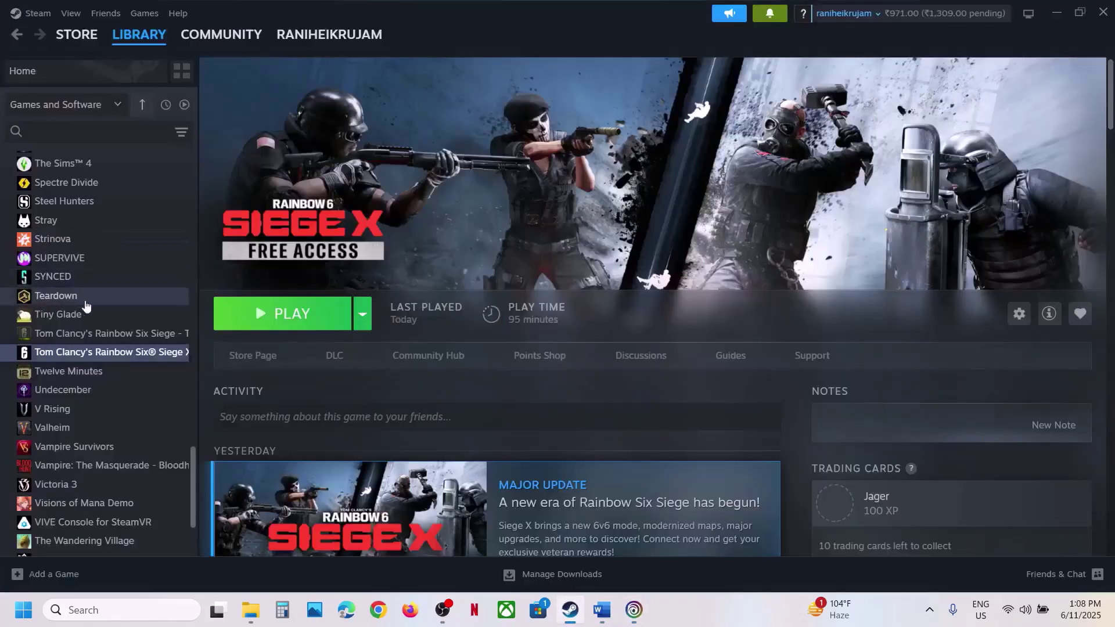
- Open Siege X's BattlEye folder via Steam's Browse local files
right_click(123, 358)
mouse_move(173, 443)
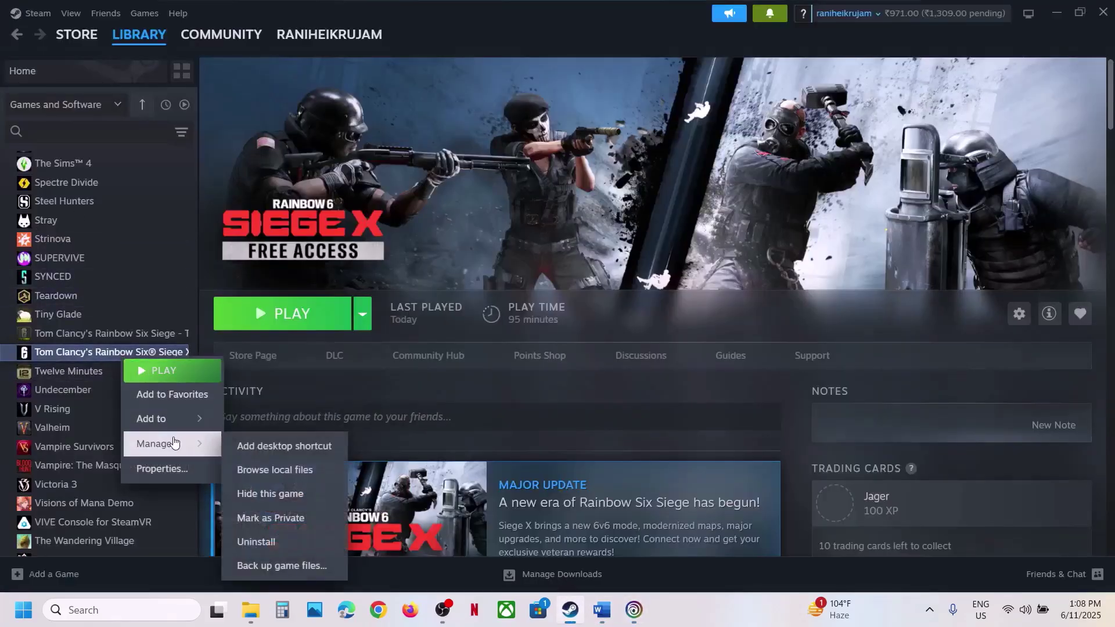
left_click(289, 471)
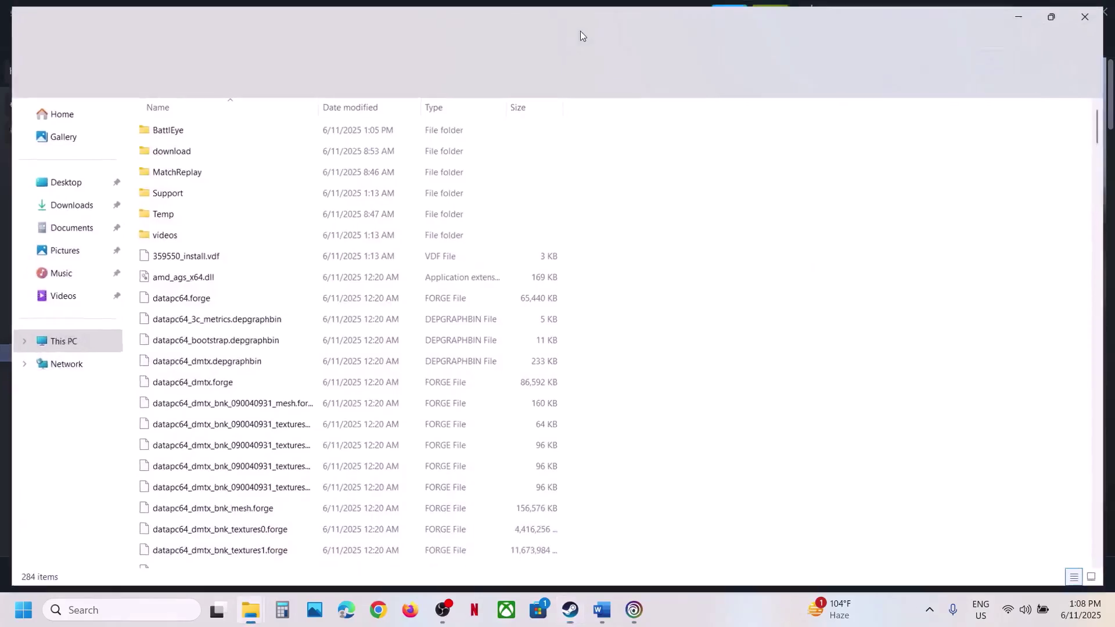
left_click(160, 128)
double_click(161, 128)
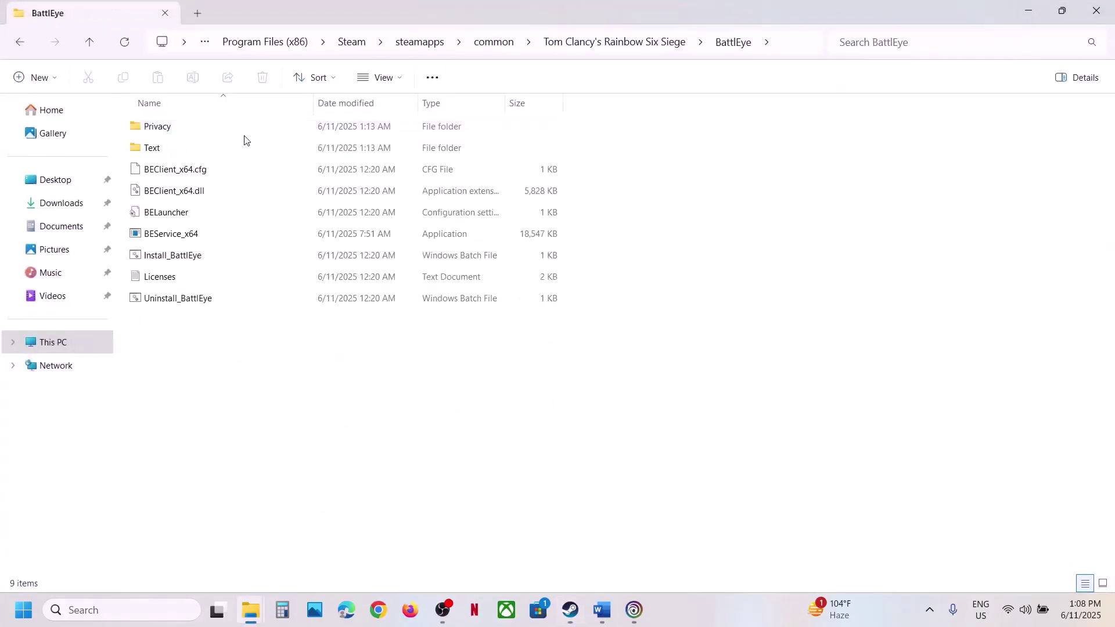
- Rename Siege's BEService_x64 to BEService_x64.old
left_click(160, 237)
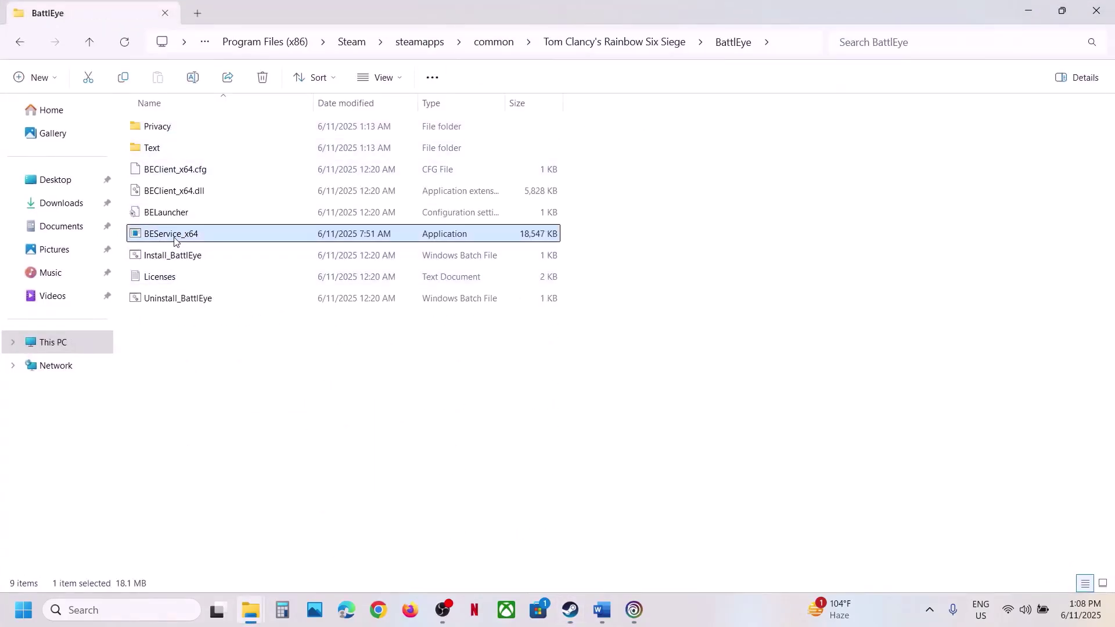
right_click(174, 237)
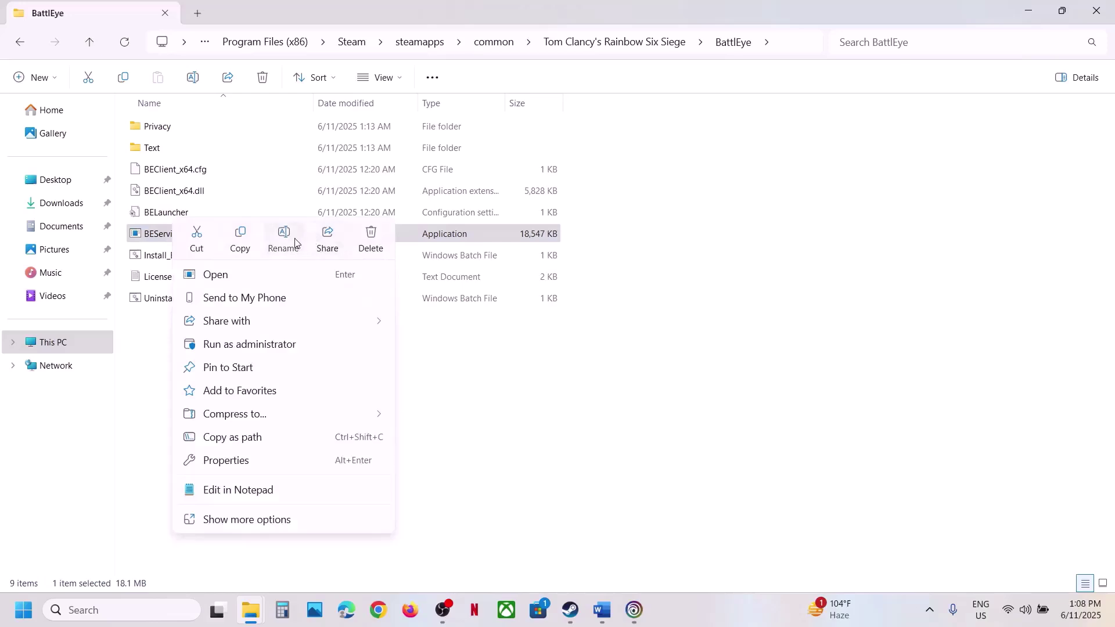
left_click(284, 240)
left_click(206, 233)
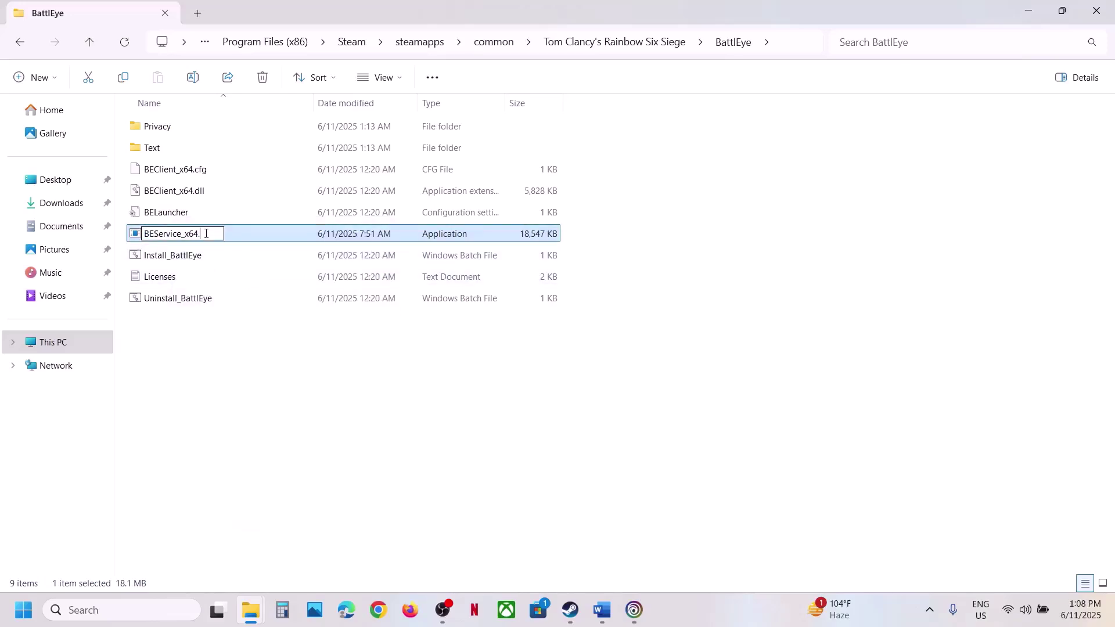
left_click(485, 348)
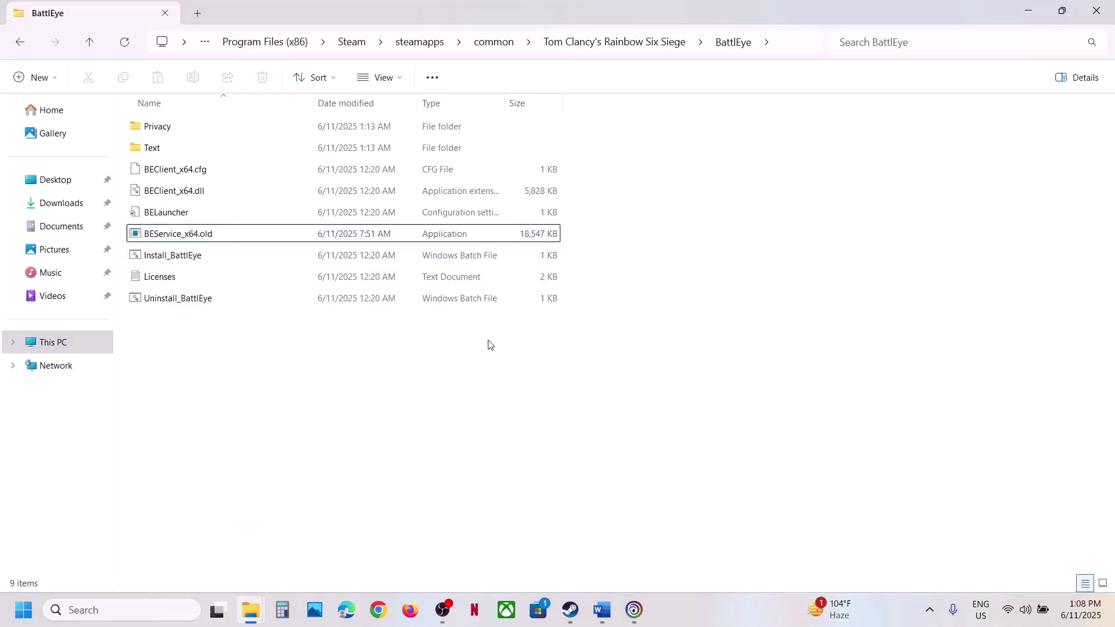
- Copy BEService_x64 from PUBG's TslGame\Binaries\Win64\BattlEye folder
left_click(91, 43)
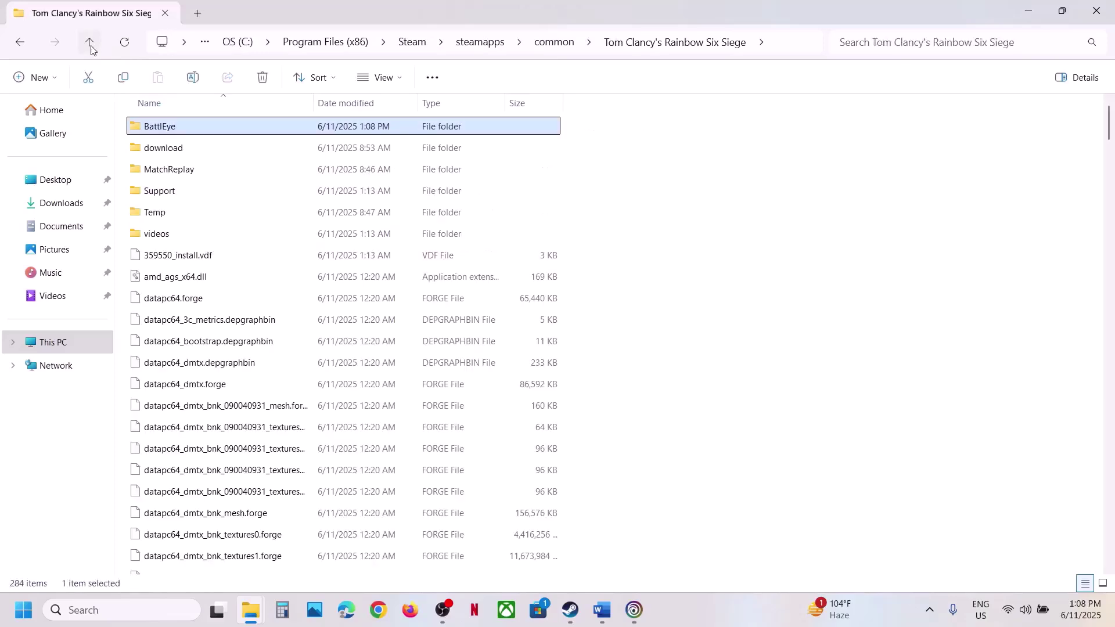
left_click(91, 43)
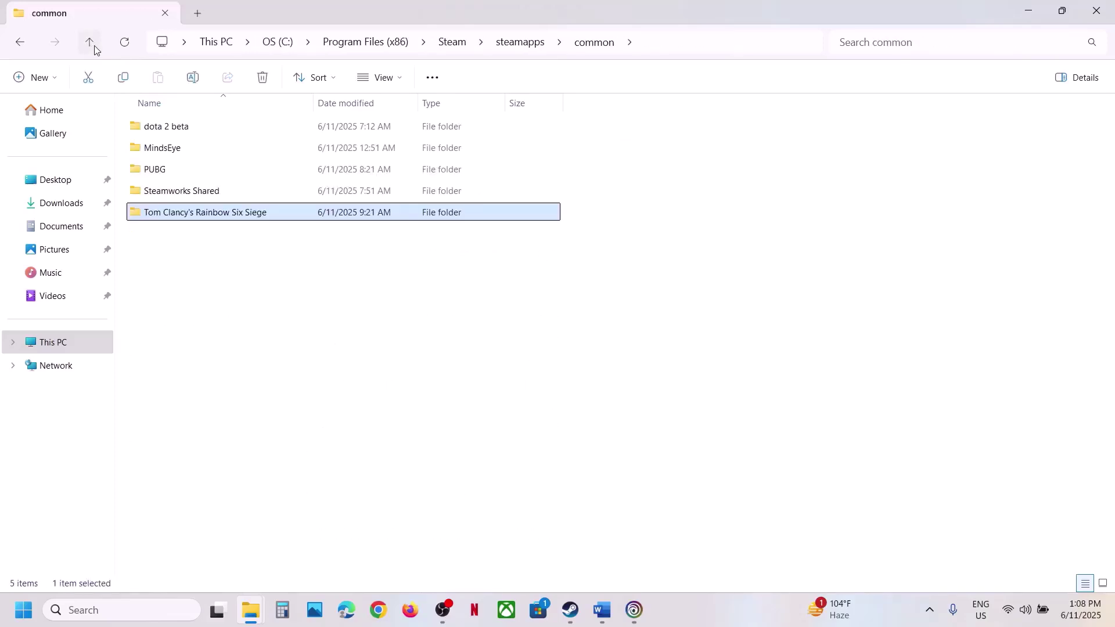
mouse_move(169, 180)
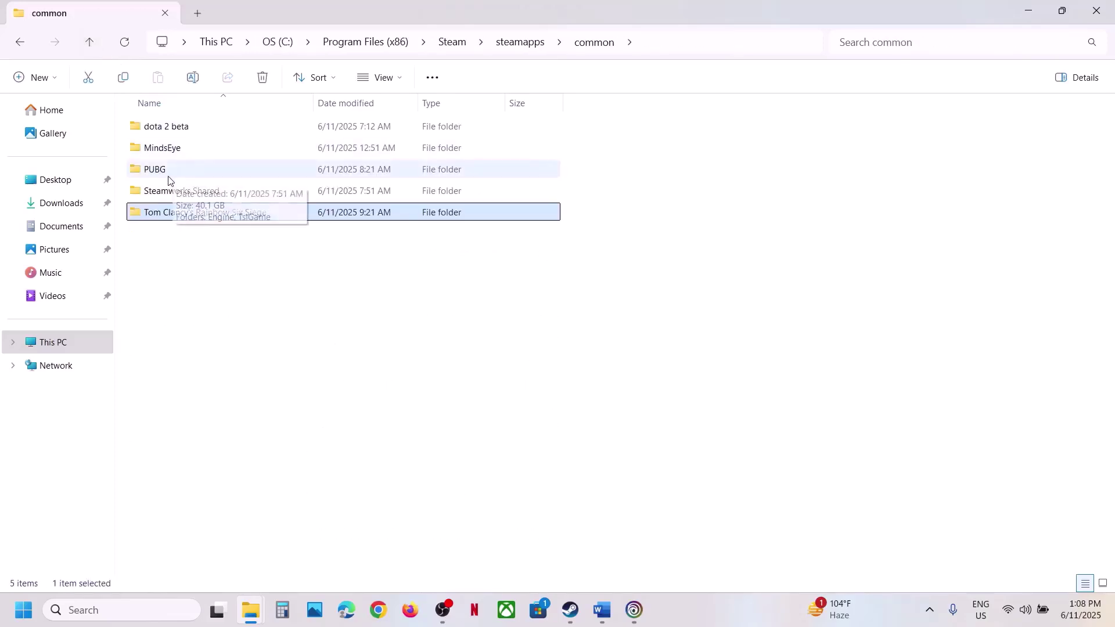
double_click(167, 170)
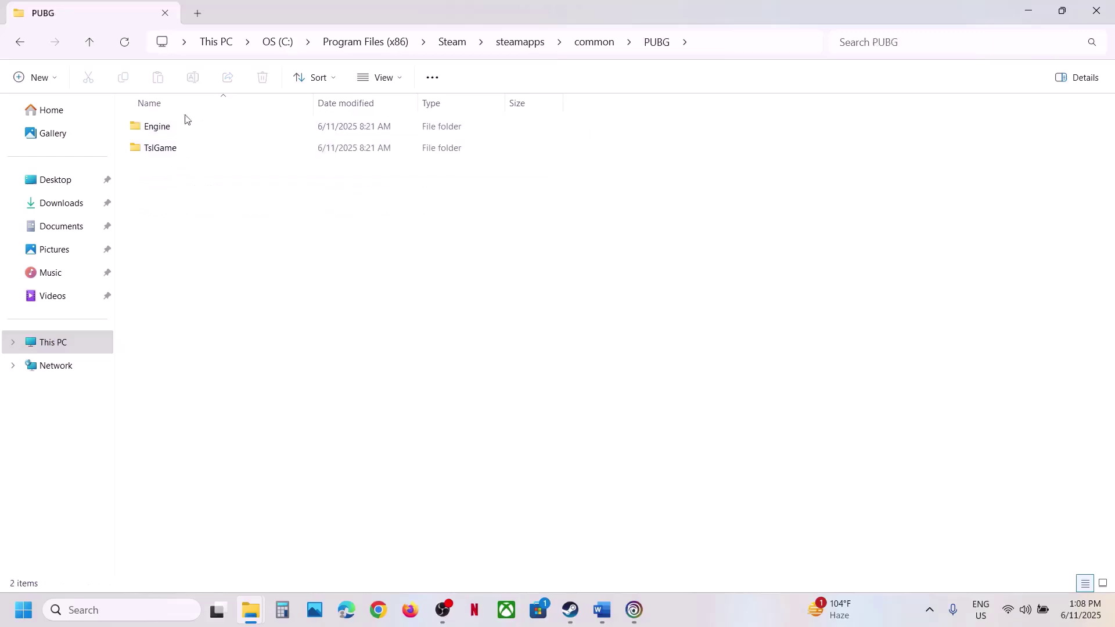
double_click(164, 149)
double_click(165, 128)
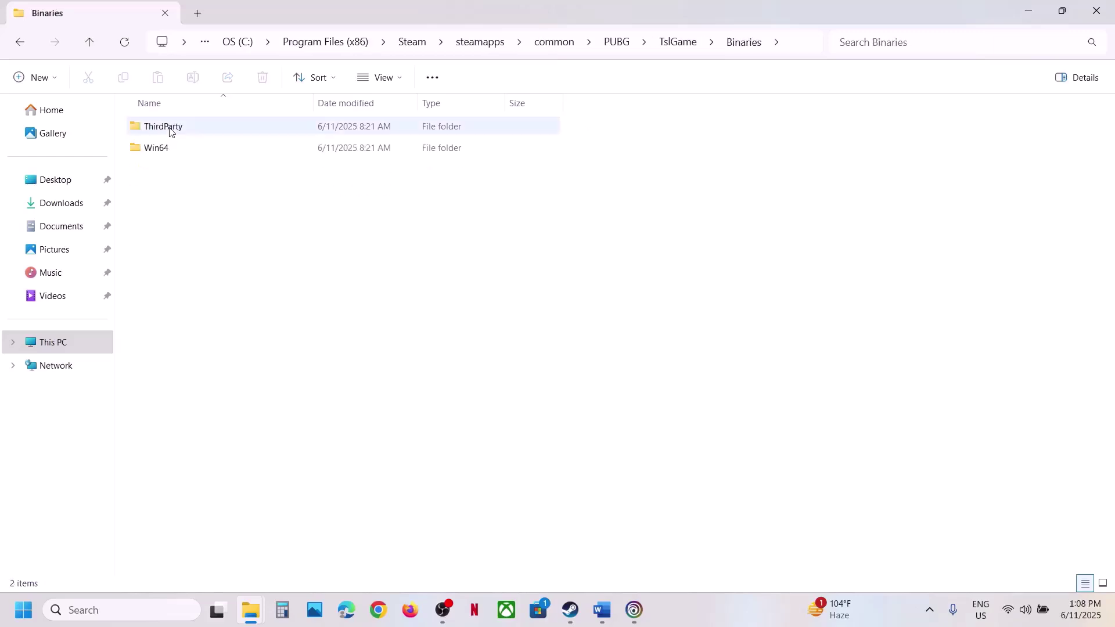
double_click(169, 148)
double_click(172, 131)
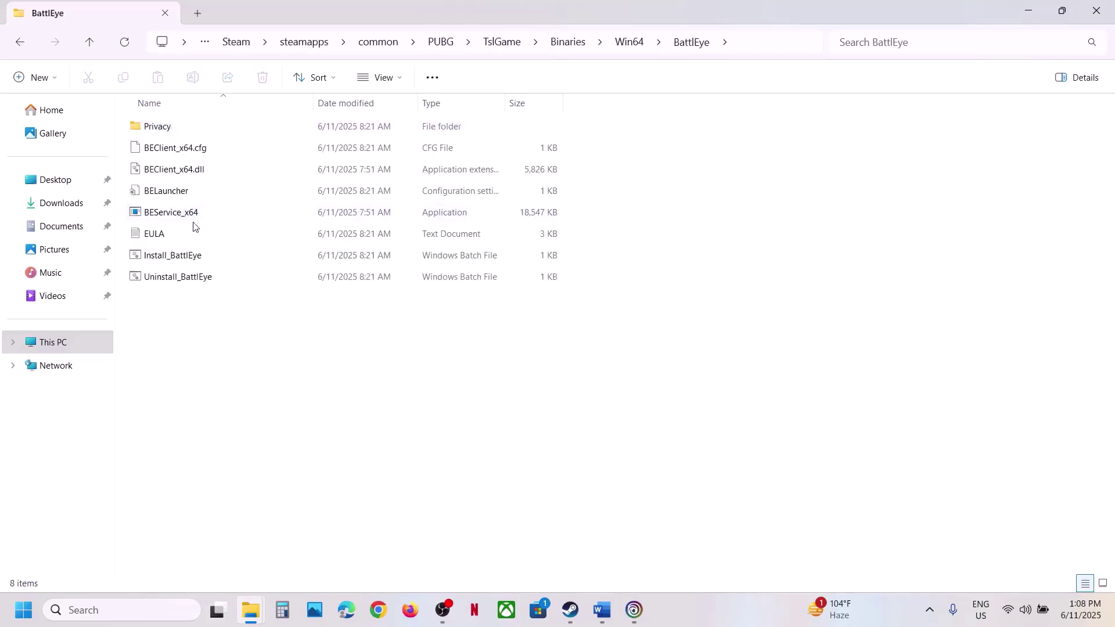
left_click(177, 219)
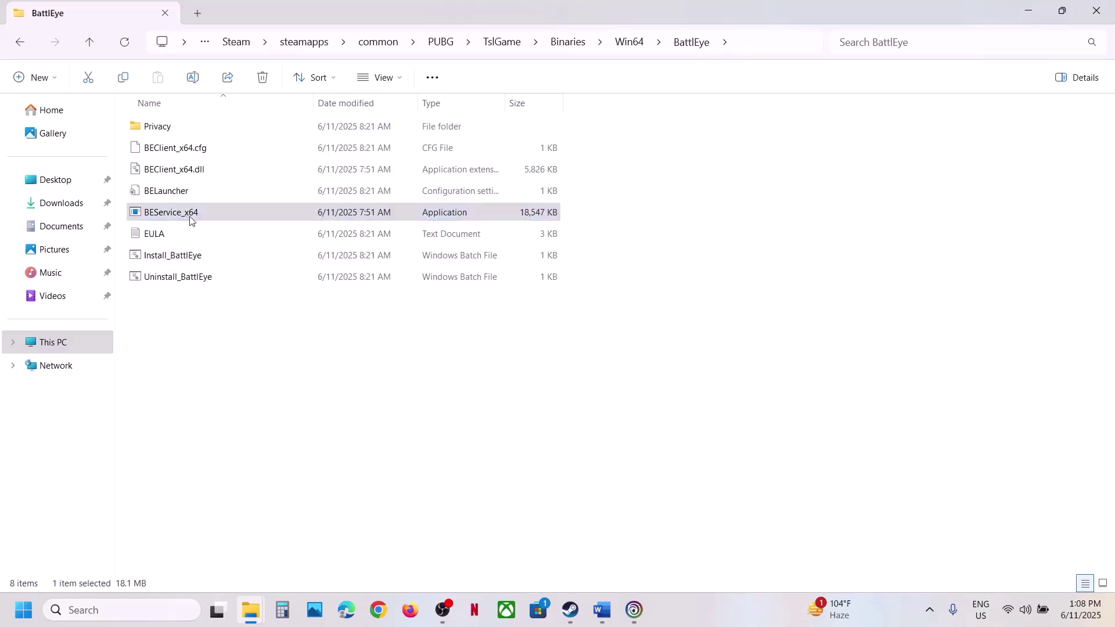
right_click(189, 216)
left_click(255, 244)
- Paste PUBG's BEService_x64 into Tom Clancy's Rainbow Six Siege's BattlEye folder
left_click(92, 48)
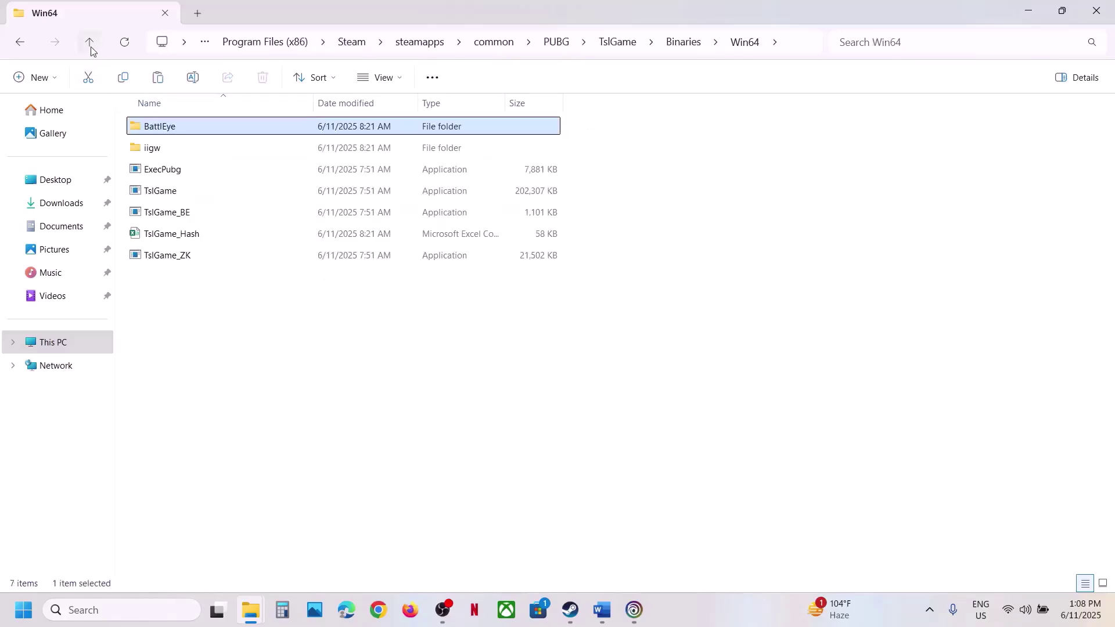
left_click(91, 47)
left_click(91, 49)
left_click(91, 49)
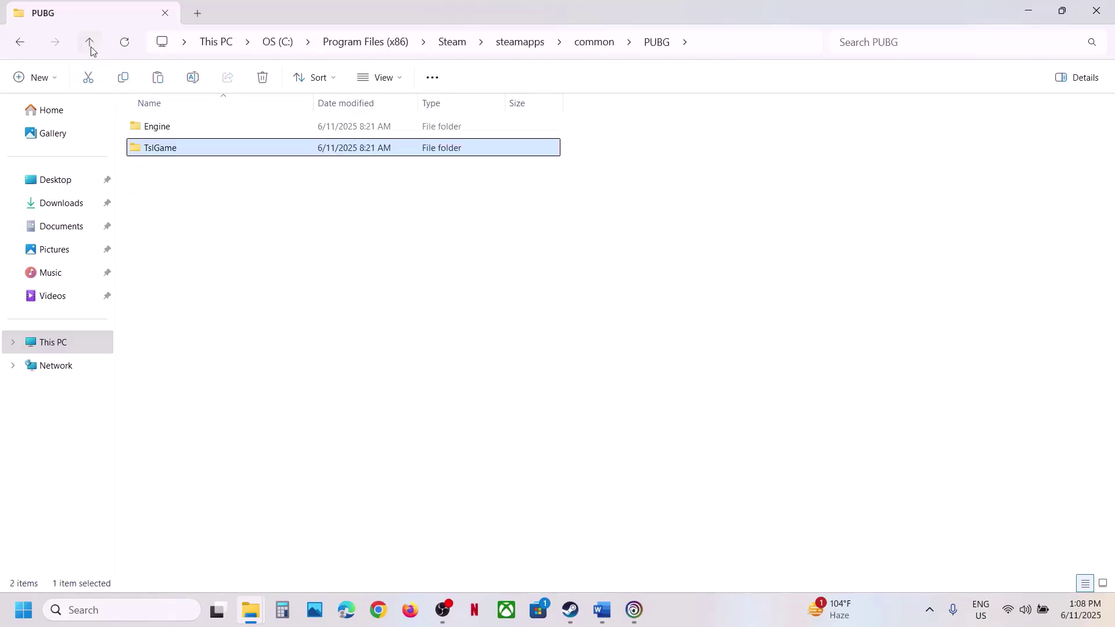
left_click(91, 49)
double_click(191, 216)
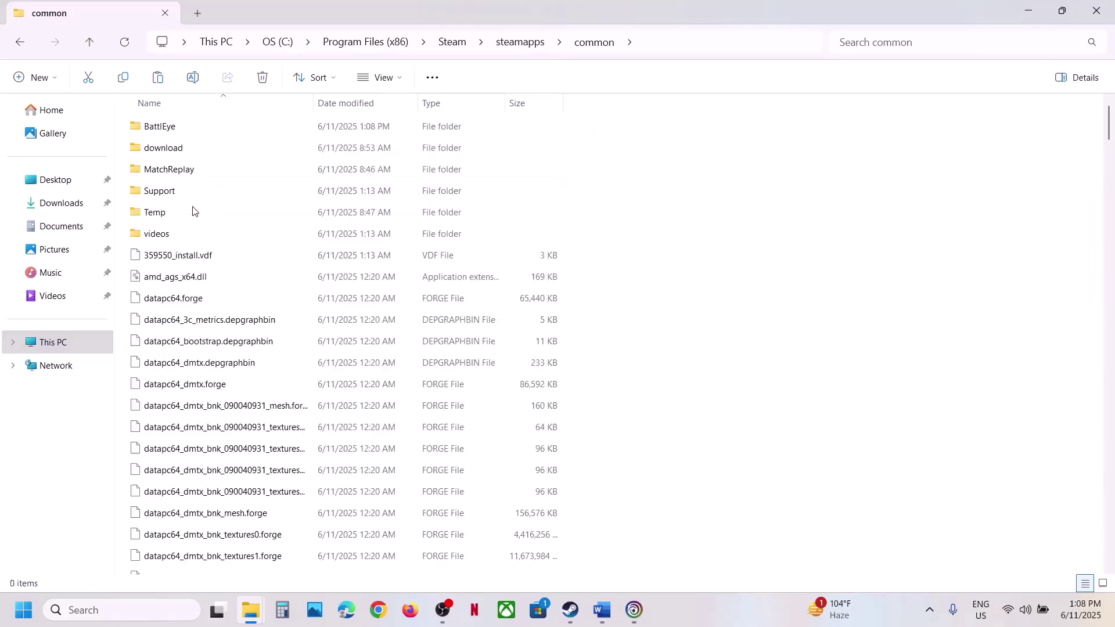
double_click(166, 133)
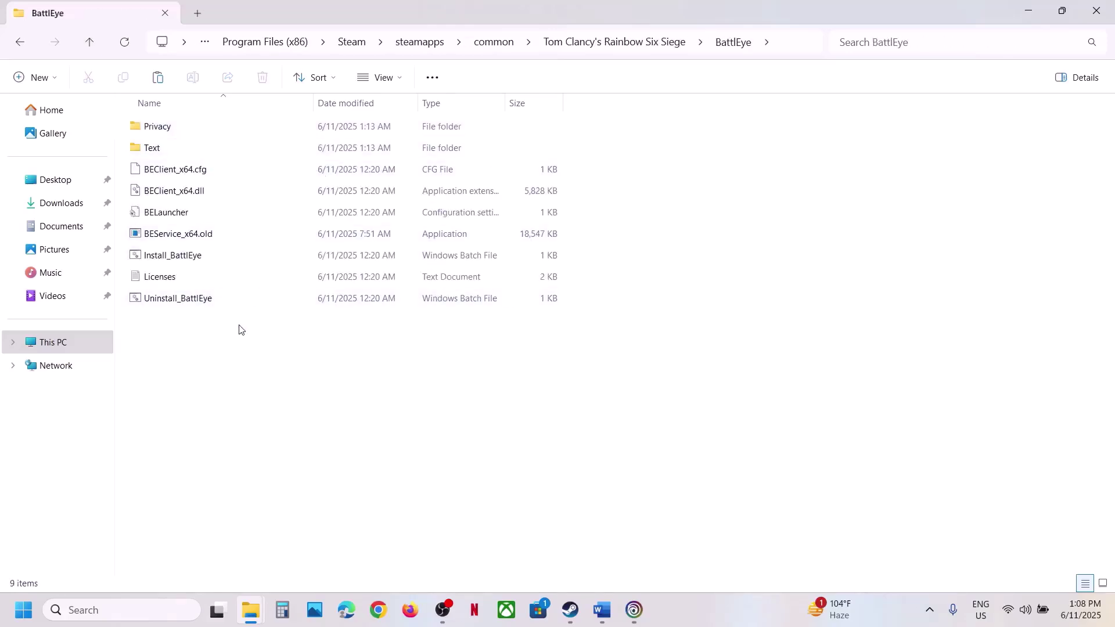
key("ctrl+v")
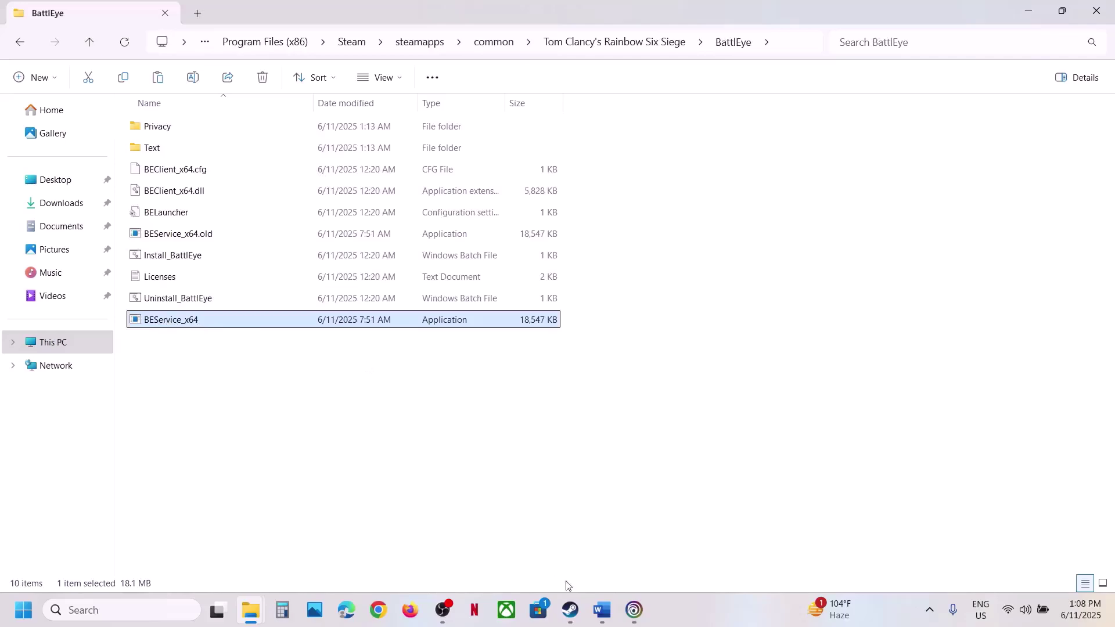
left_click(570, 610)
- Highlight Step 3's 'If able to launch the game' condition and its Alt+Tab advice in Word
left_click(601, 610)
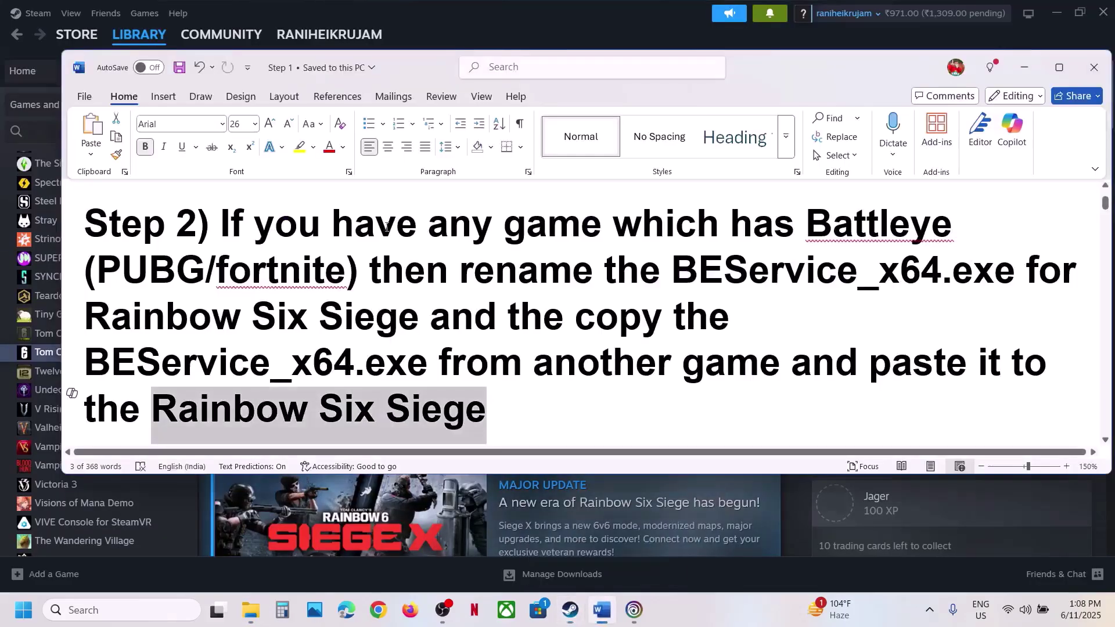
scroll(387, 228, "down", 3)
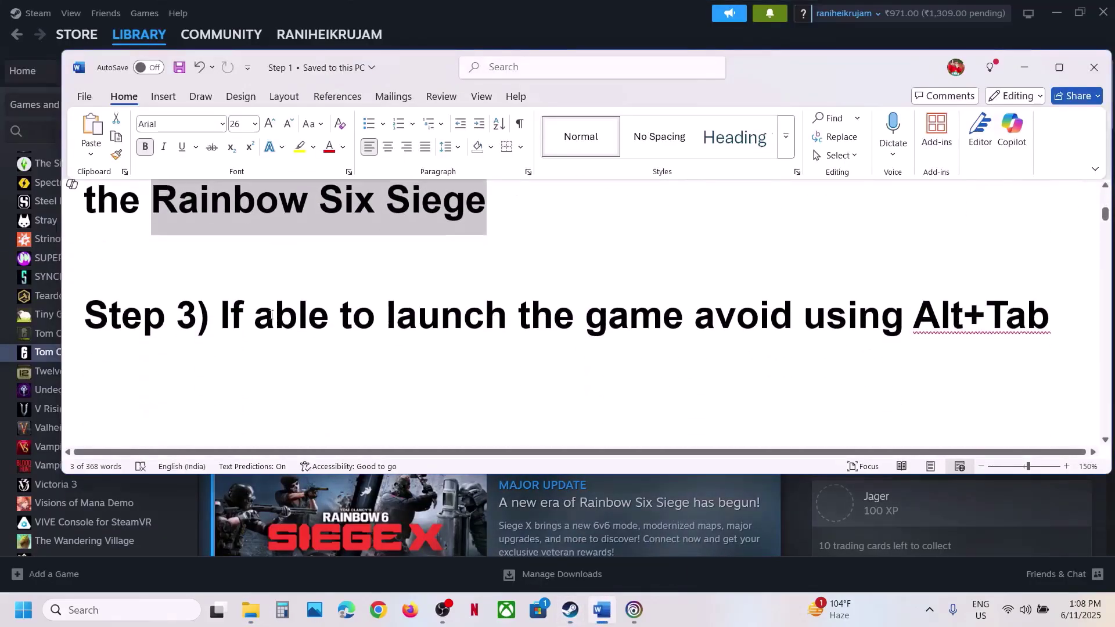
left_click_drag(234, 314, 915, 369)
left_click(1063, 308)
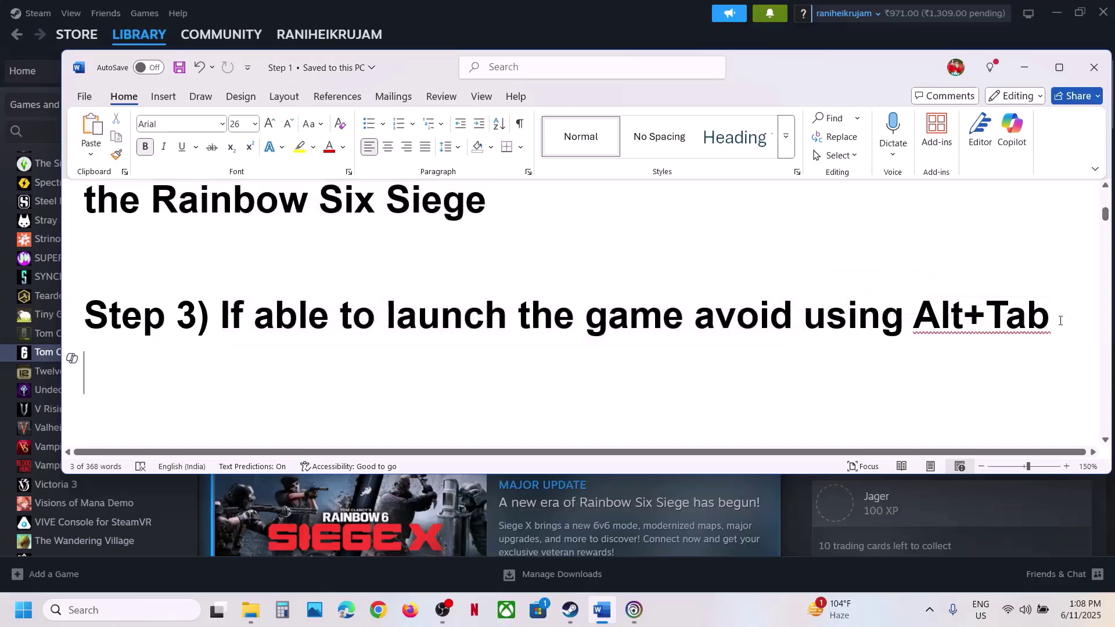
left_click_drag(1064, 309, 904, 317)
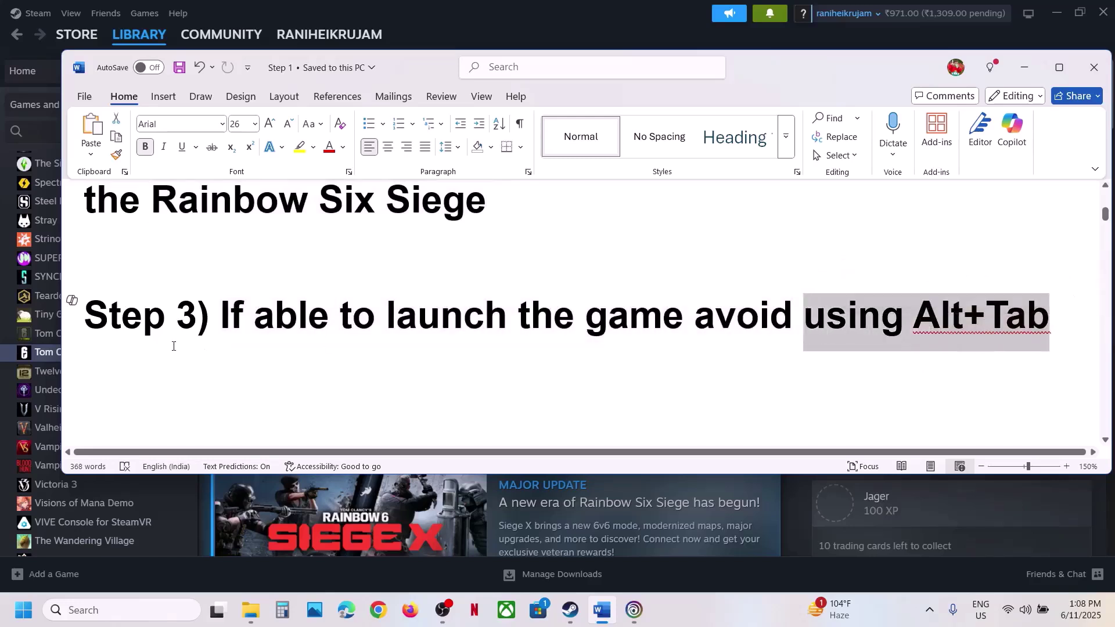
left_click_drag(221, 317, 694, 320)
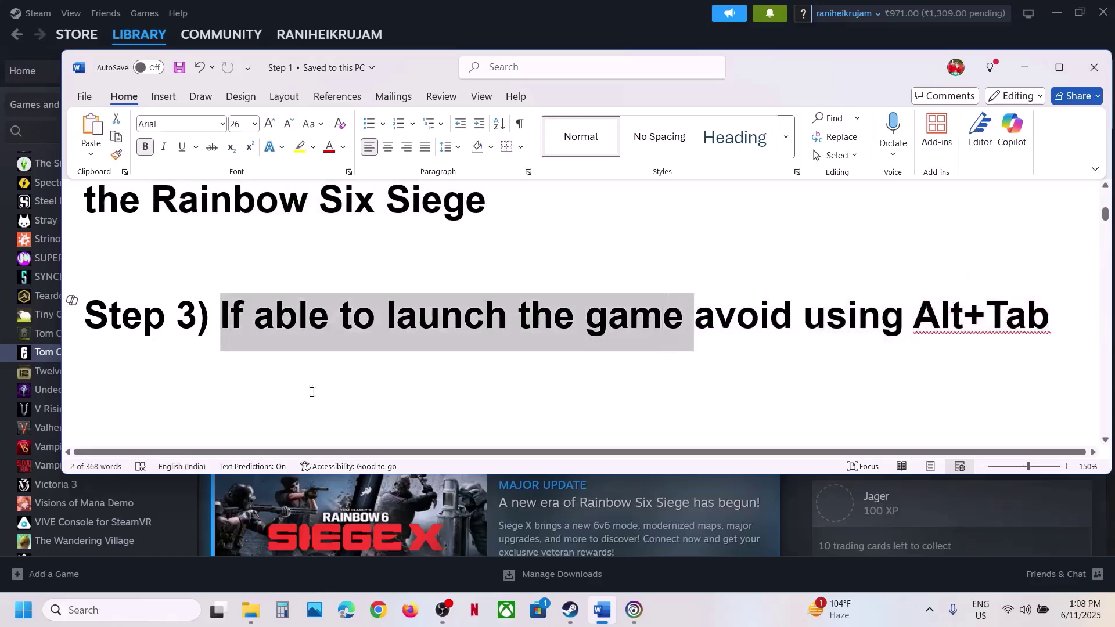
left_click(218, 390)
- Move on to Step 4 and highlight 'No beta chosen', then bring Steam forward
scroll(319, 351, "down", 3)
scroll(319, 351, "up", 4)
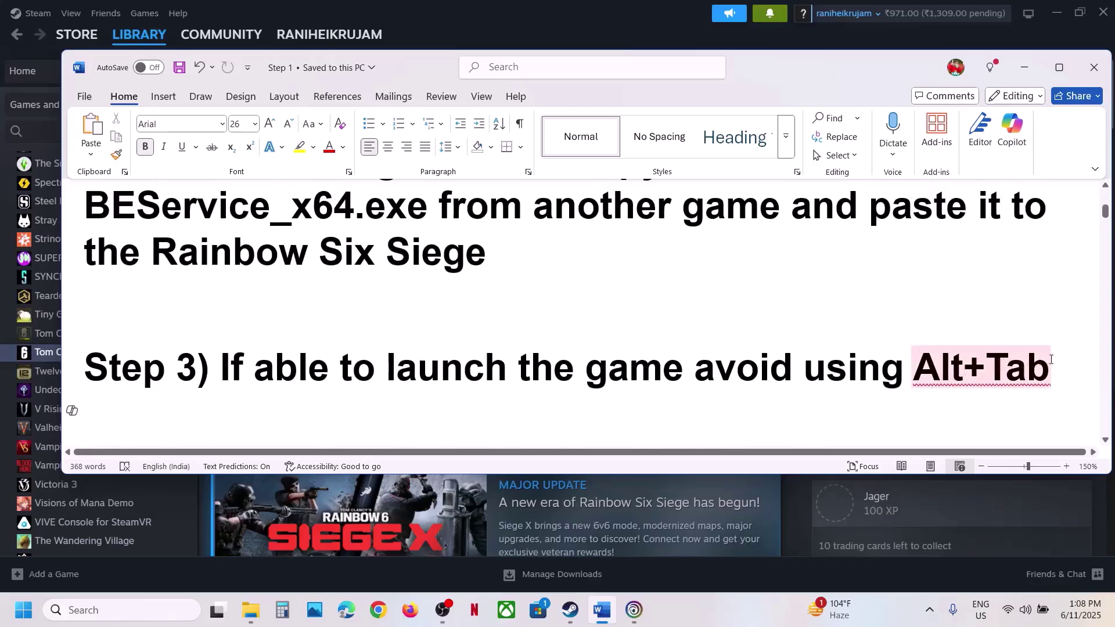
left_click_drag(1061, 363, 956, 370)
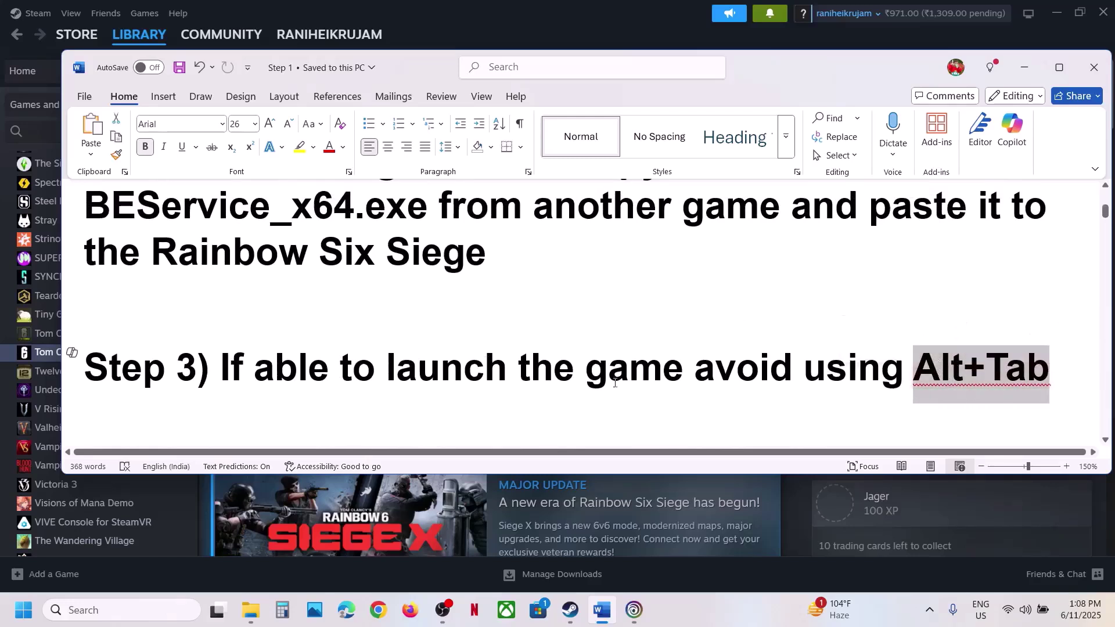
left_click(319, 363)
scroll(372, 351, "down", 3)
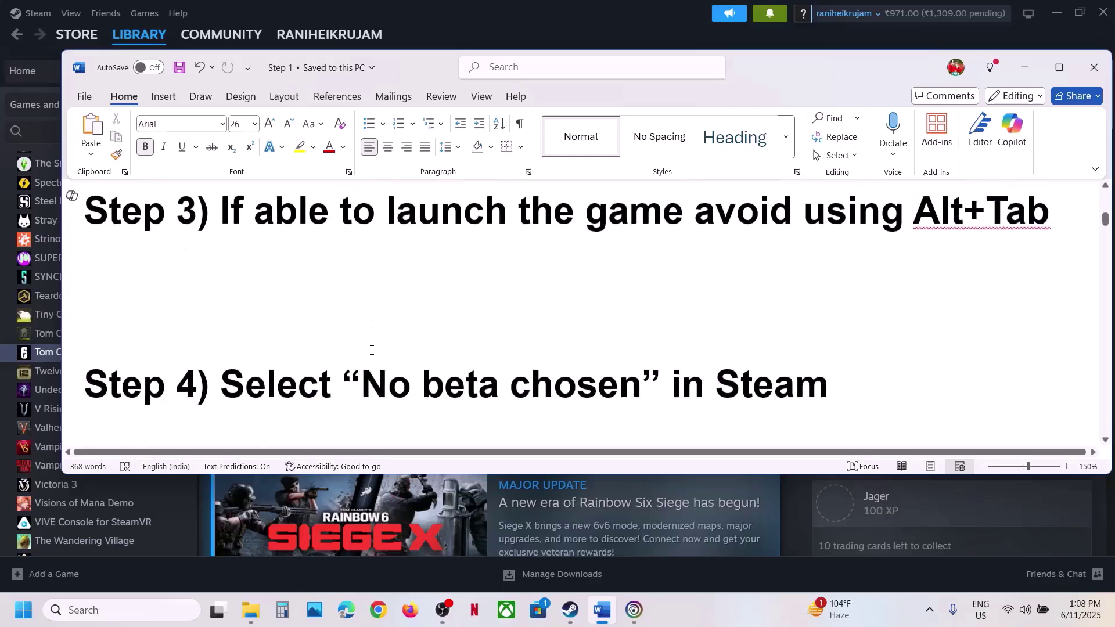
left_click_drag(356, 398, 644, 398)
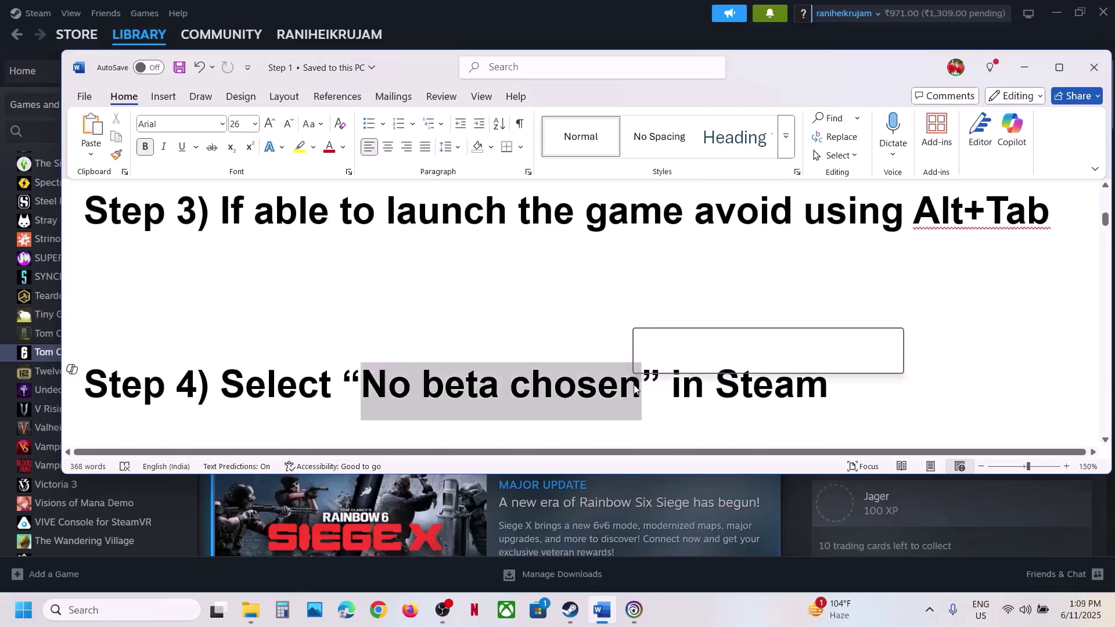
left_click(544, 29)
- Set Client Beta Participation in Steam's Interface settings to 'No beta chosen', then return to Word
left_click(33, 17)
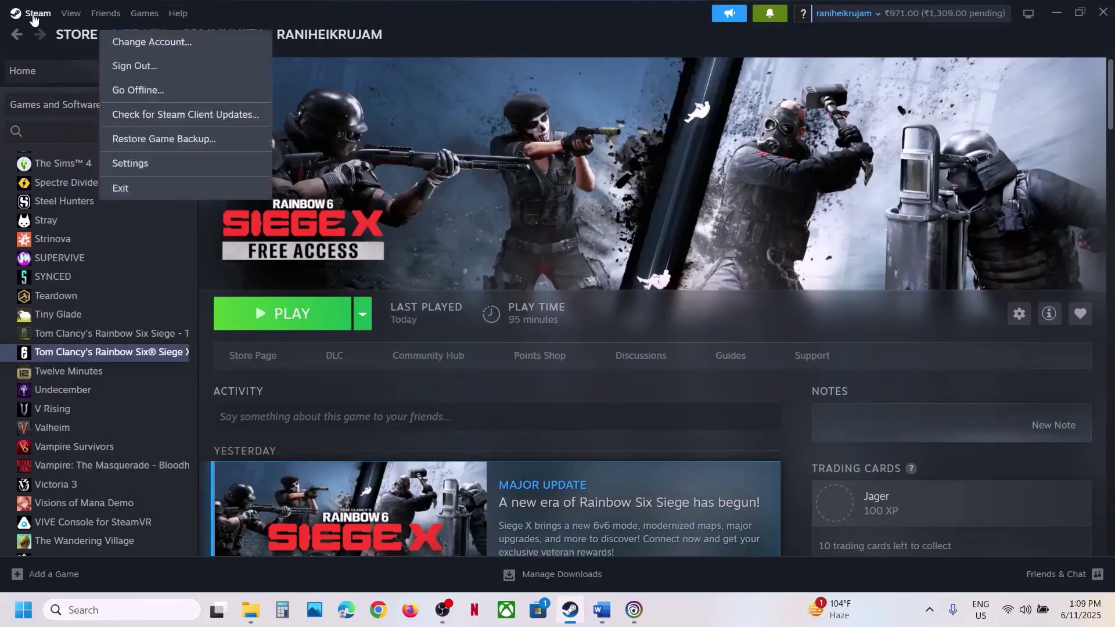
left_click(40, 161)
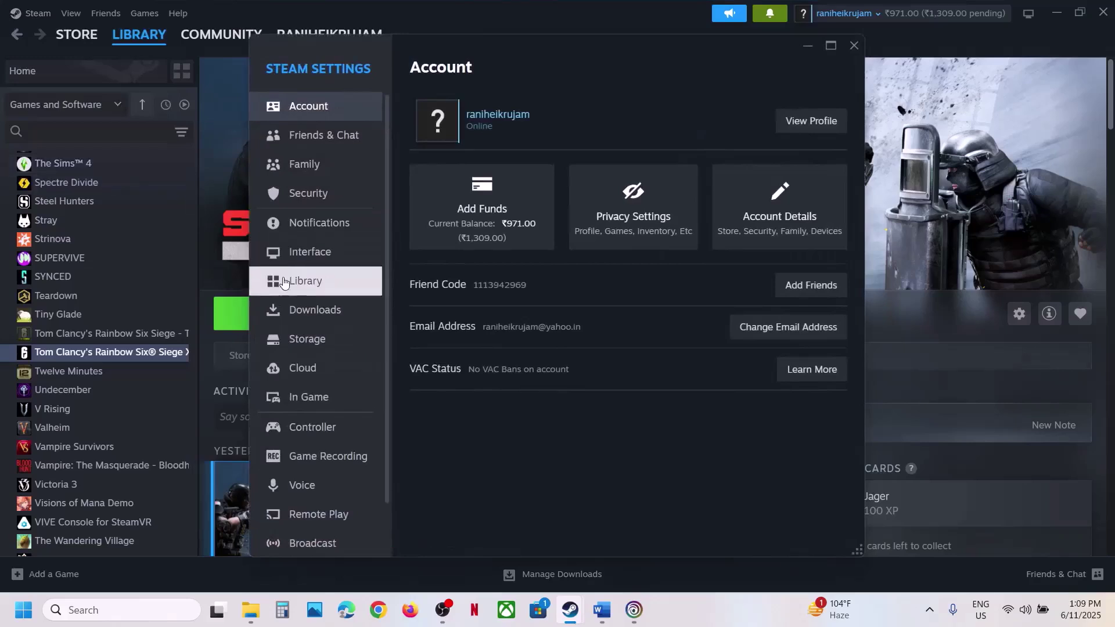
left_click(310, 252)
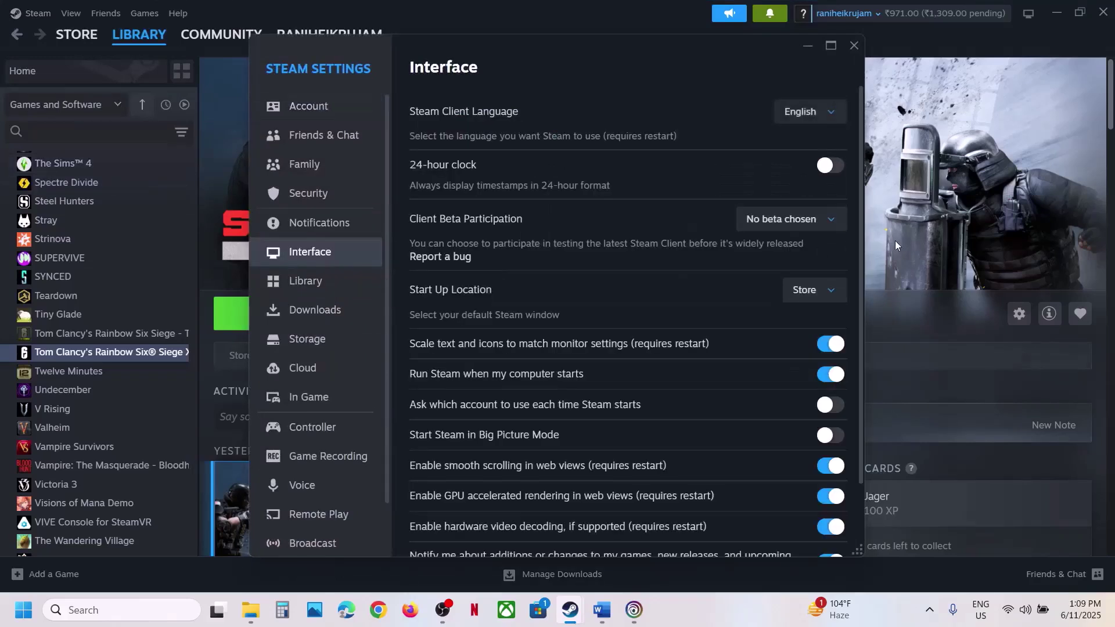
left_click(835, 226)
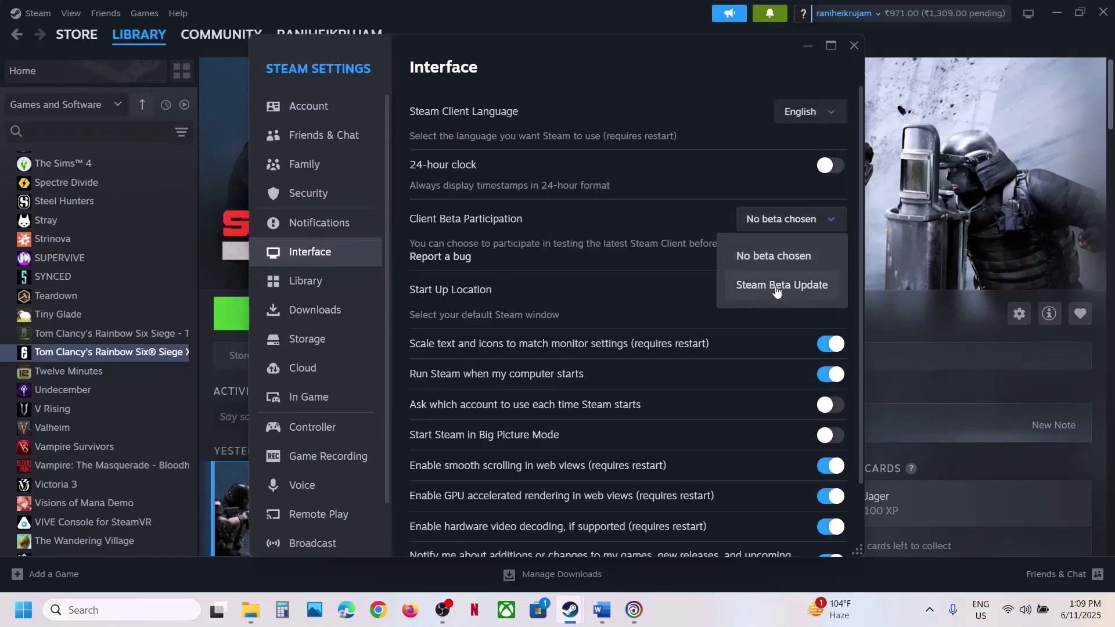
left_click(773, 261)
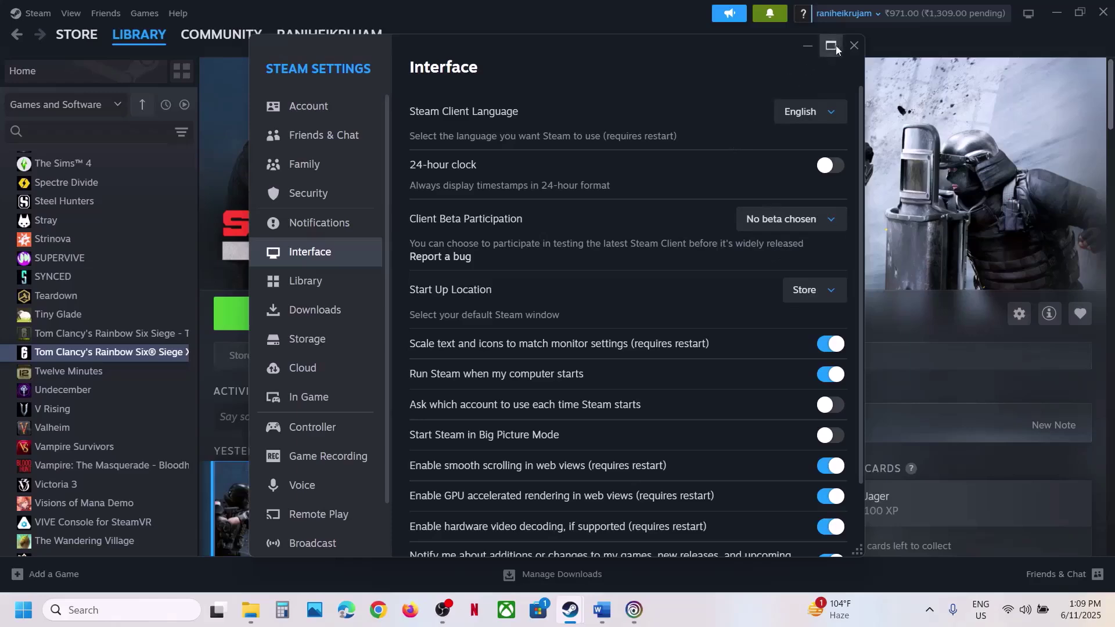
left_click(852, 46)
left_click(602, 610)
- Highlight Step 5's 'Delete the config' text and lost-settings warning, then bring back the BattlEye folder
scroll(478, 311, "down", 1)
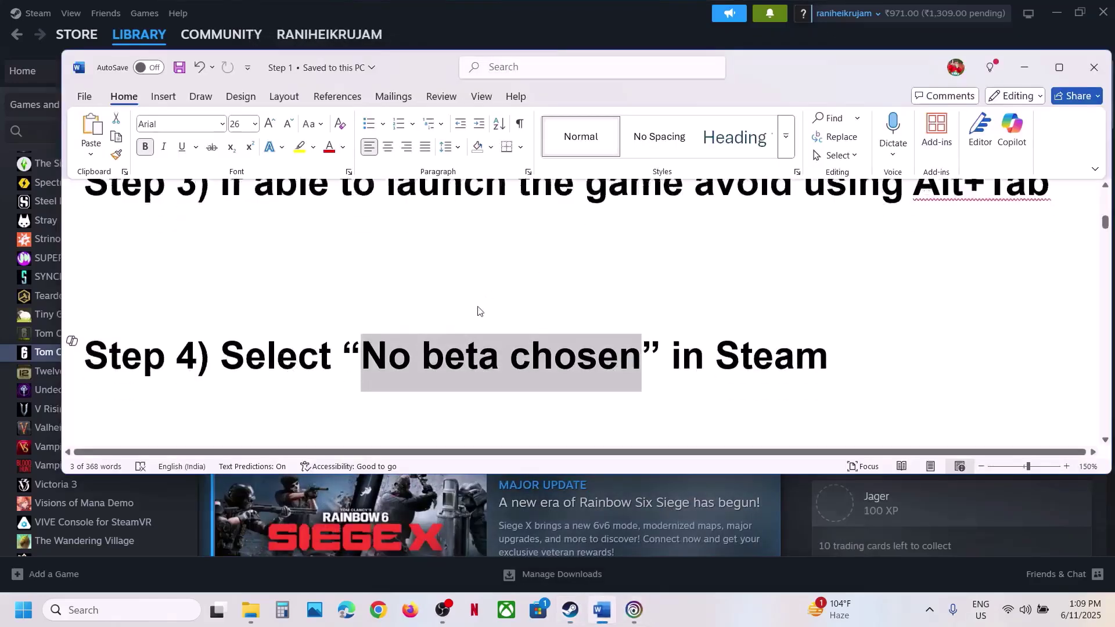
scroll(478, 311, "down", 3)
scroll(478, 311, "up", 1)
left_click_drag(222, 343, 540, 342)
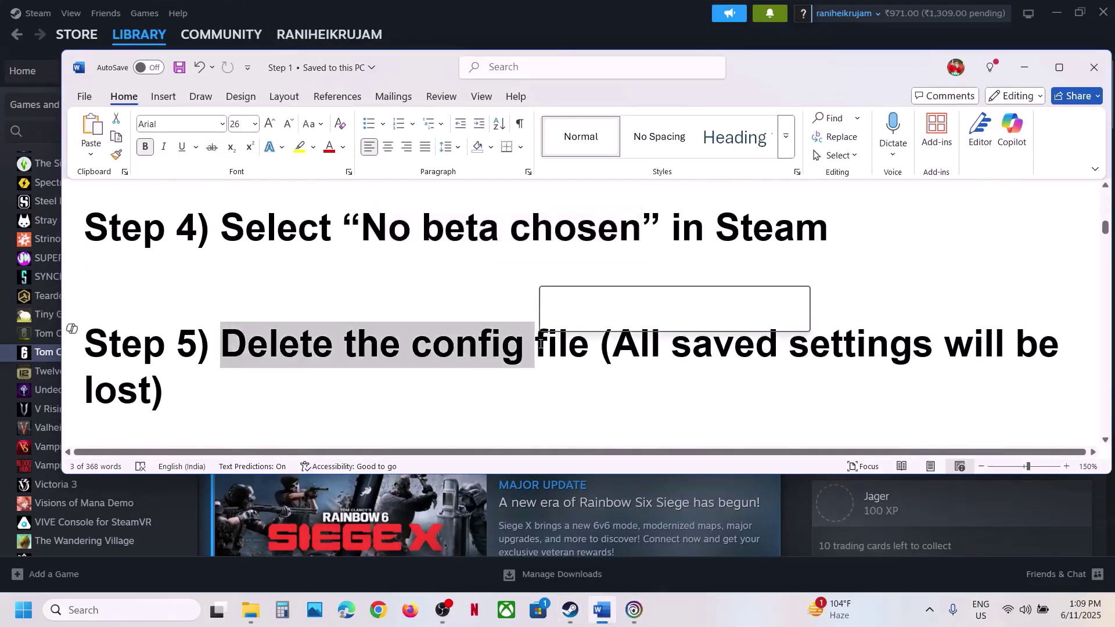
left_click(645, 381)
left_click_drag(616, 347, 917, 395)
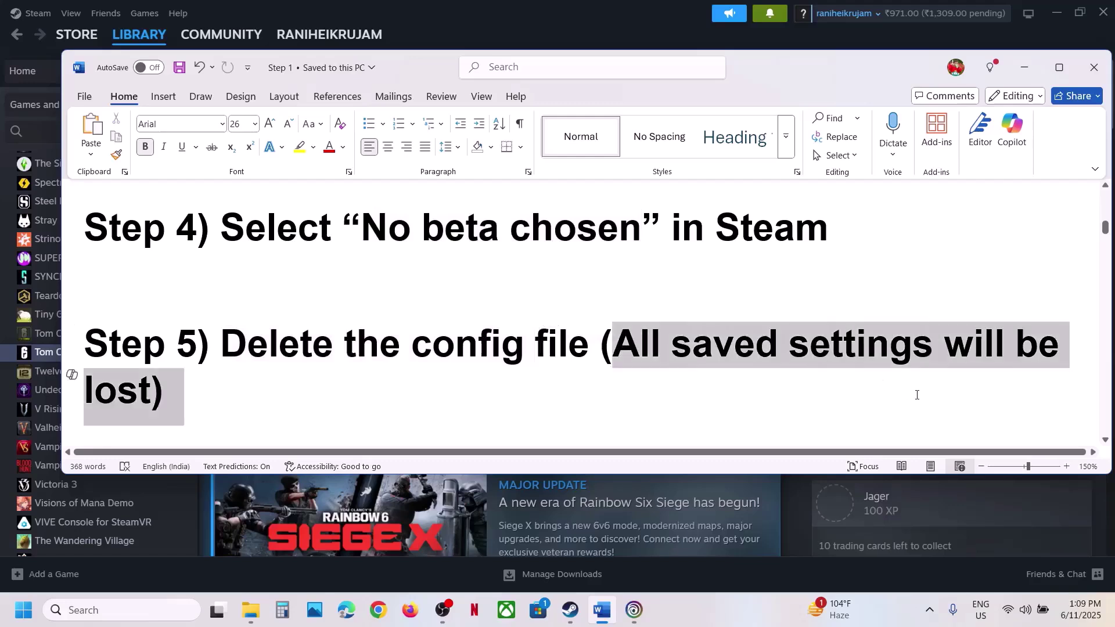
left_click(334, 287)
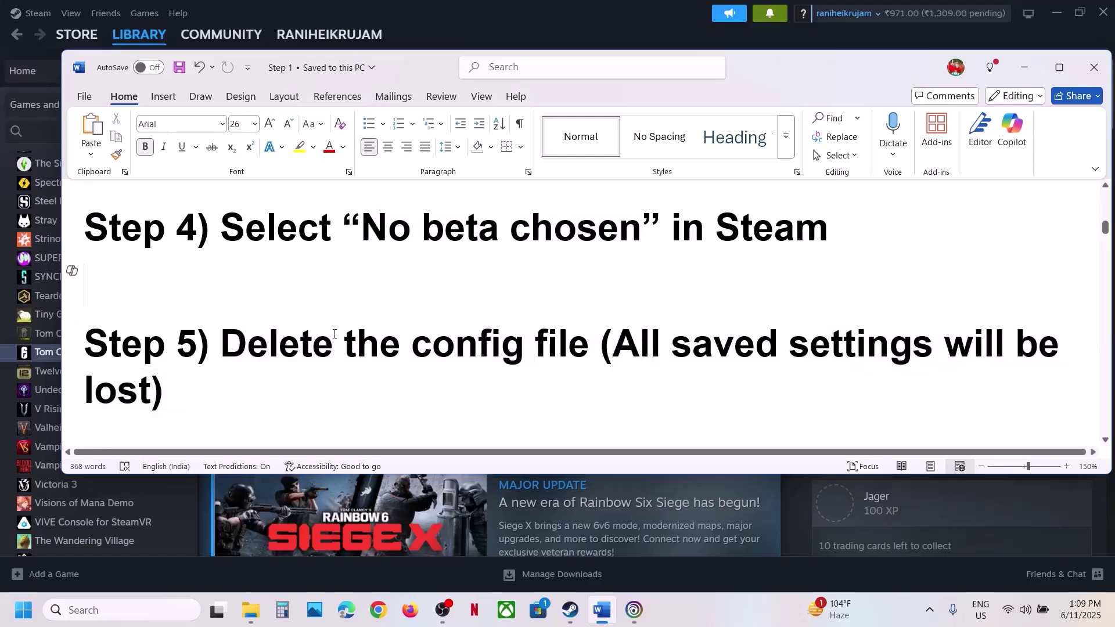
mouse_move(251, 610)
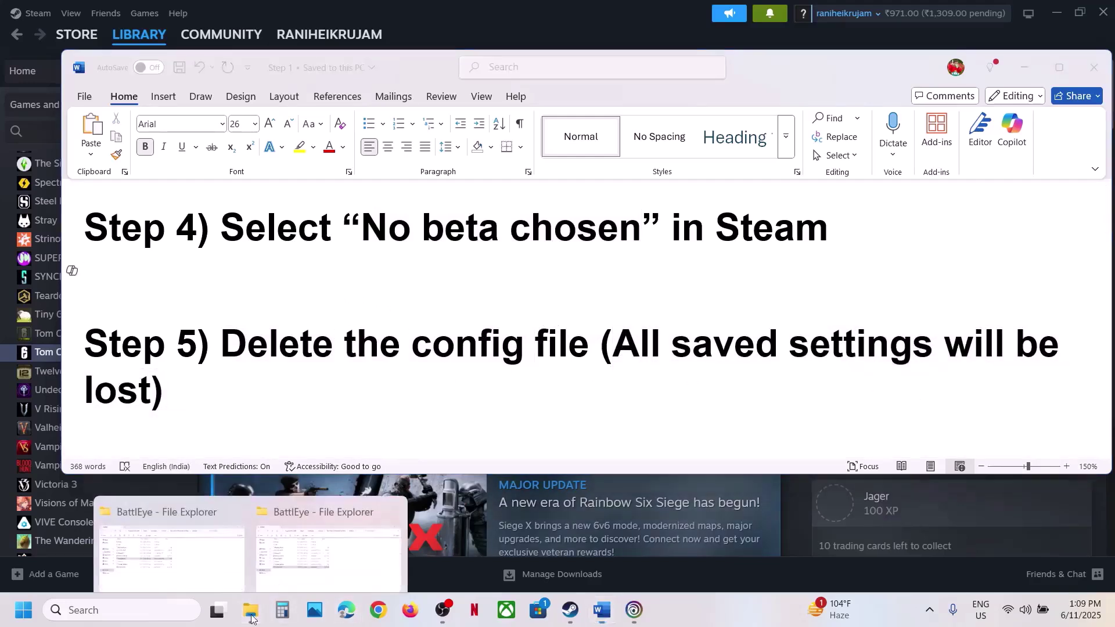
left_click(329, 549)
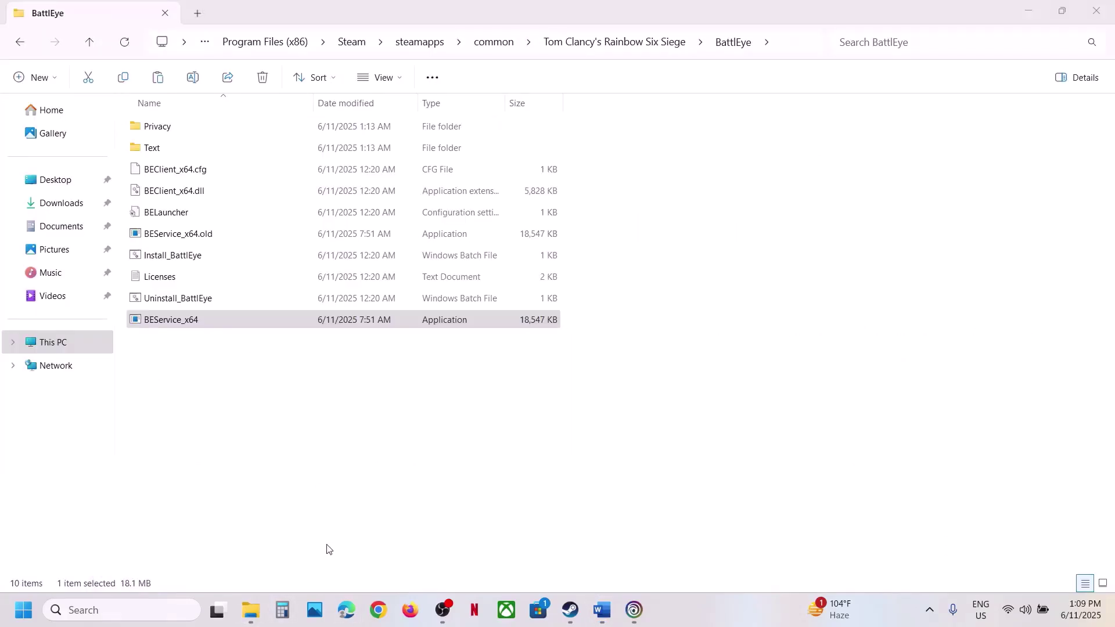
- Browse to Documents > My Games > Rainbow Six - Siege > profile subfolder and right-click GameSettings
left_click(57, 231)
left_click(172, 190)
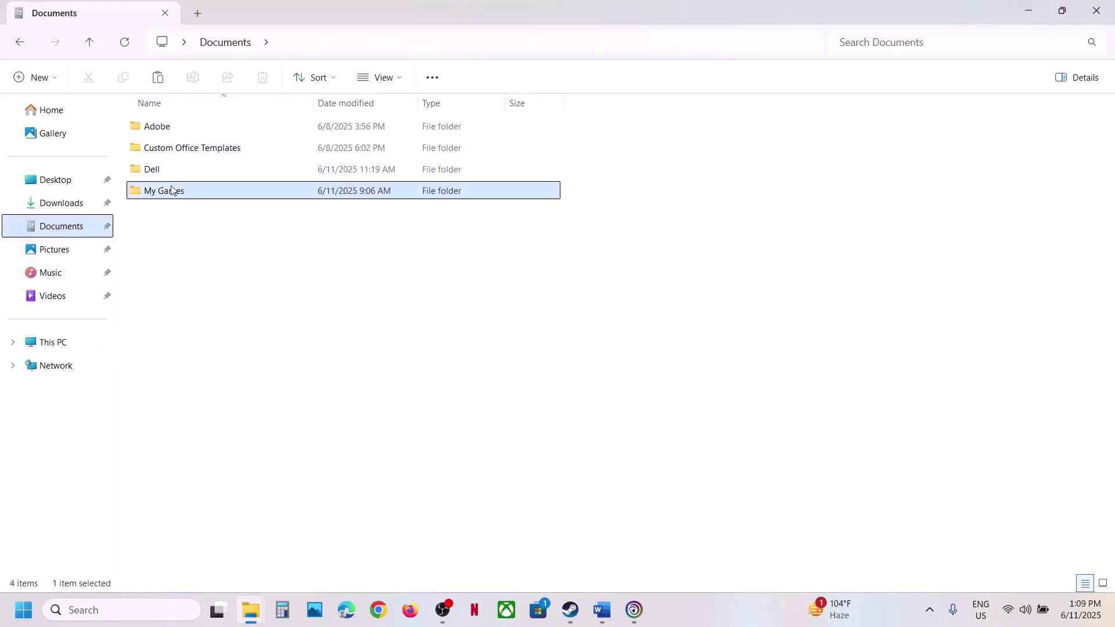
double_click(172, 190)
left_click(172, 129)
double_click(172, 129)
double_click(215, 126)
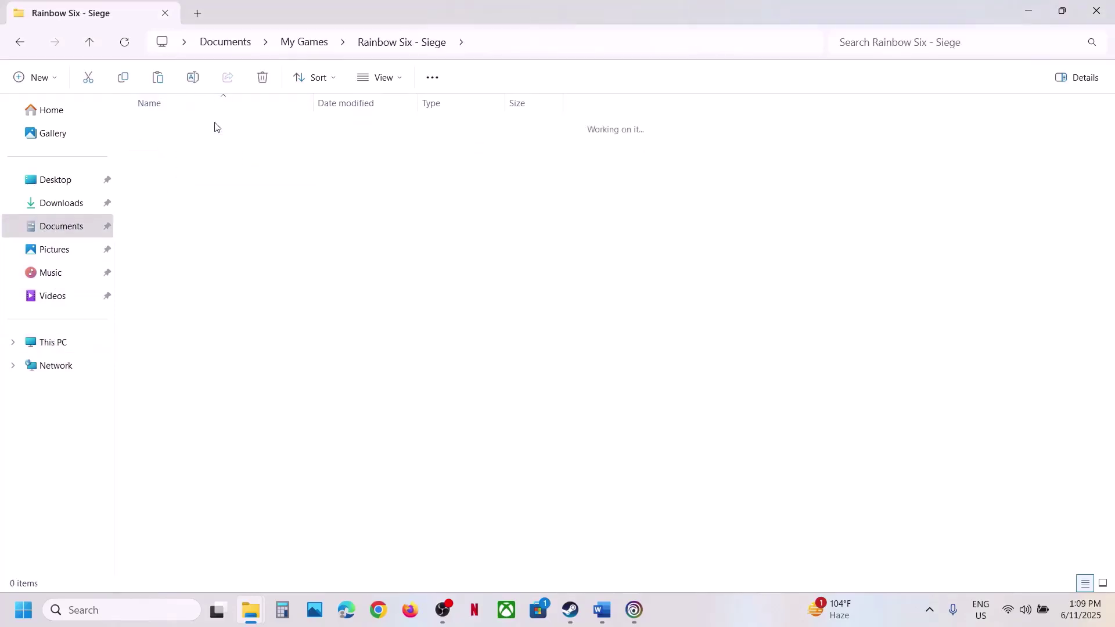
left_click(172, 133)
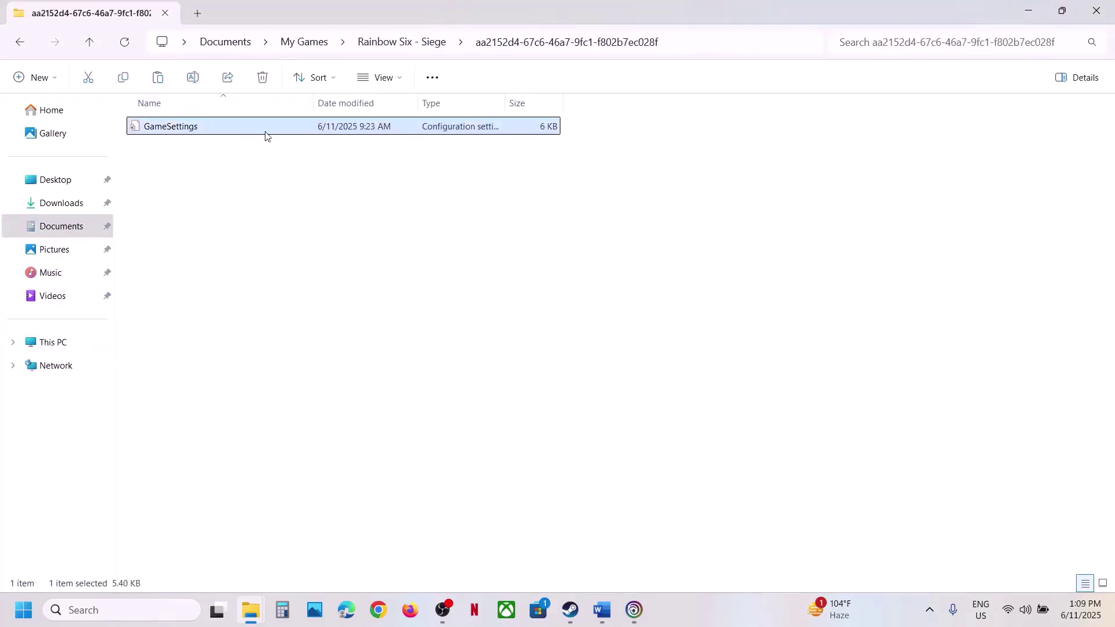
right_click(182, 131)
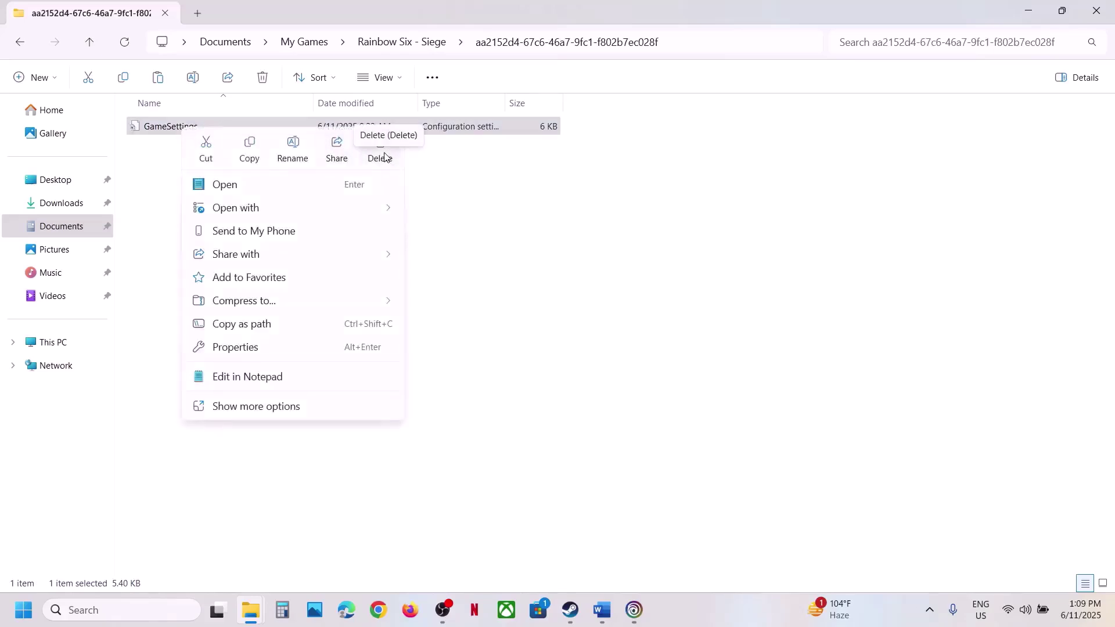
left_click(570, 614)
- Highlight the Step 6 run-as-administrator instruction in the Word guide
left_click(602, 611)
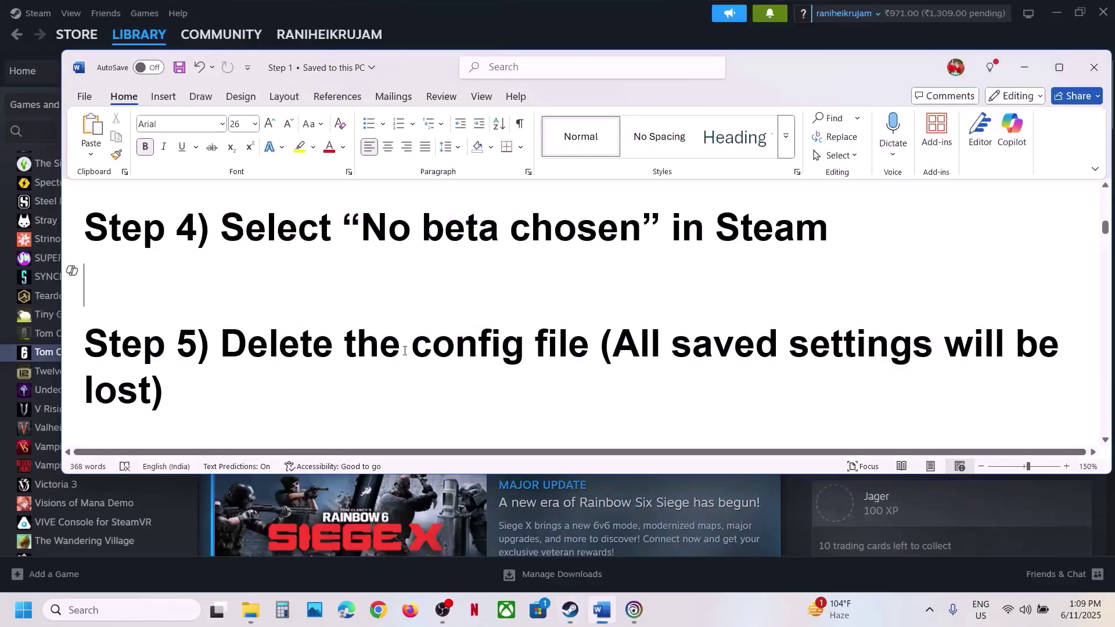
scroll(386, 355, "down", 3)
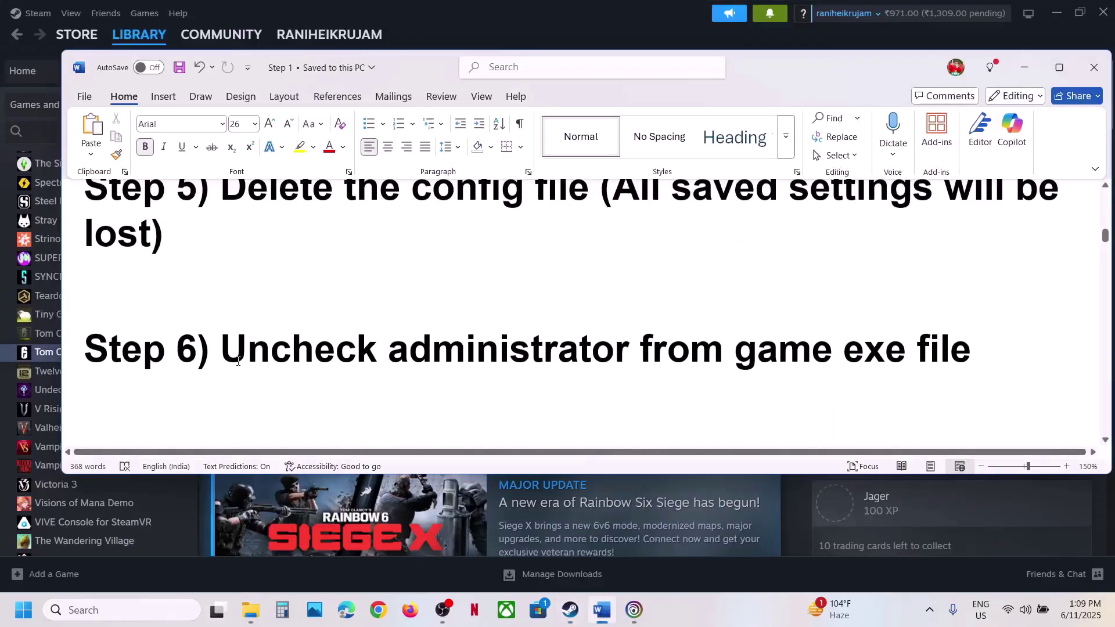
left_click_drag(222, 349, 919, 349)
- Open Rainbow Six Siege X's local files from Steam's Manage > Browse local files
left_click(559, 26)
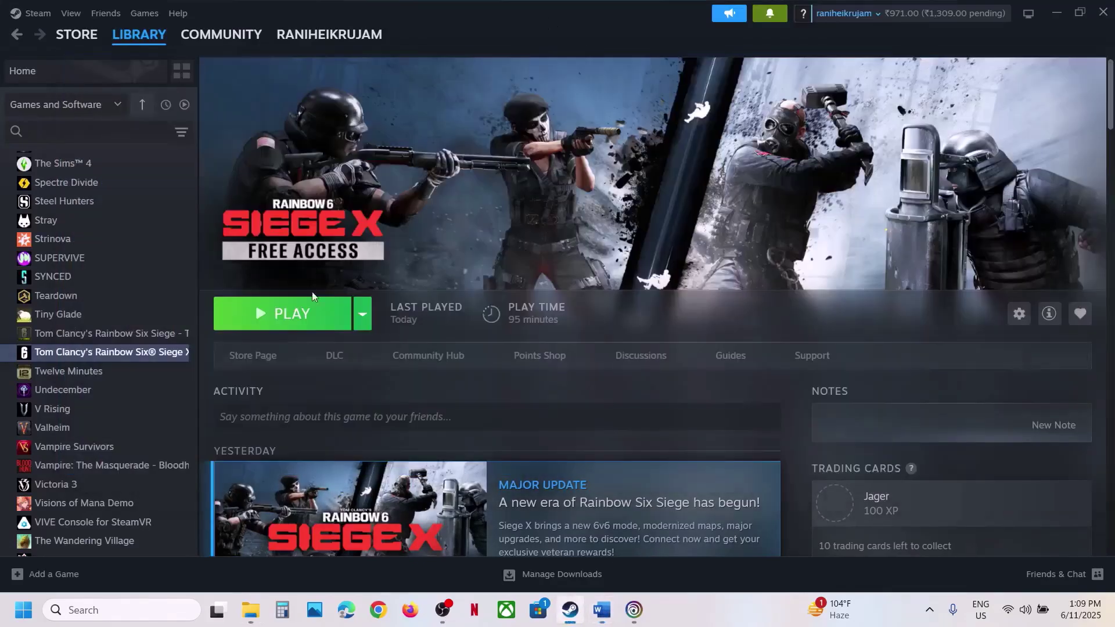
right_click(78, 354)
mouse_move(147, 445)
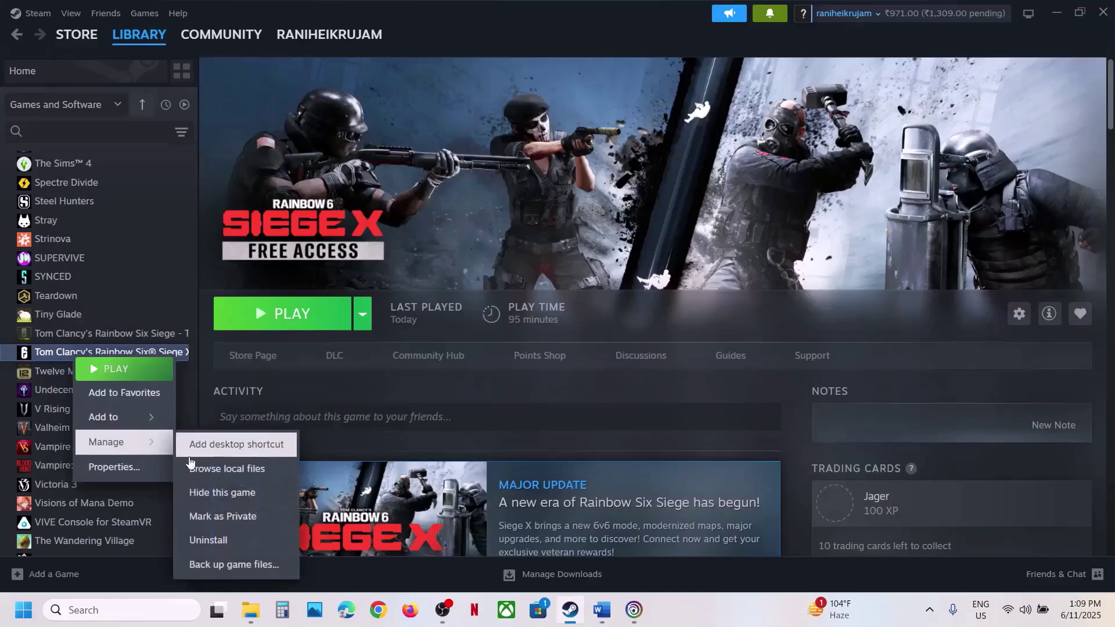
left_click(238, 469)
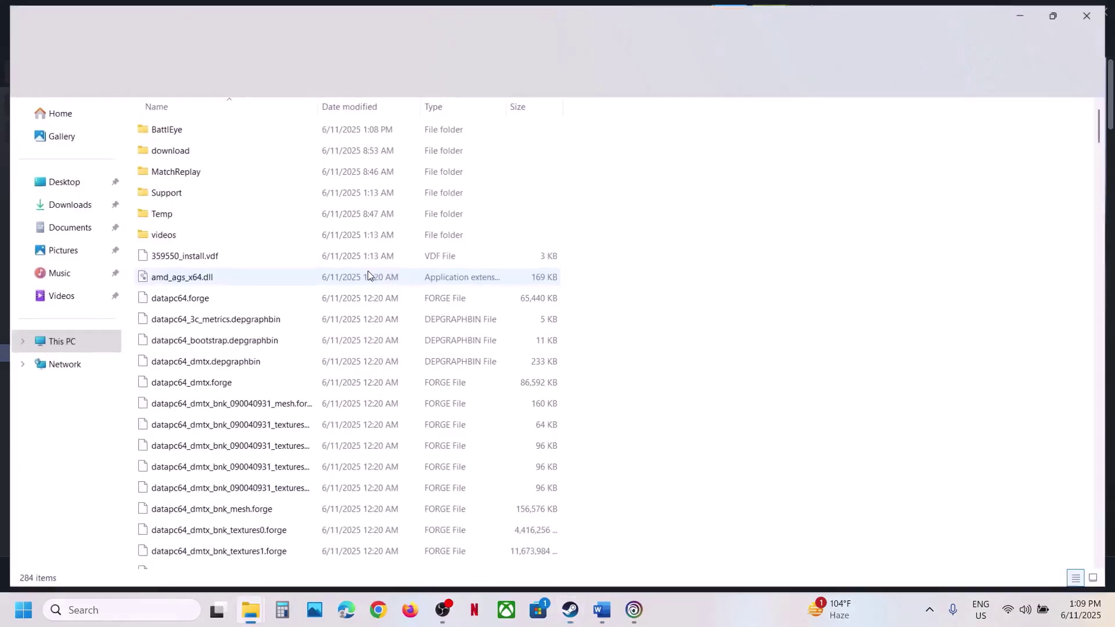
- Confirm RainbowSix's Compatibility tab leaves 'Run this program as an administrator' unchecked, then close the folder
scroll(282, 288, "down", 4)
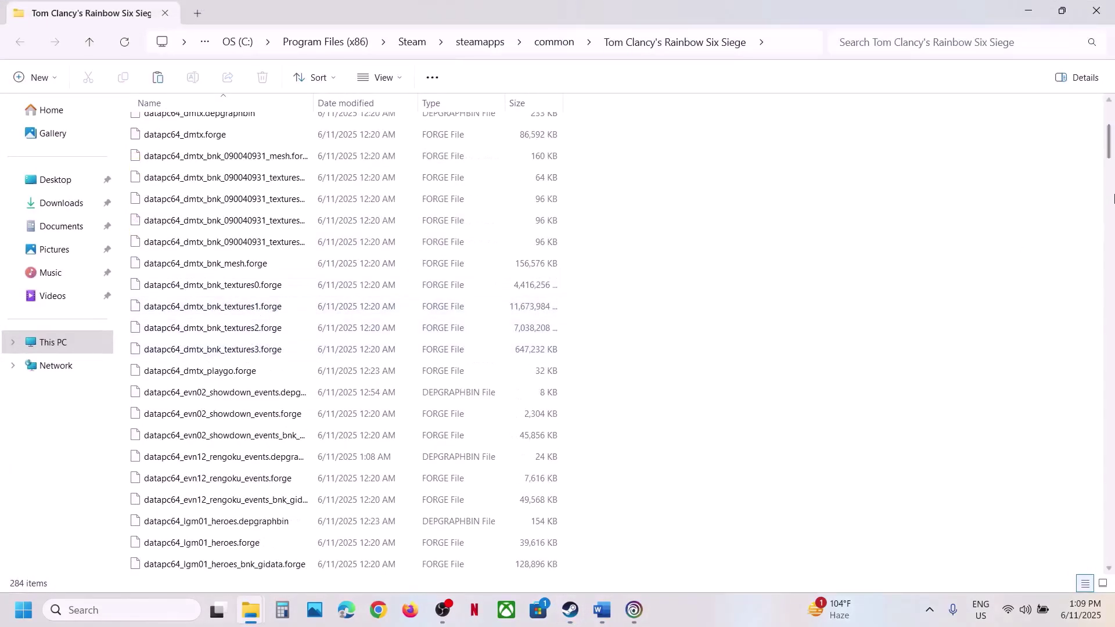
left_click_drag(1104, 146, 1109, 552)
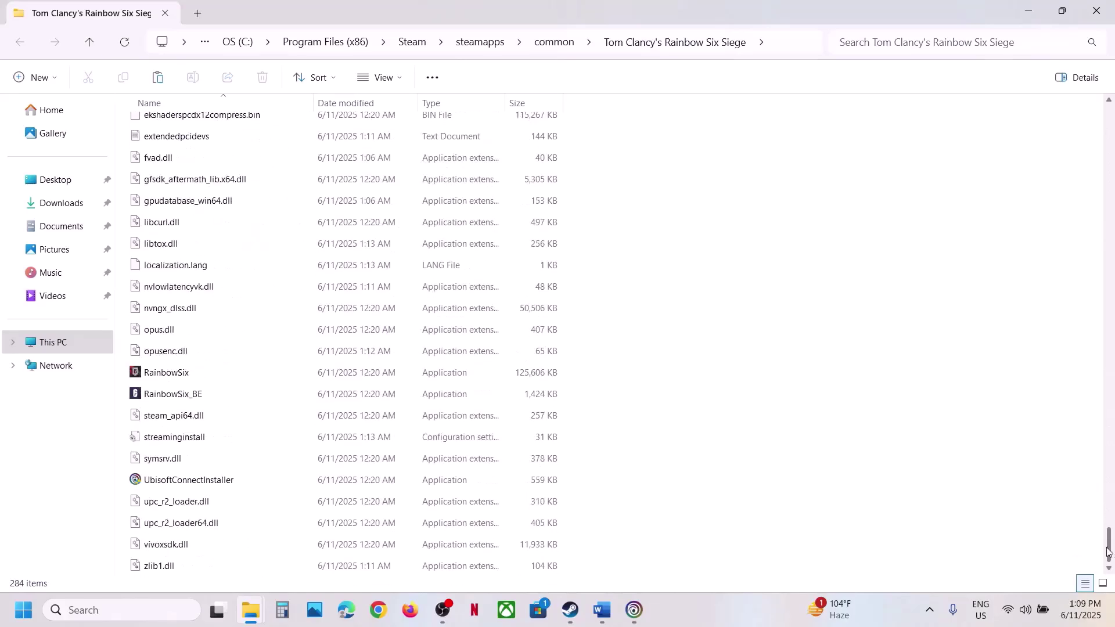
left_click(166, 374)
right_click(166, 375)
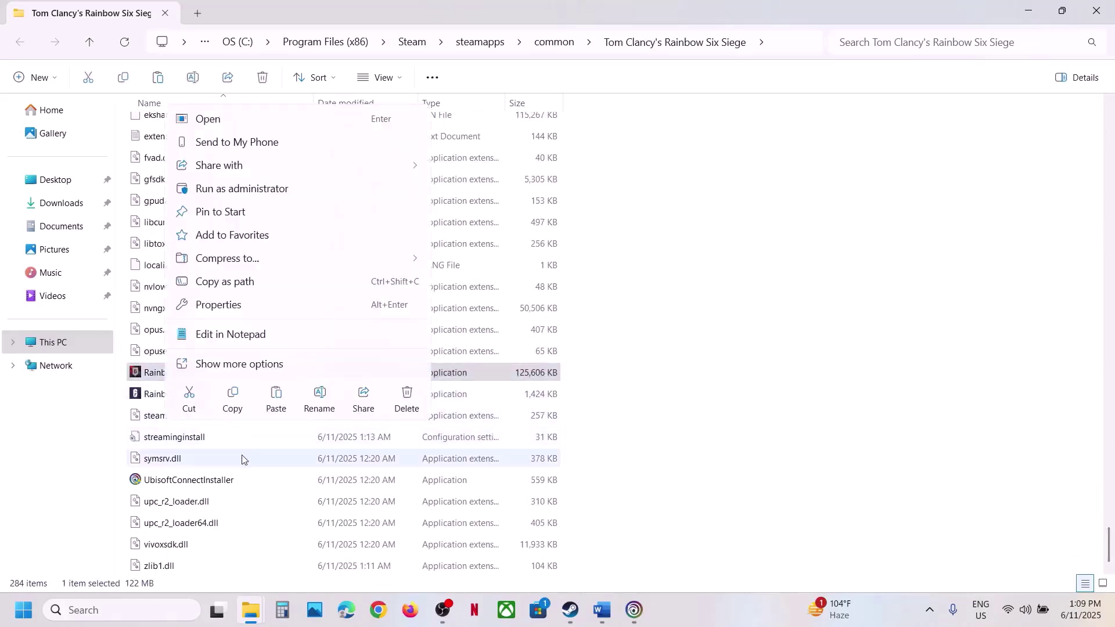
left_click(232, 307)
left_click(328, 232)
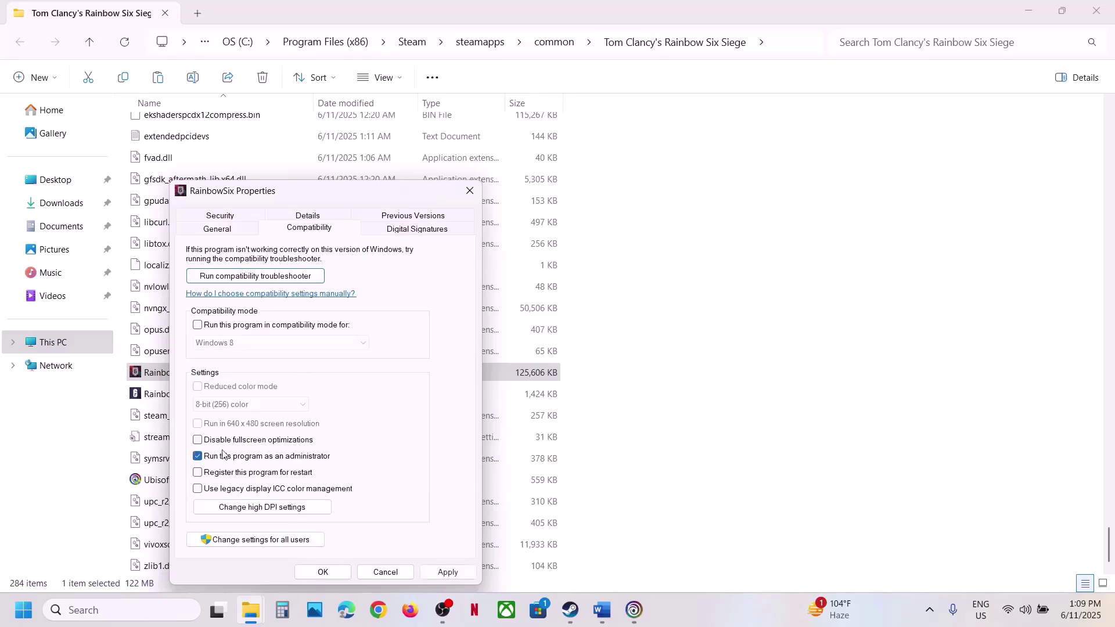
left_click(323, 572)
left_click(1094, 13)
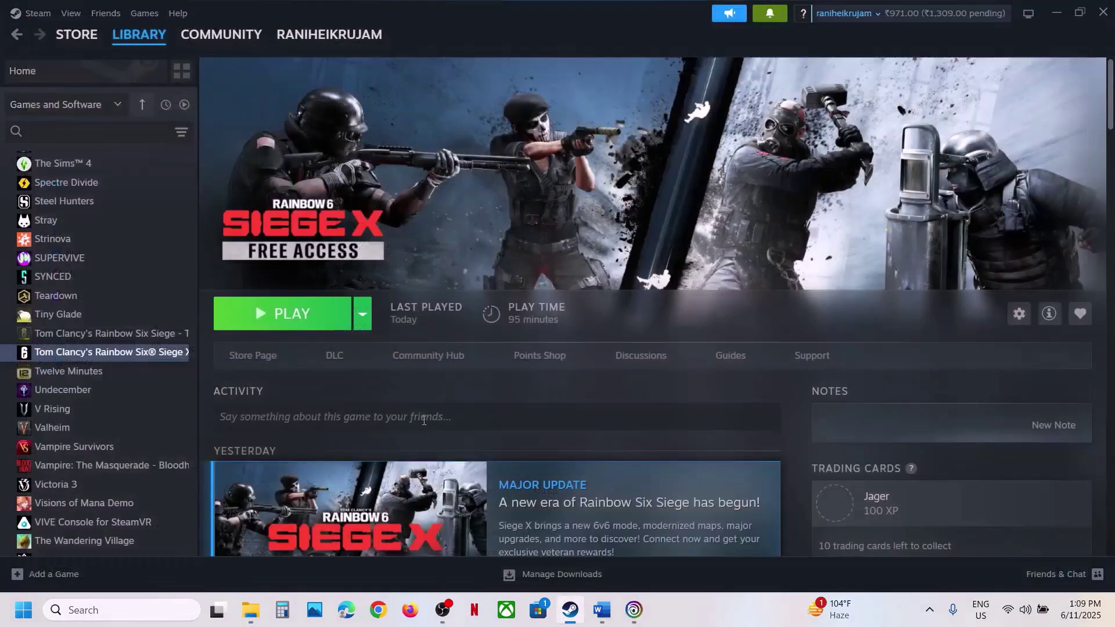
- Read the Step 7 reinstall-Ubisoft-Connect heading in Word, then bring Ubisoft Connect's Siege X page forward
left_click(602, 610)
scroll(416, 308, "down", 2)
scroll(416, 308, "down", 1)
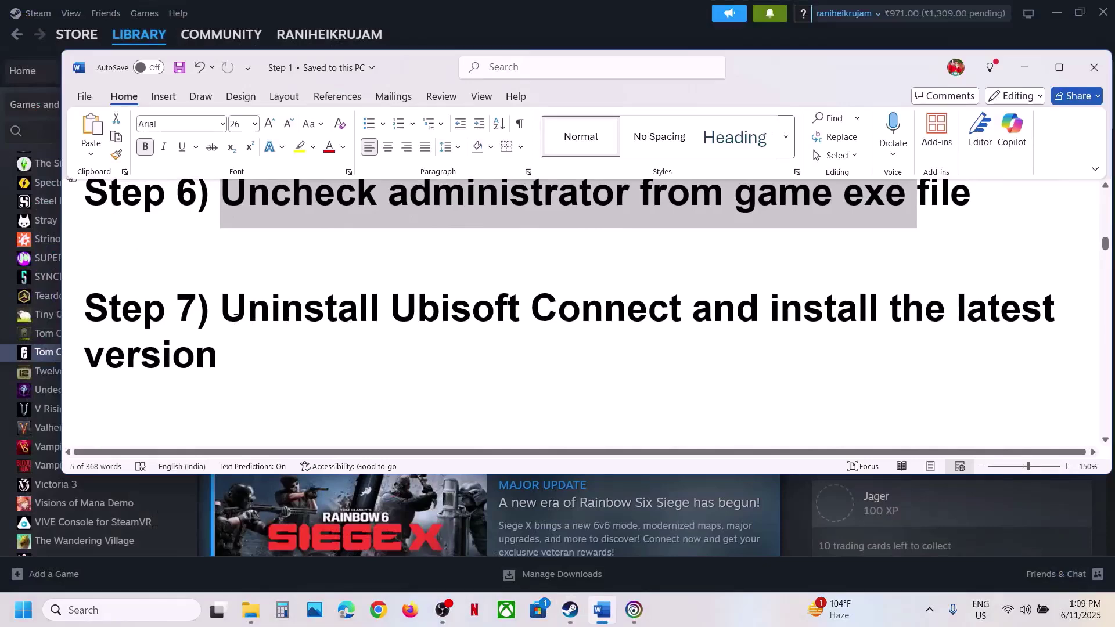
left_click_drag(235, 318, 911, 365)
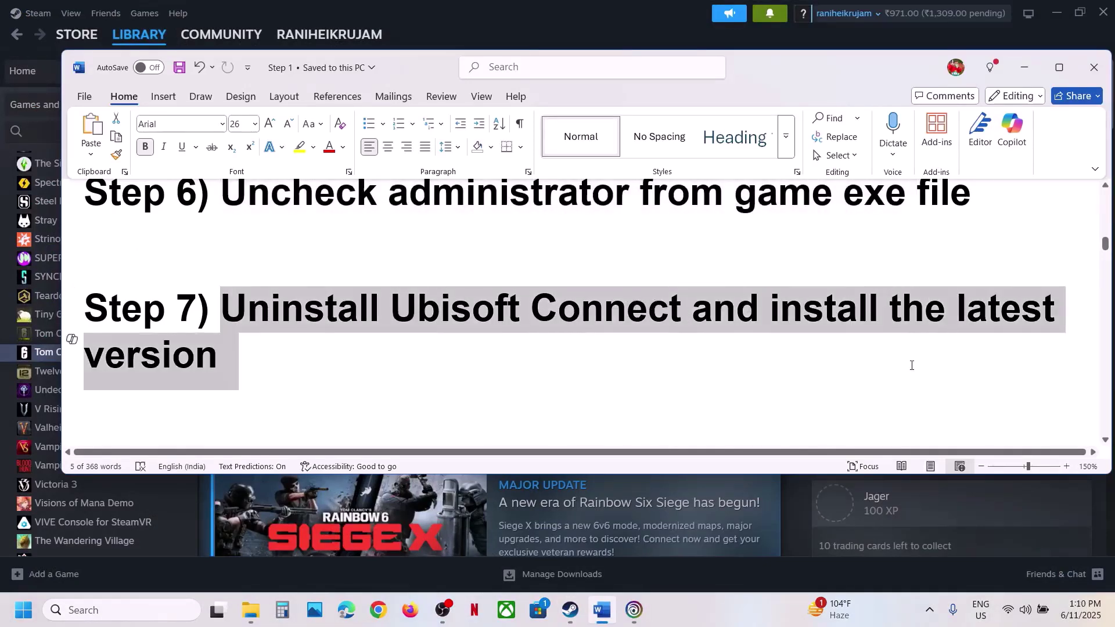
left_click(360, 394)
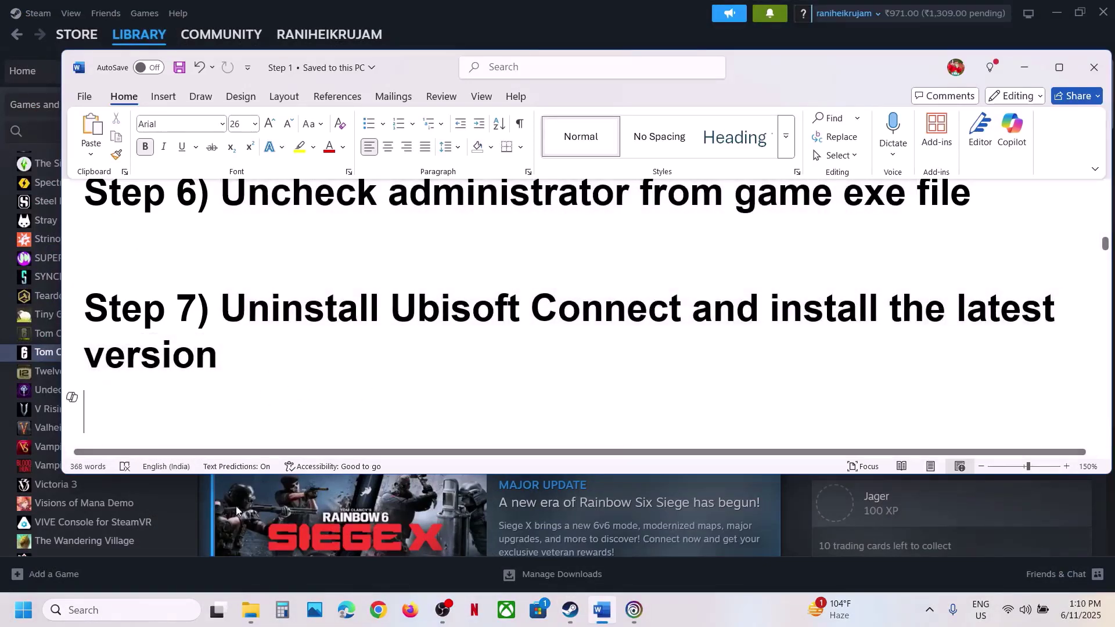
left_click(635, 608)
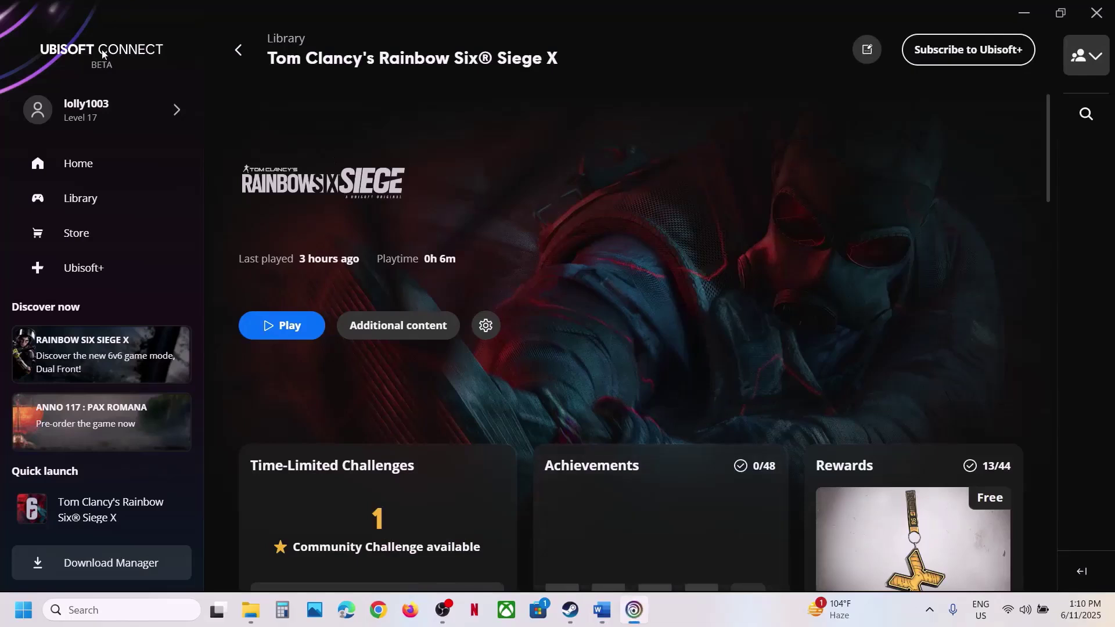
- Glance at the Ubisoft Connect account menu without changes and return to the Word guide
left_click(105, 120)
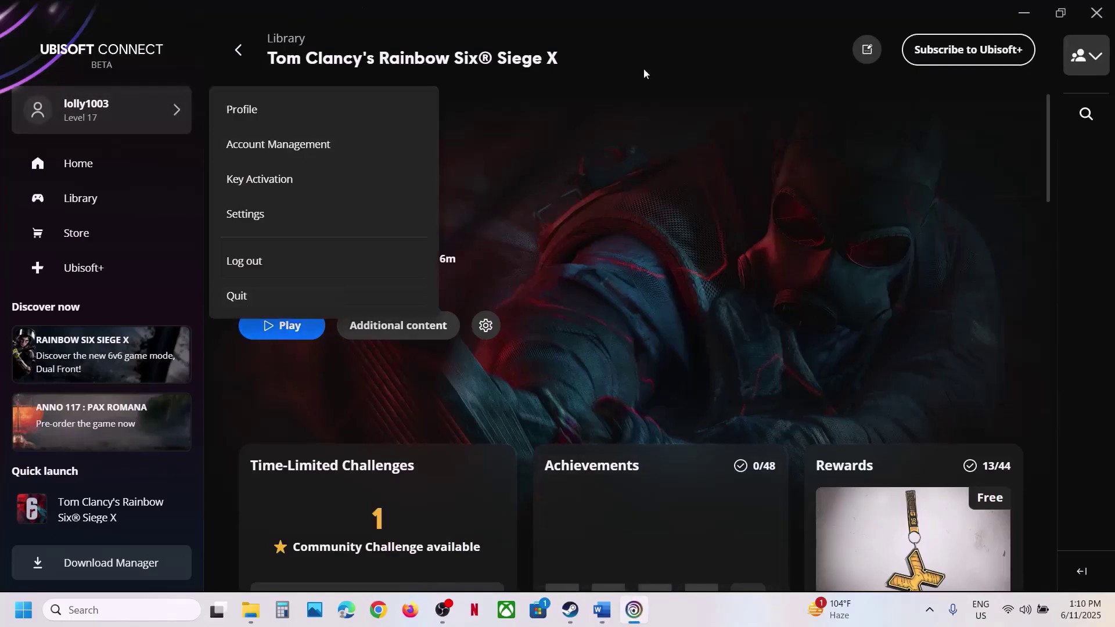
left_click(640, 46)
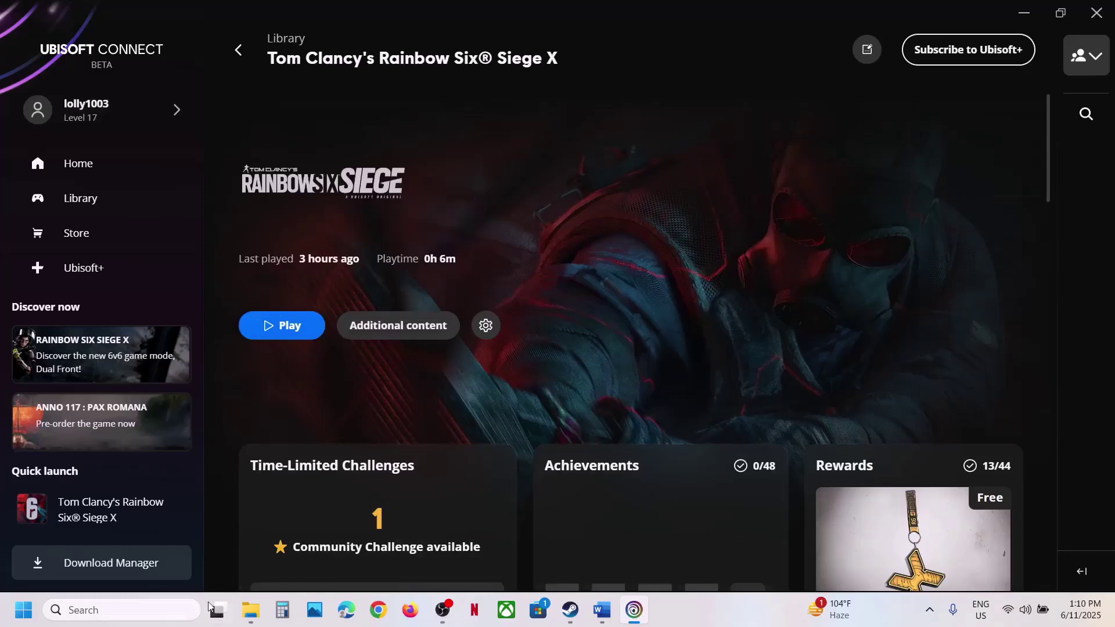
left_click(603, 611)
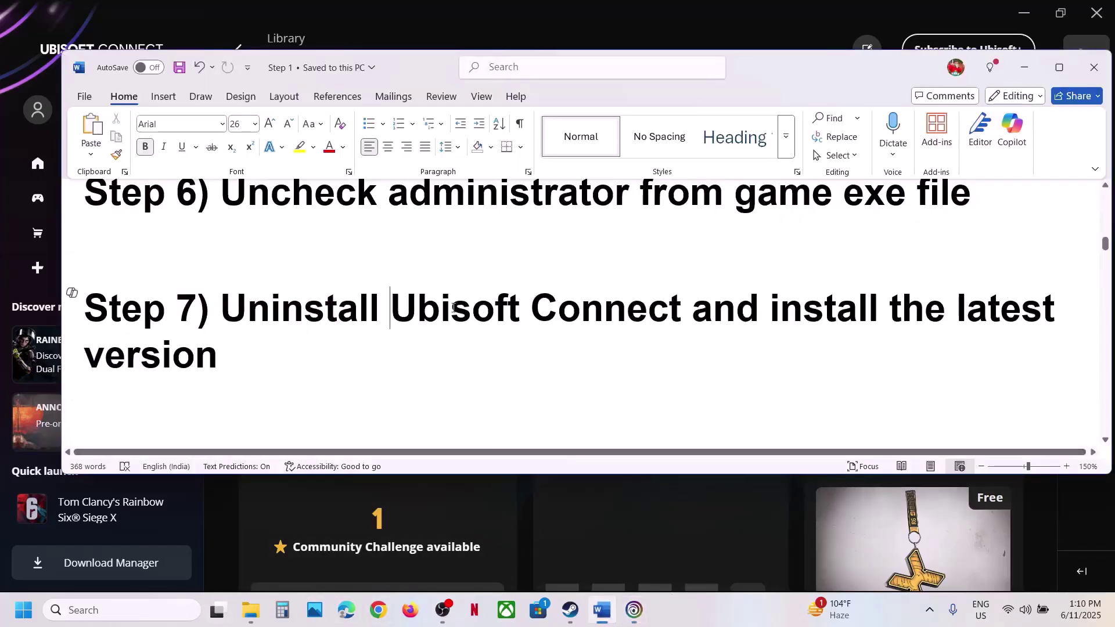
- Highlight Ubisoft Connect in Step 7 and open Control Panel's installed-programs list via a 'control' search
left_click_drag(453, 308, 685, 311)
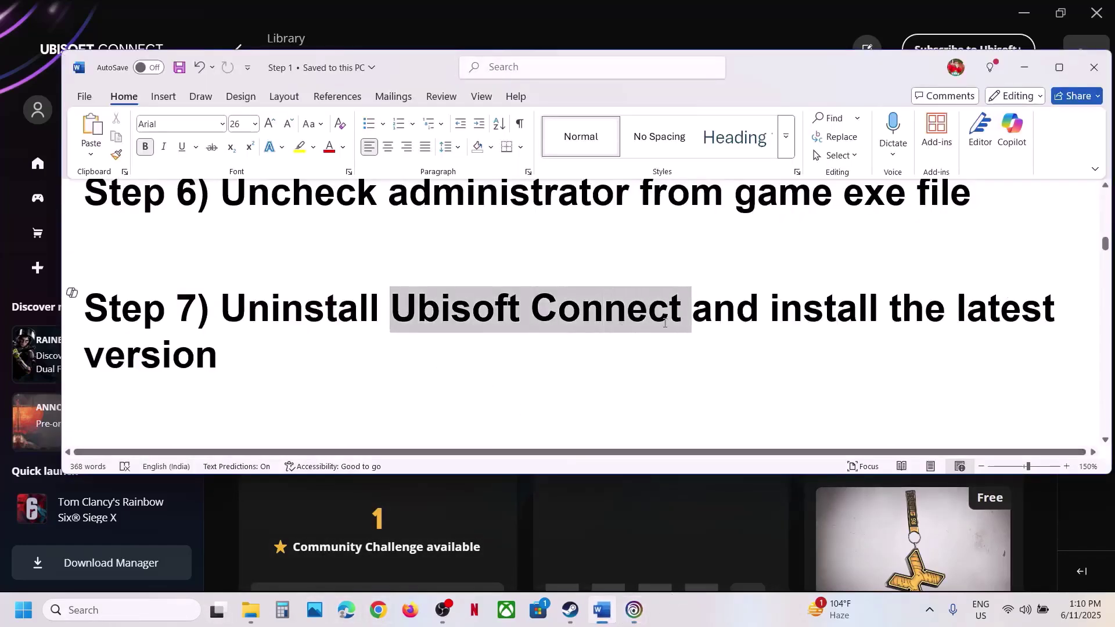
left_click(99, 611)
type("cont")
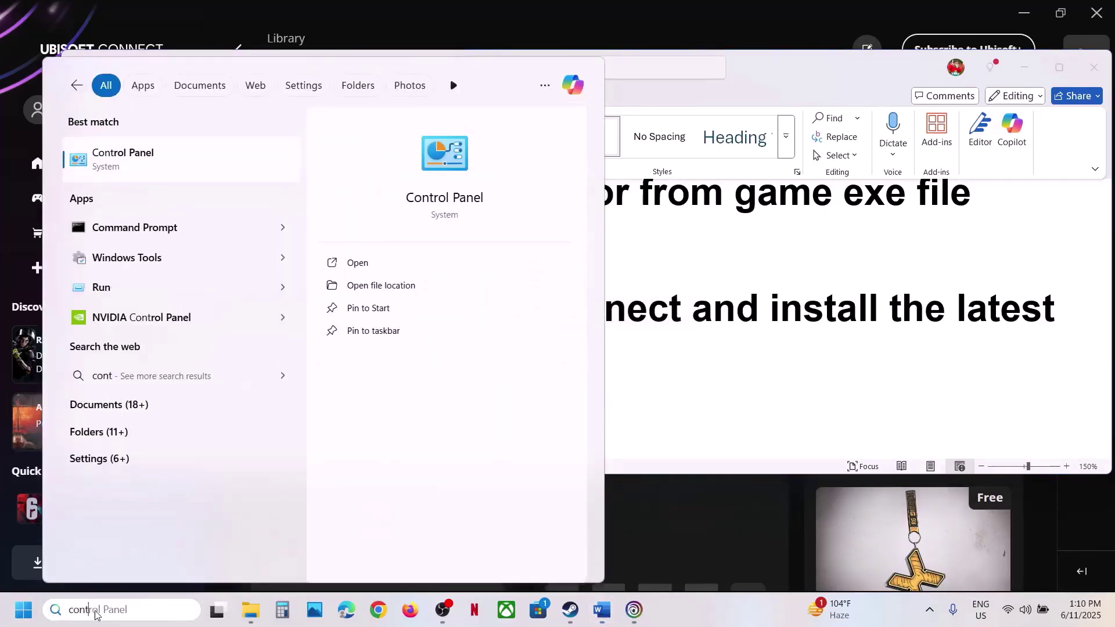
type("rol")
key("Escape")
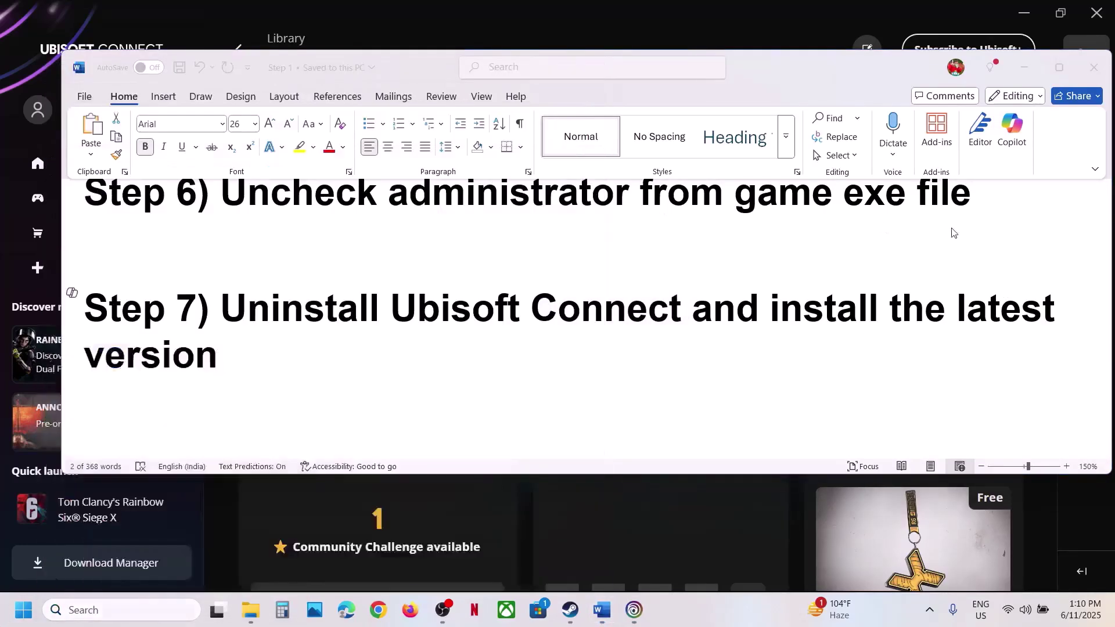
left_click(422, 293)
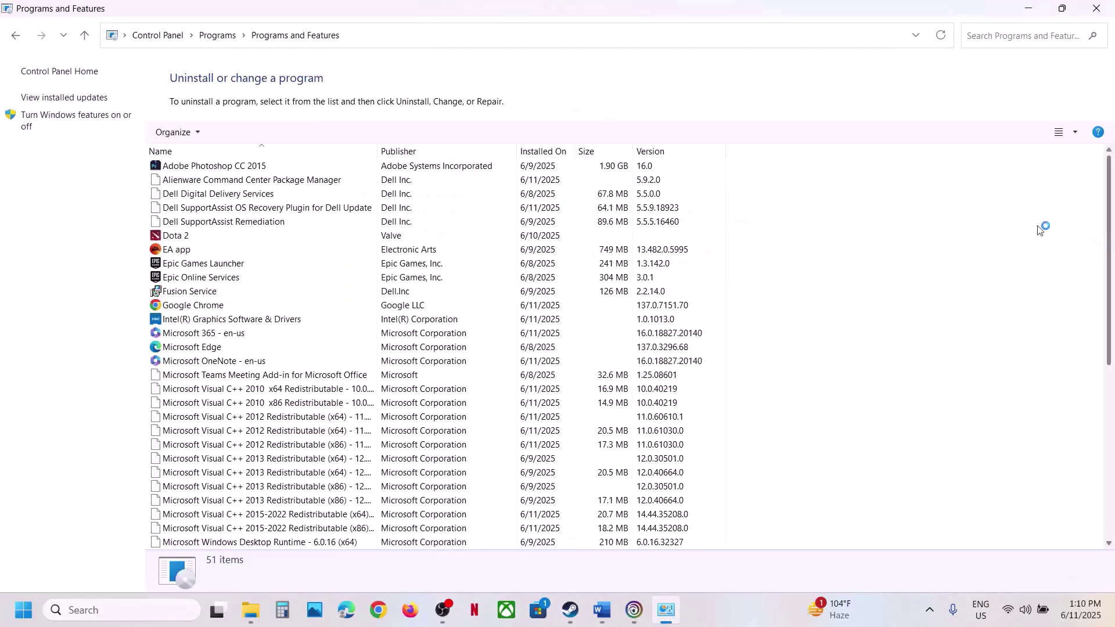
- Start uninstalling Ubisoft Connect in Programs and Features, then decline the permission prompt
scroll(302, 445, "down", 6)
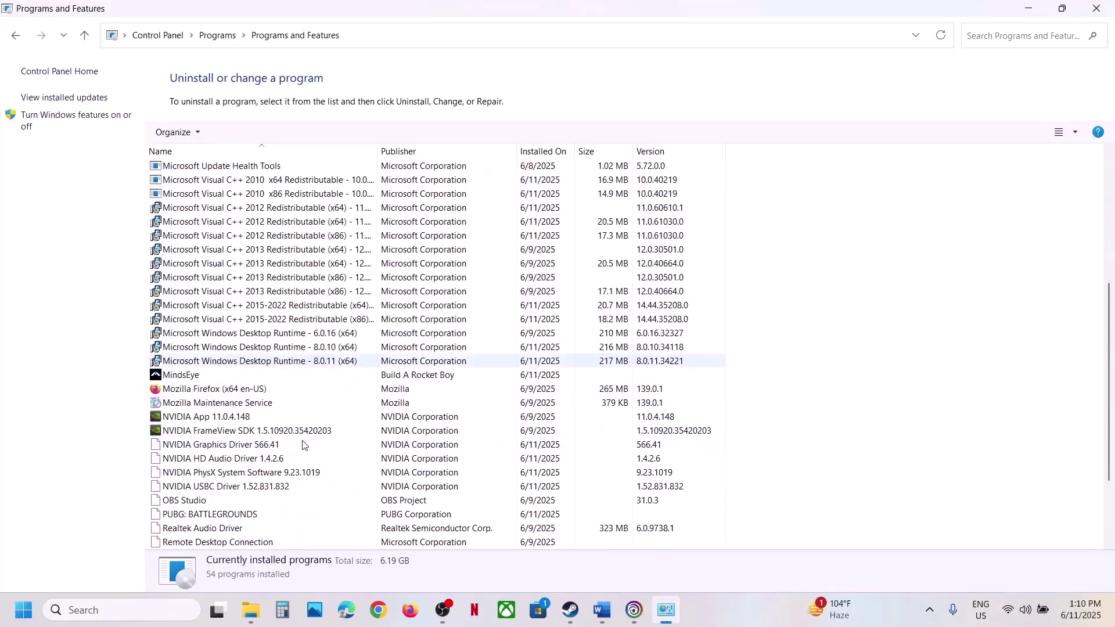
scroll(302, 445, "down", 3)
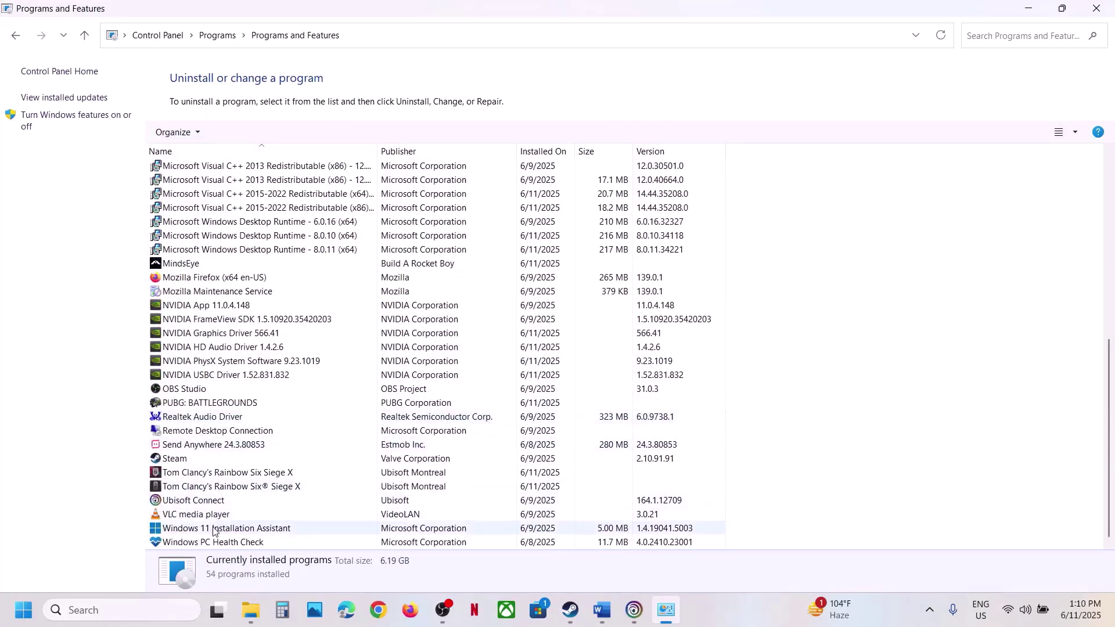
scroll(216, 500, "up", 2)
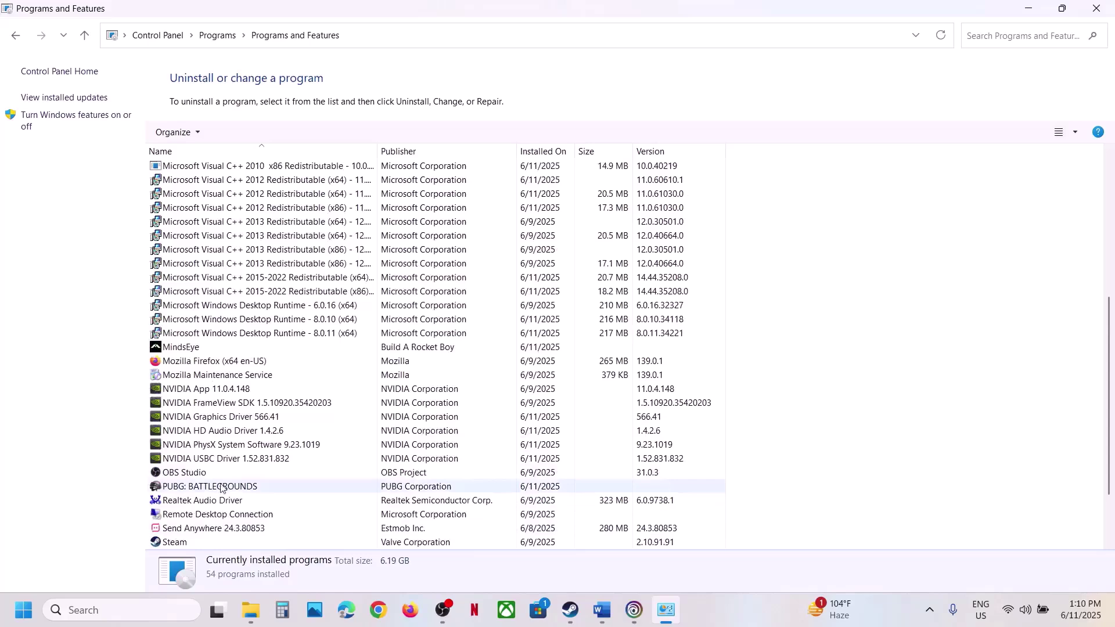
left_click(220, 403)
key("u")
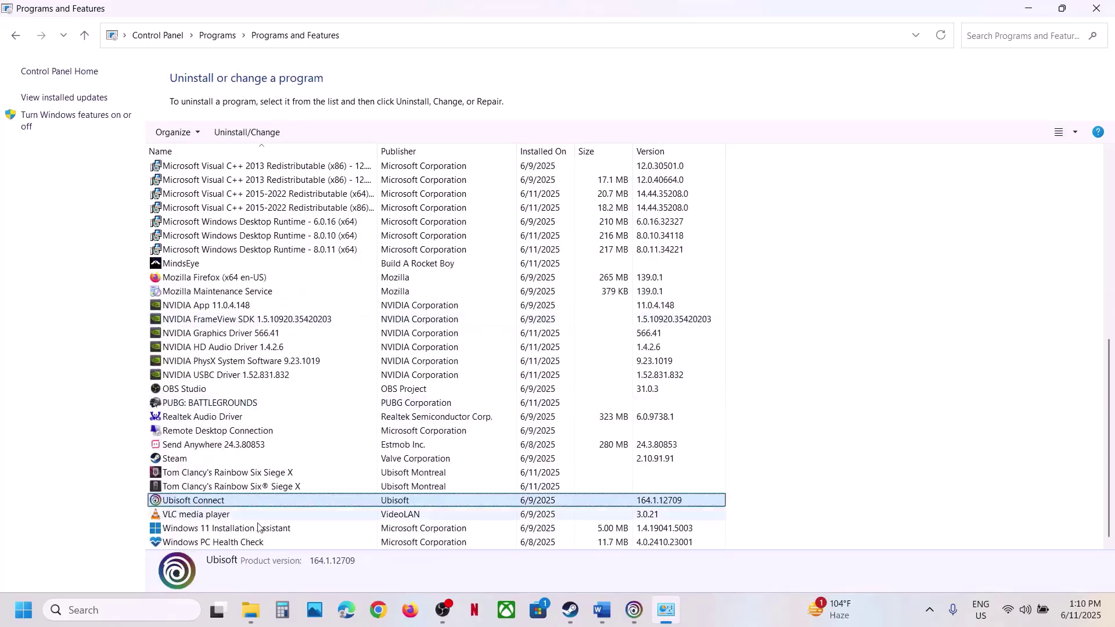
scroll(221, 400, "up", 1)
right_click(223, 397)
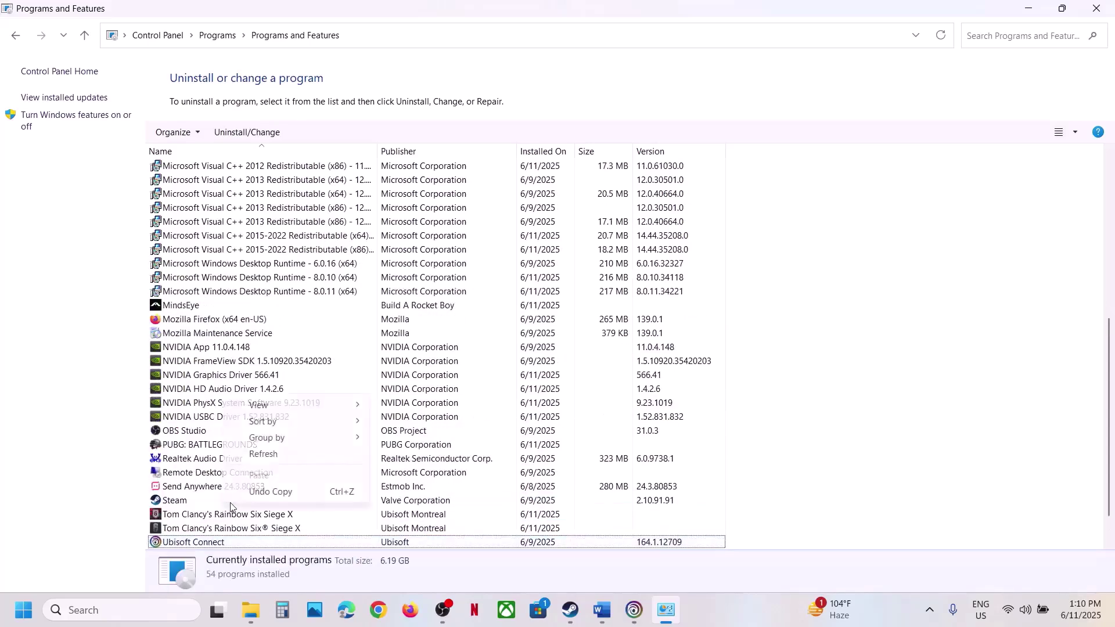
left_click(199, 542)
scroll(200, 535, "down", 1)
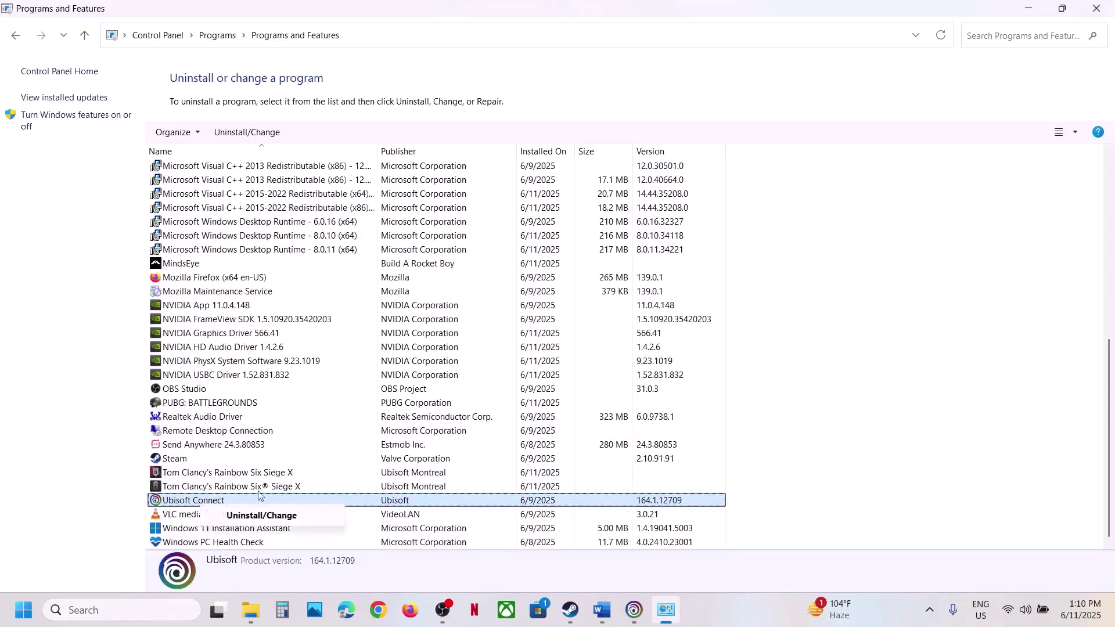
left_click(259, 516)
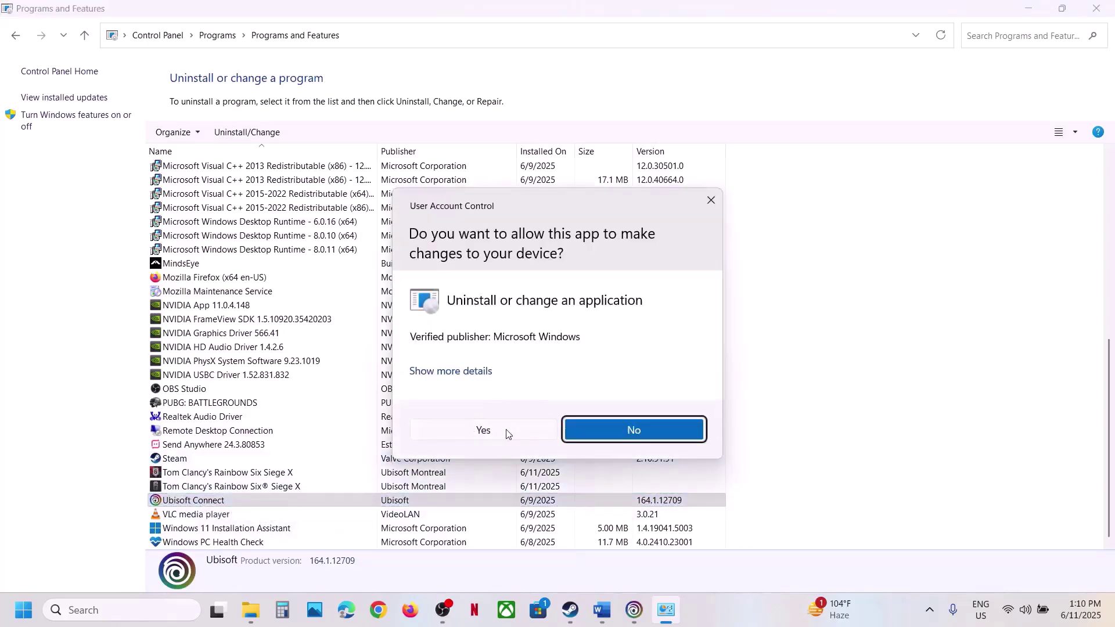
left_click(685, 431)
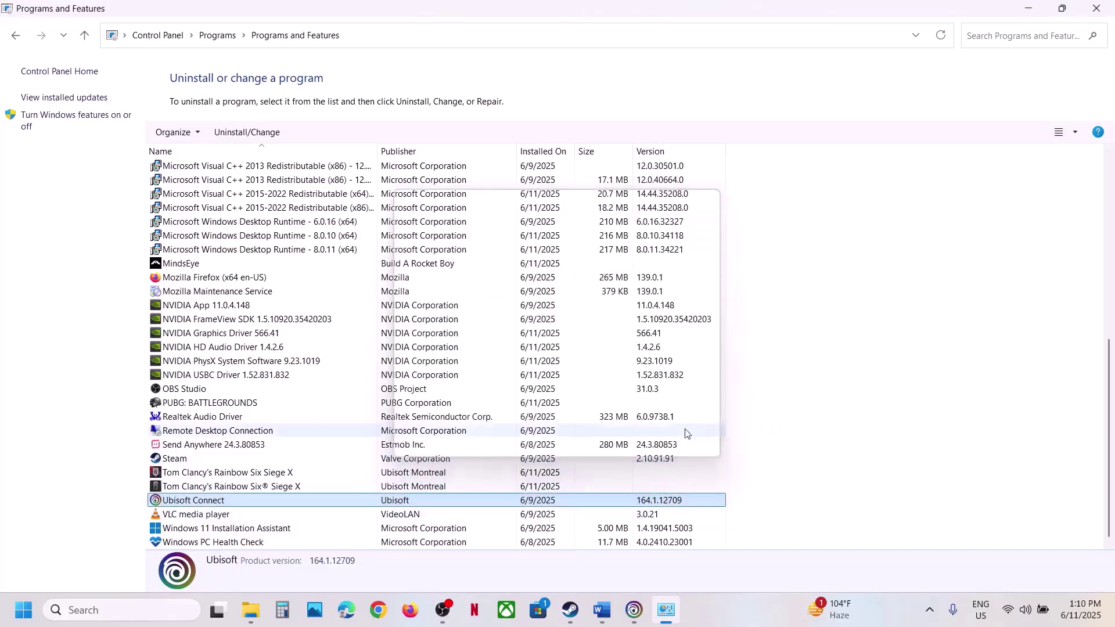
left_click(24, 610)
- Launch Chrome and open the official Ubisoft Connect page on ubisoft.com
left_click(423, 561)
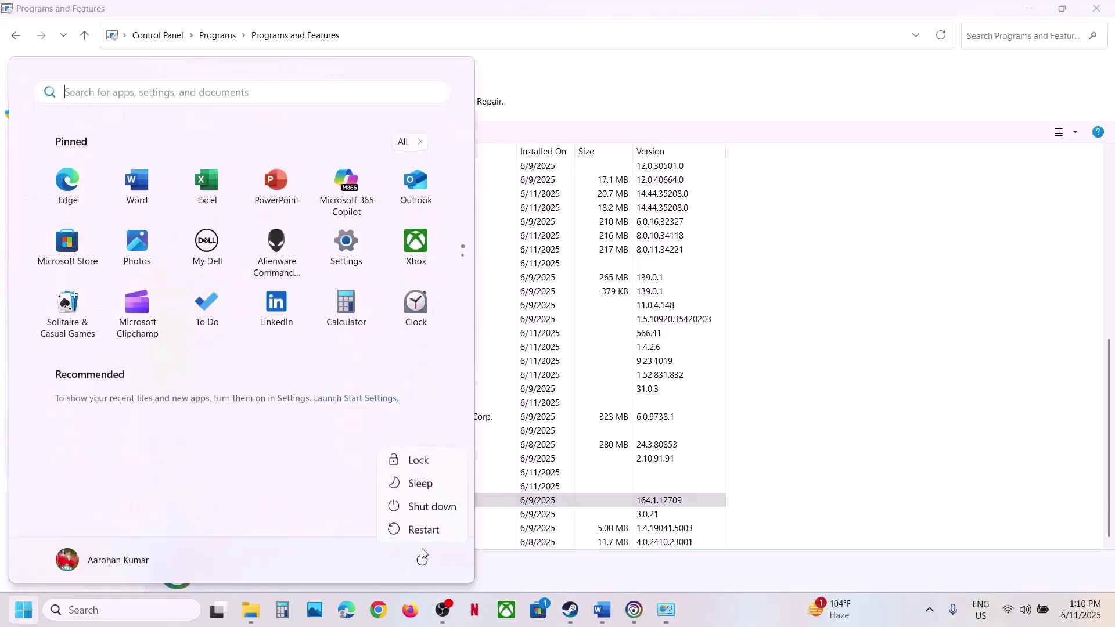
left_click(379, 611)
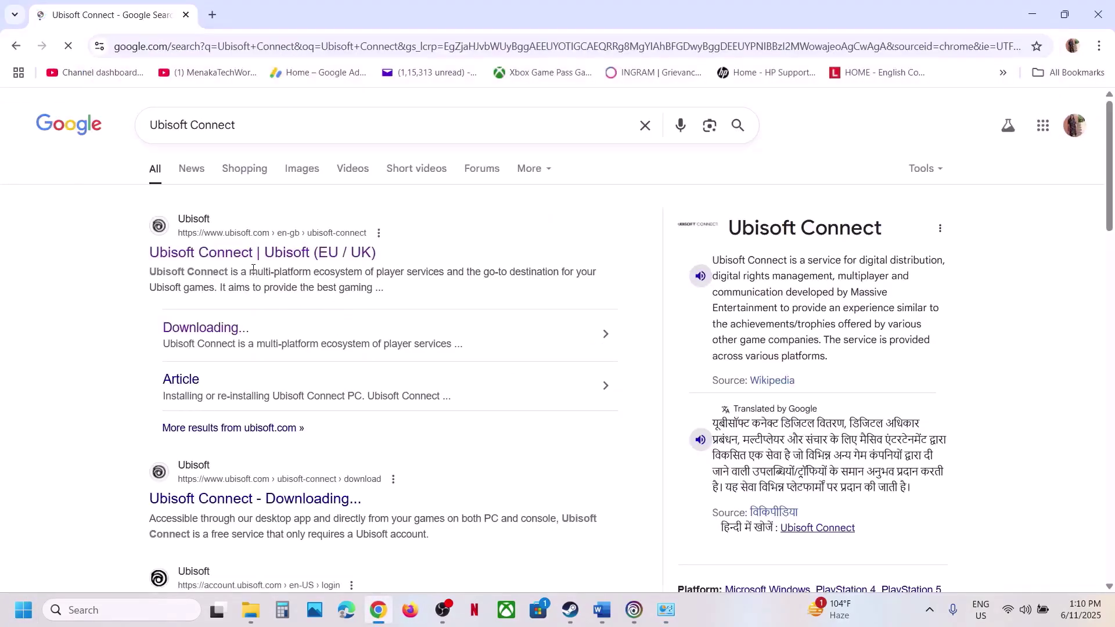
left_click(234, 253)
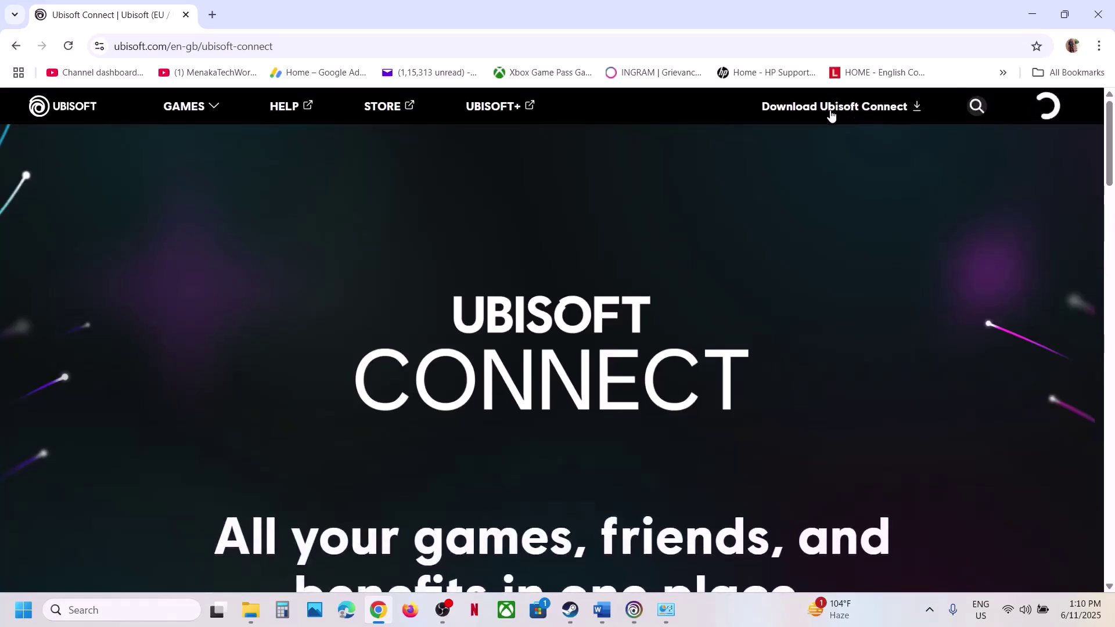
- Highlight the Step 8 heading about running as administrator in the Word guide
left_click(574, 615)
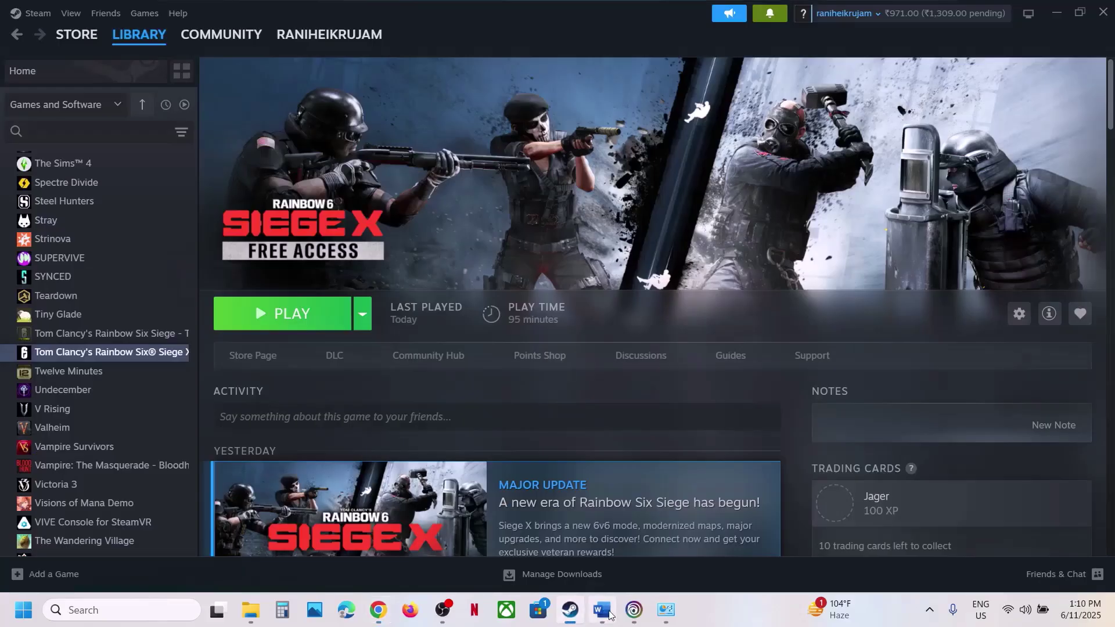
left_click(604, 613)
scroll(393, 326, "down", 3)
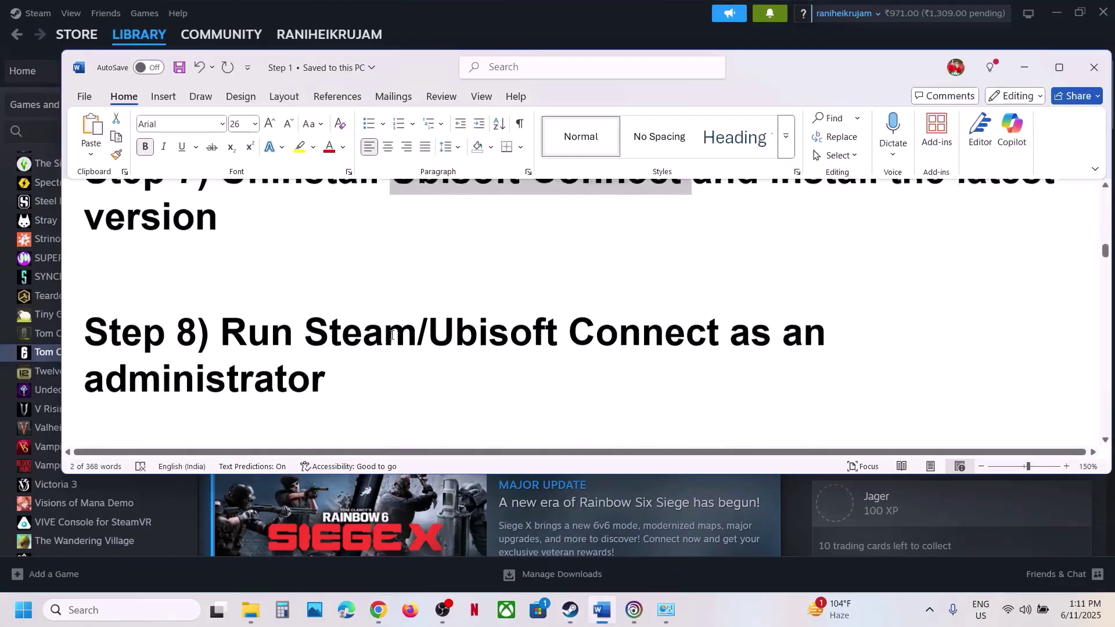
scroll(392, 335, "down", 1)
scroll(259, 312, "up", 1)
left_click_drag(257, 318, 588, 351)
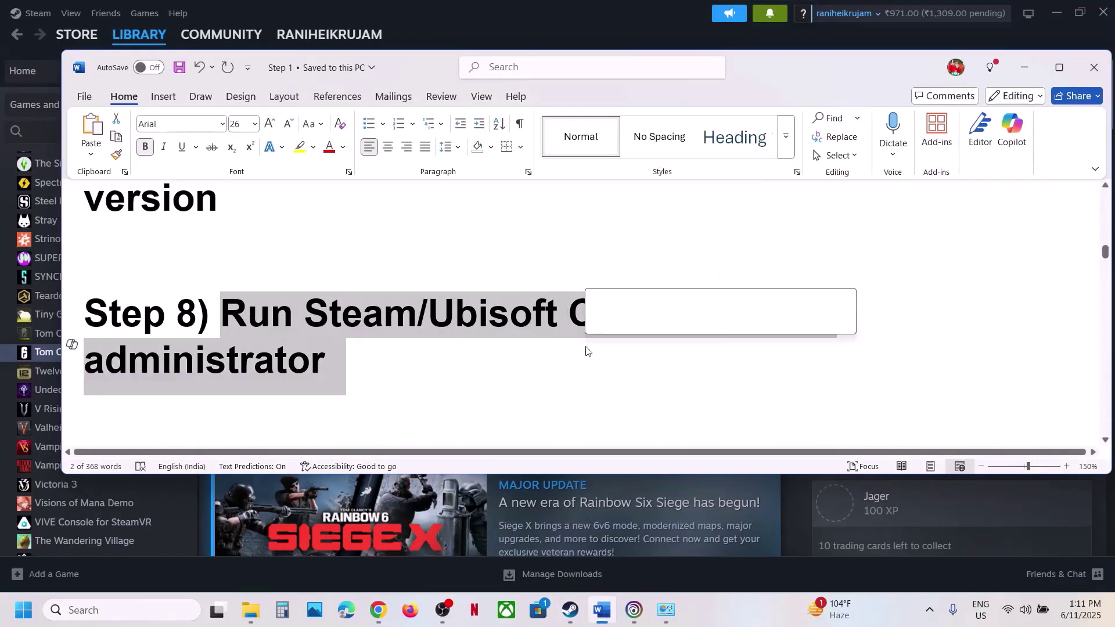
- Start Steam with administrator rights from a 'steam' Windows search
left_click(486, 19)
left_click(32, 14)
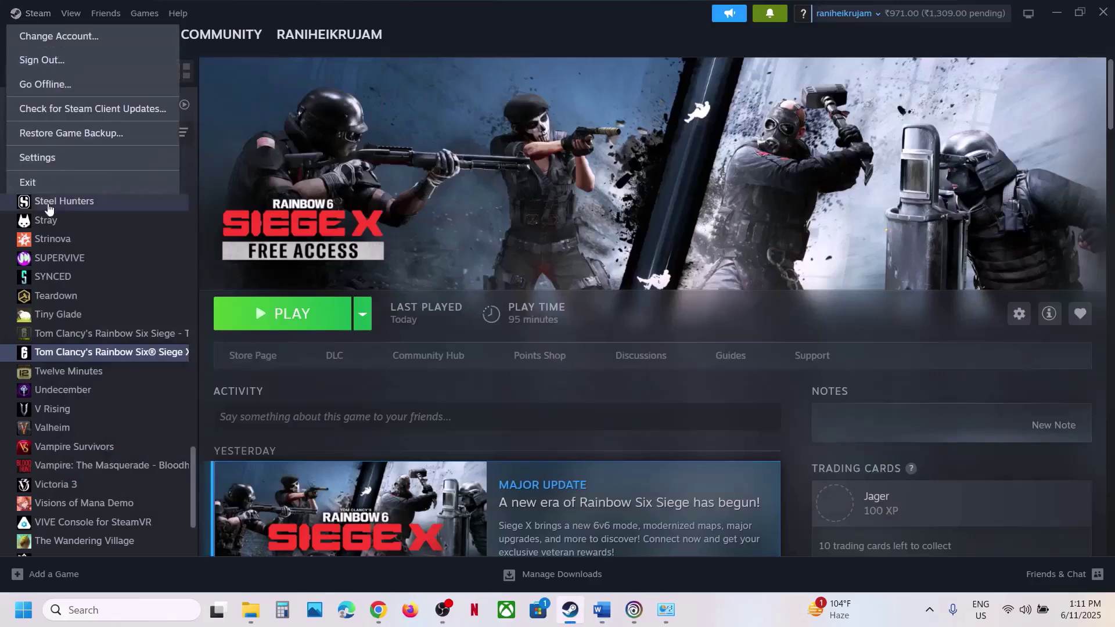
left_click(418, 177)
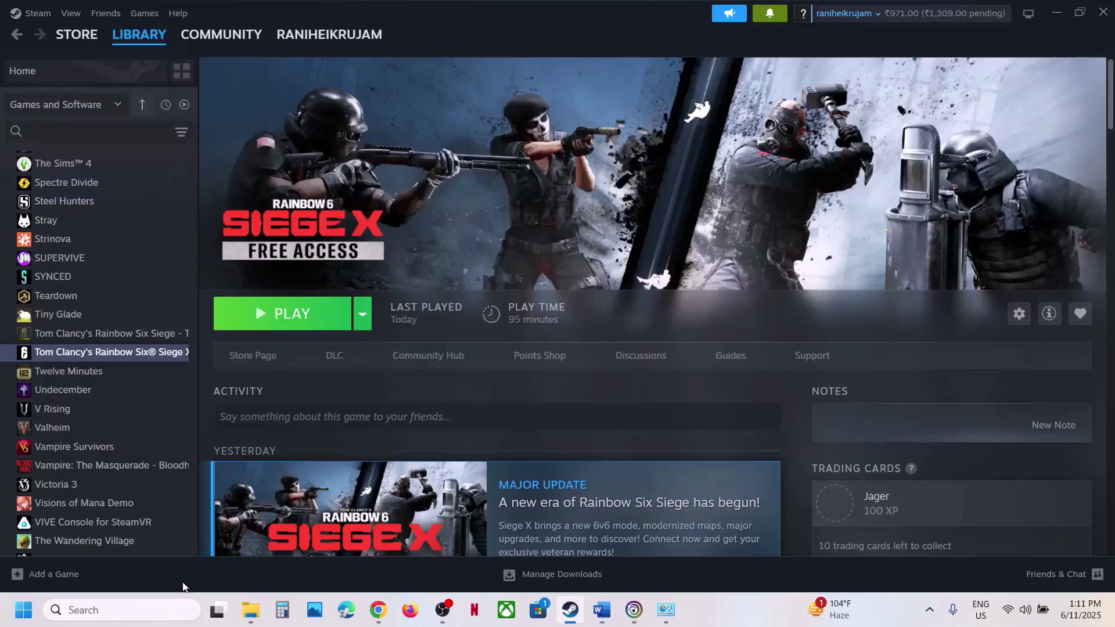
left_click(156, 607)
type("steam")
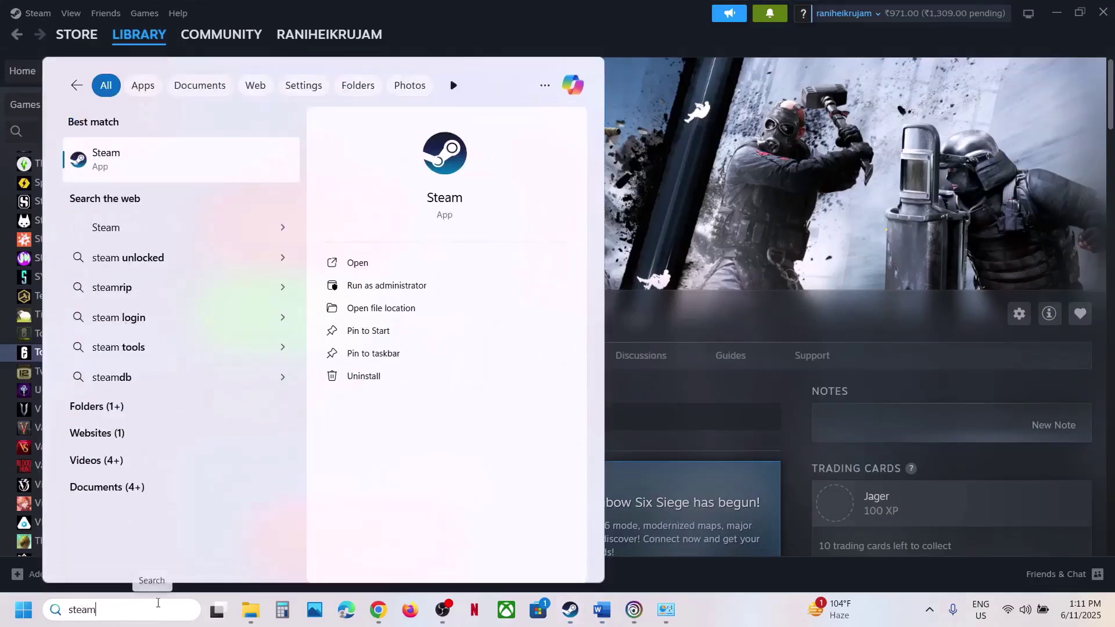
right_click(129, 169)
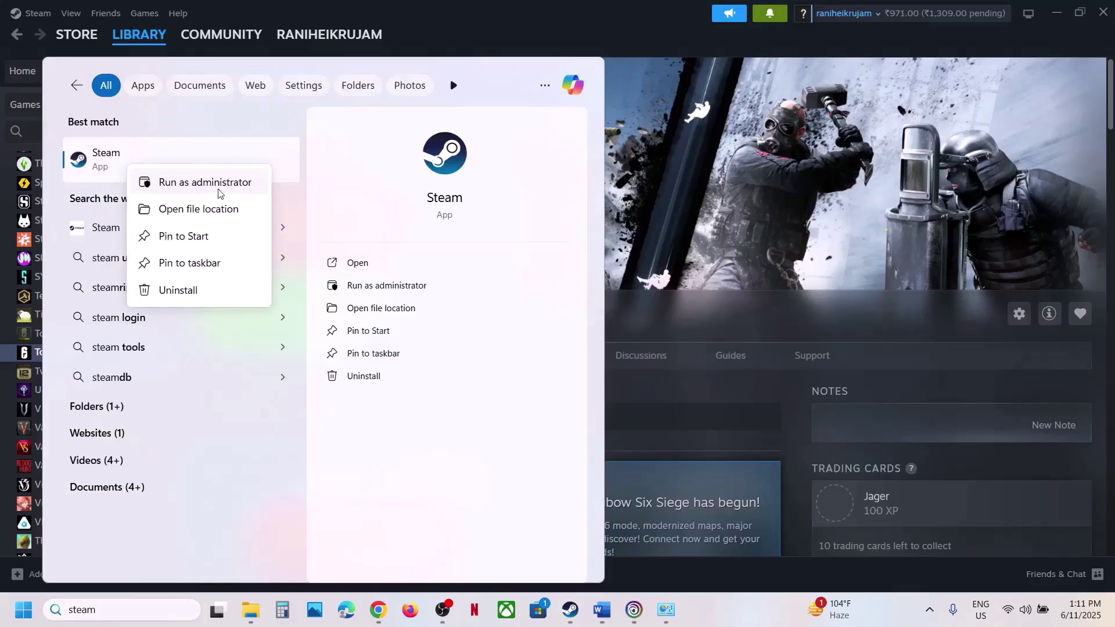
left_click(220, 185)
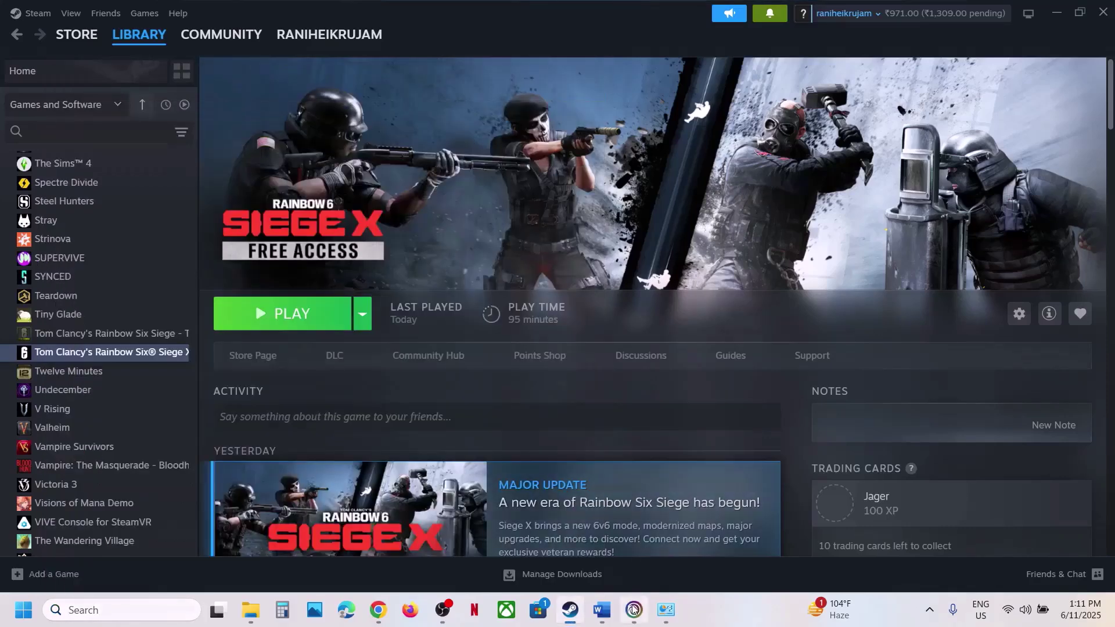
- Locate Ubisoft Connect's Run as administrator option via an 'ubi' search without launching, then return to the guide
left_click(633, 608)
left_click(62, 124)
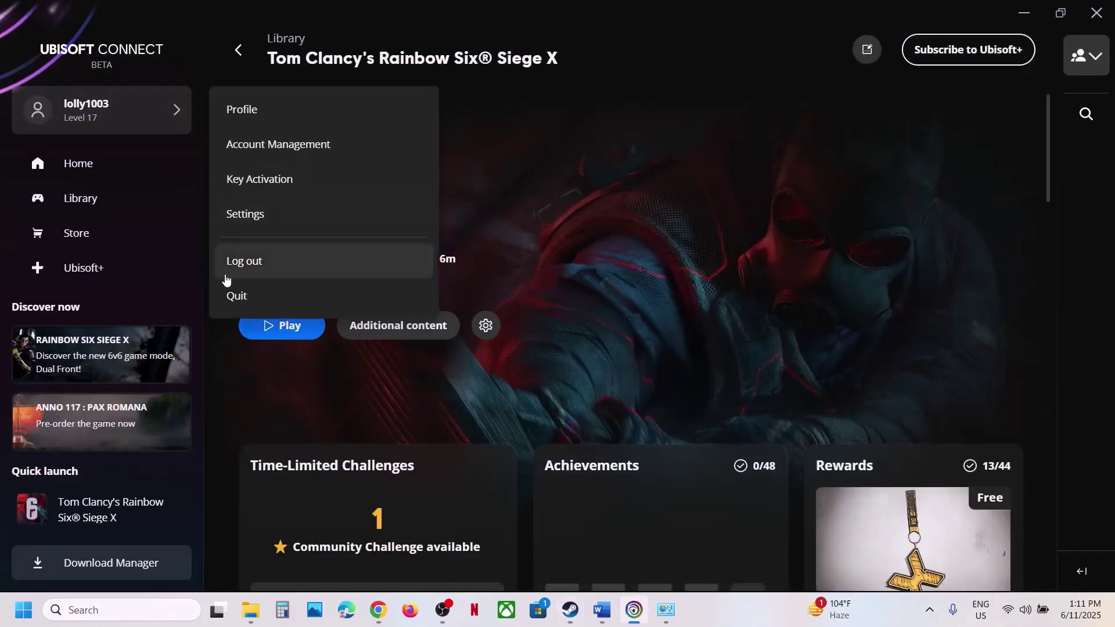
left_click(98, 610)
type("ubi")
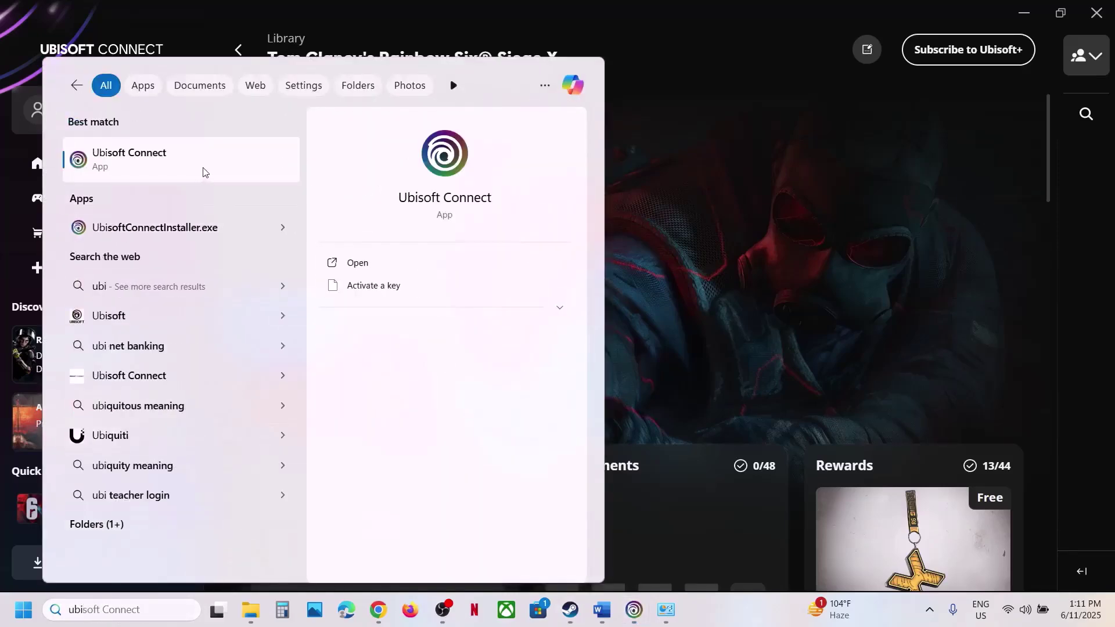
right_click(202, 172)
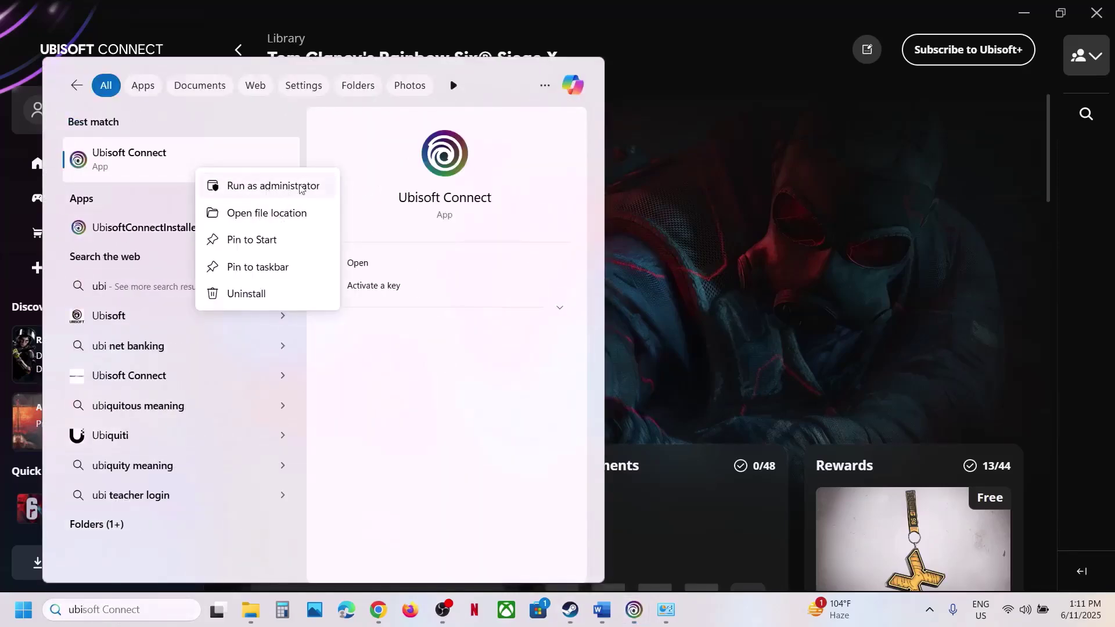
key("Escape")
left_click(601, 610)
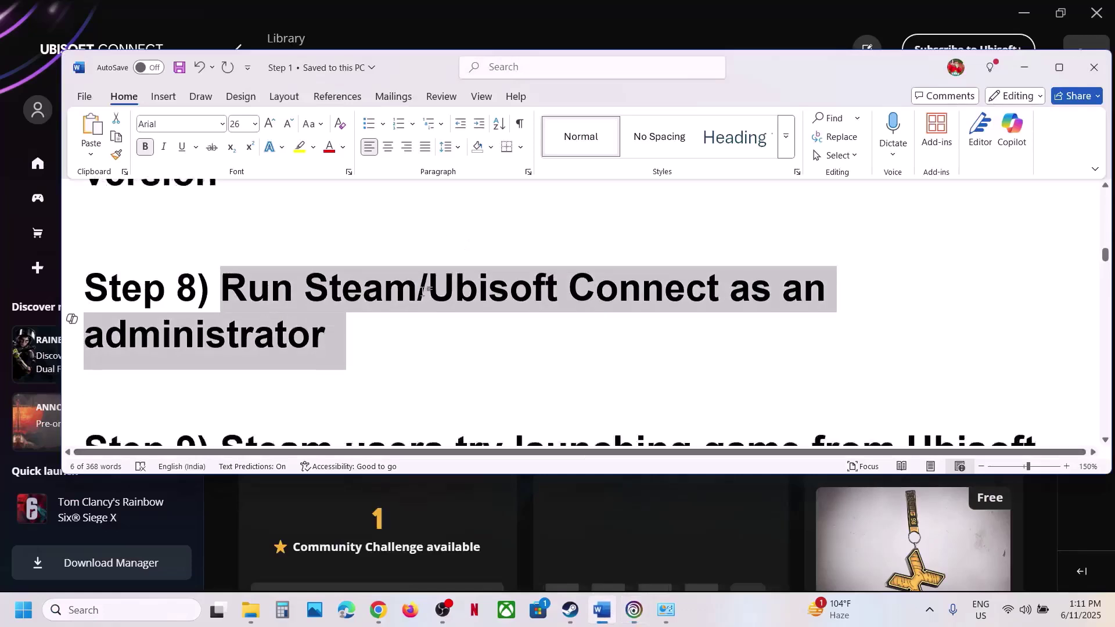
- Select Step 9, open the STEAM-tagged Siege X card in Ubisoft Connect's Library, then minimize the launcher
scroll(422, 290, "down", 3)
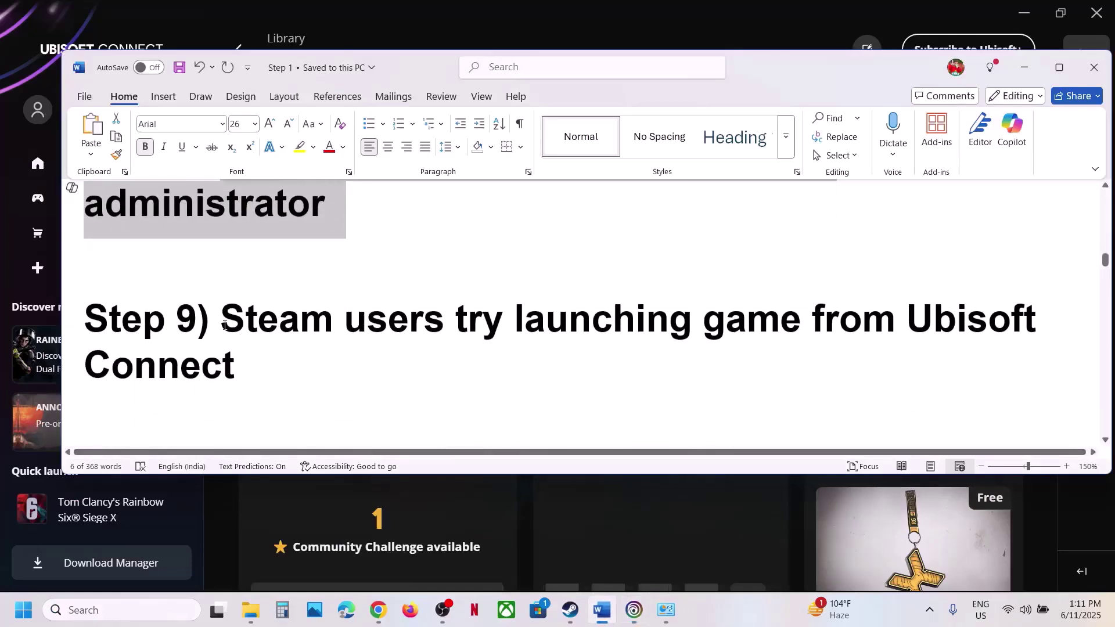
left_click_drag(224, 325, 709, 361)
left_click(634, 609)
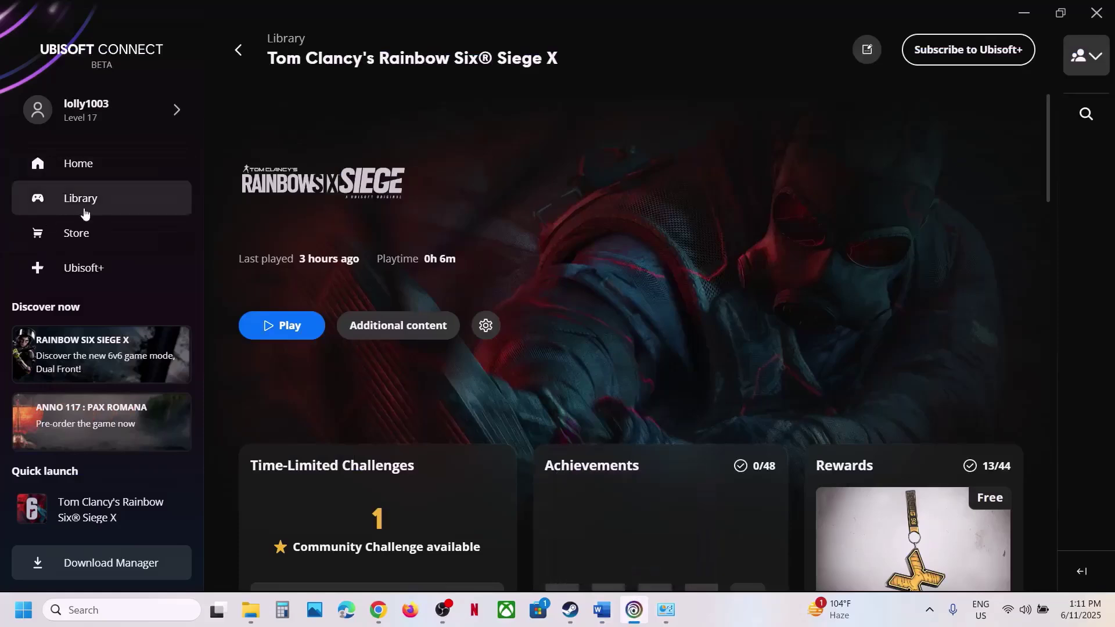
left_click(162, 201)
scroll(674, 340, "down", 1)
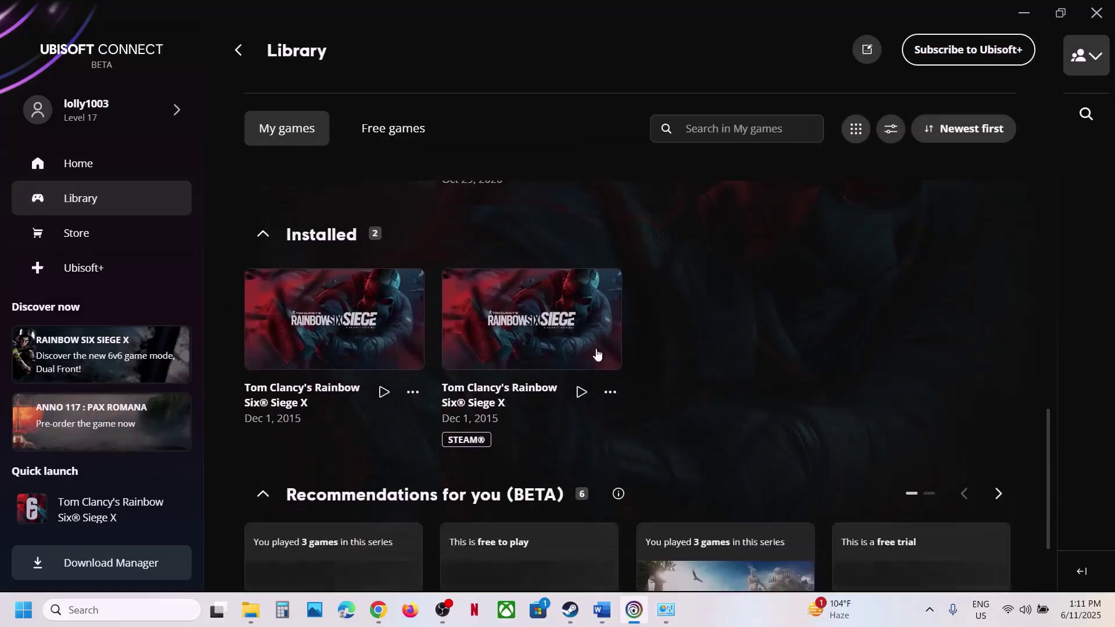
scroll(411, 340, "up", 1)
scroll(413, 335, "down", 2)
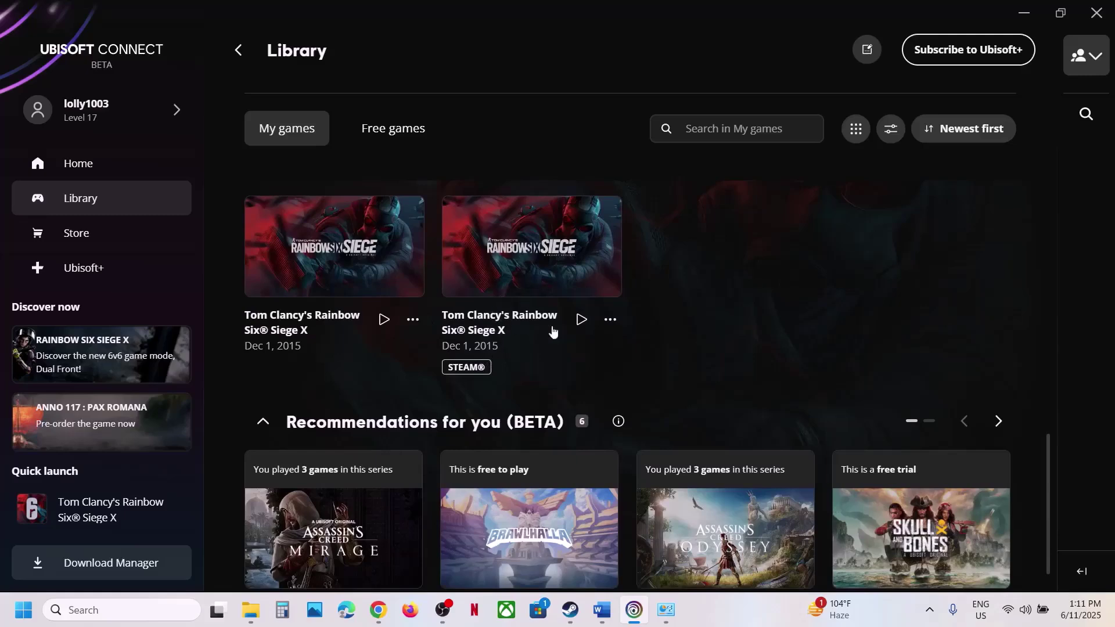
left_click(508, 277)
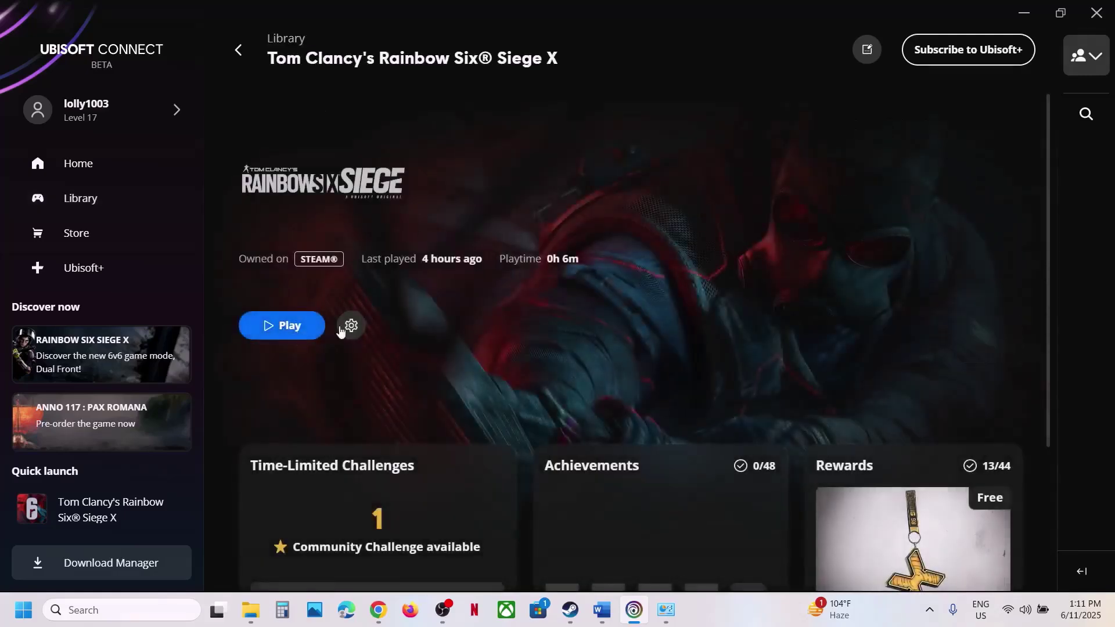
left_click(1024, 13)
- Select the cache path in the guide and open C:\Program Files (x86) in File Explorer
scroll(404, 374, "down", 4)
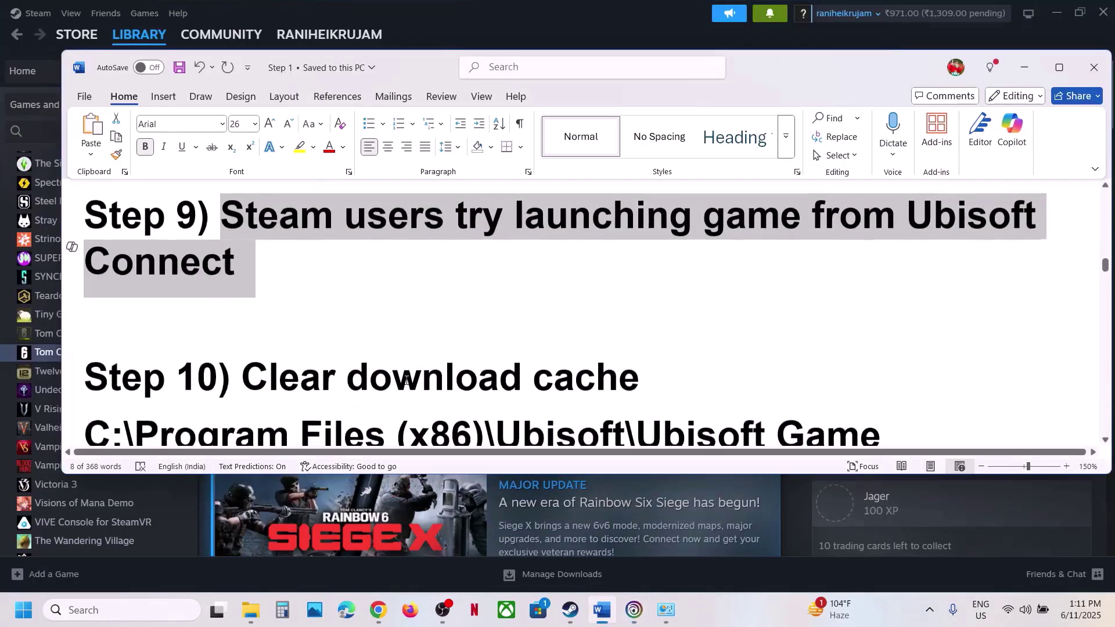
scroll(405, 375, "down", 2)
scroll(378, 349, "up", 1)
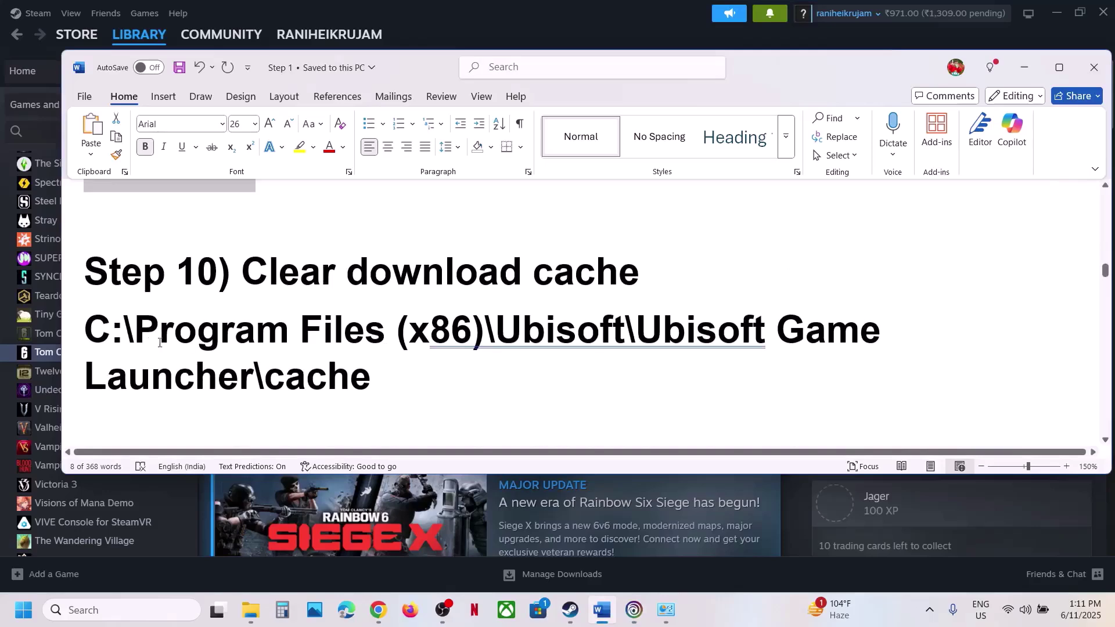
left_click_drag(110, 336, 392, 383)
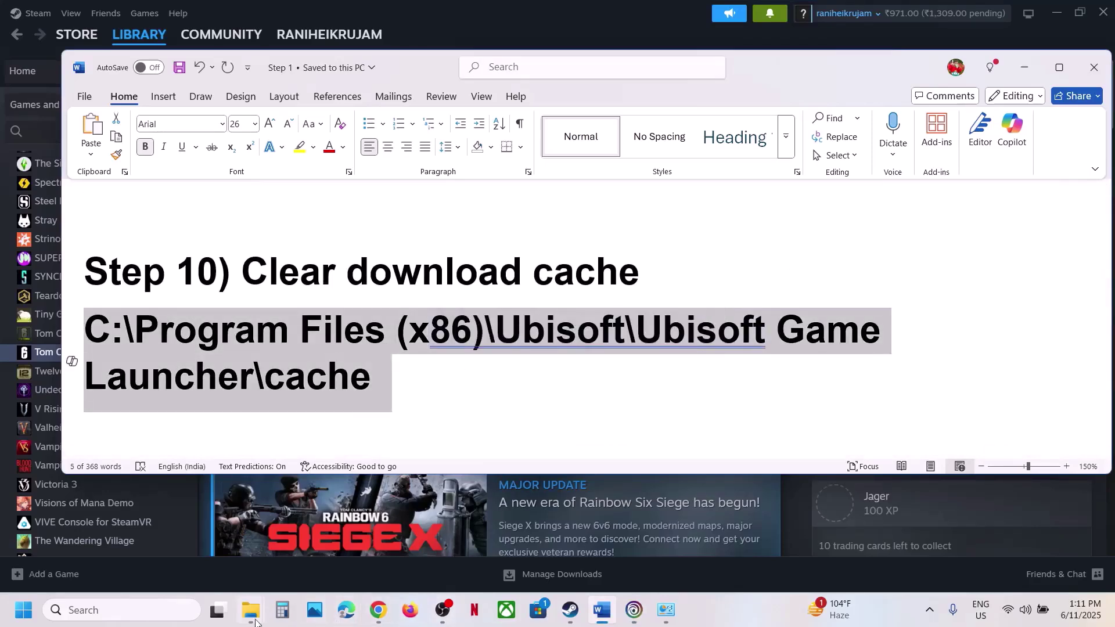
mouse_move(252, 621)
left_click(328, 552)
left_click(81, 343)
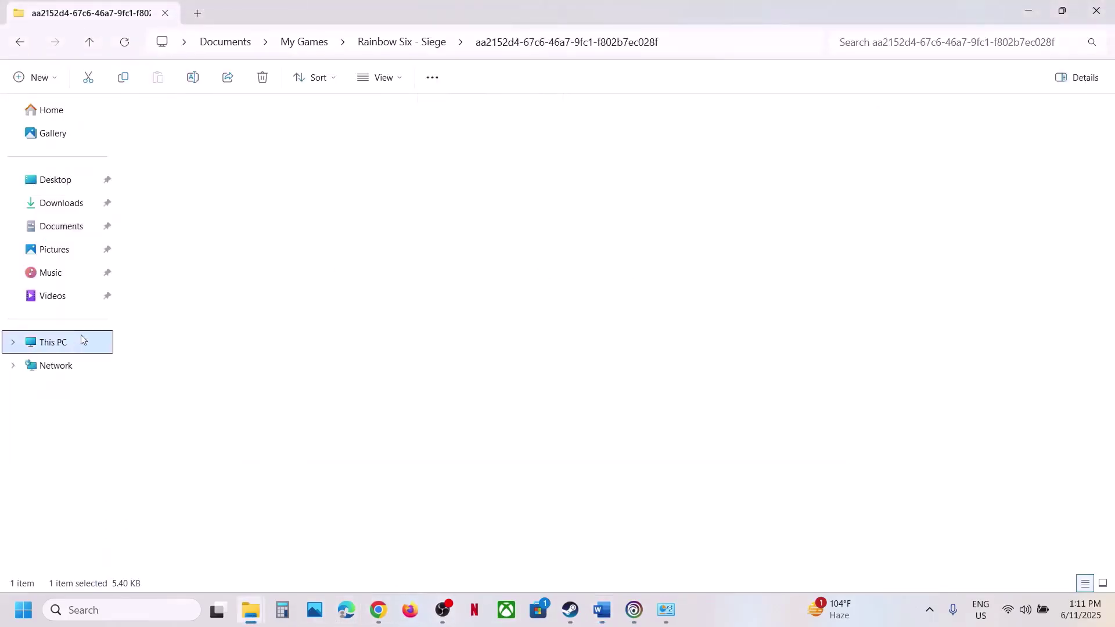
double_click(193, 139)
double_click(187, 320)
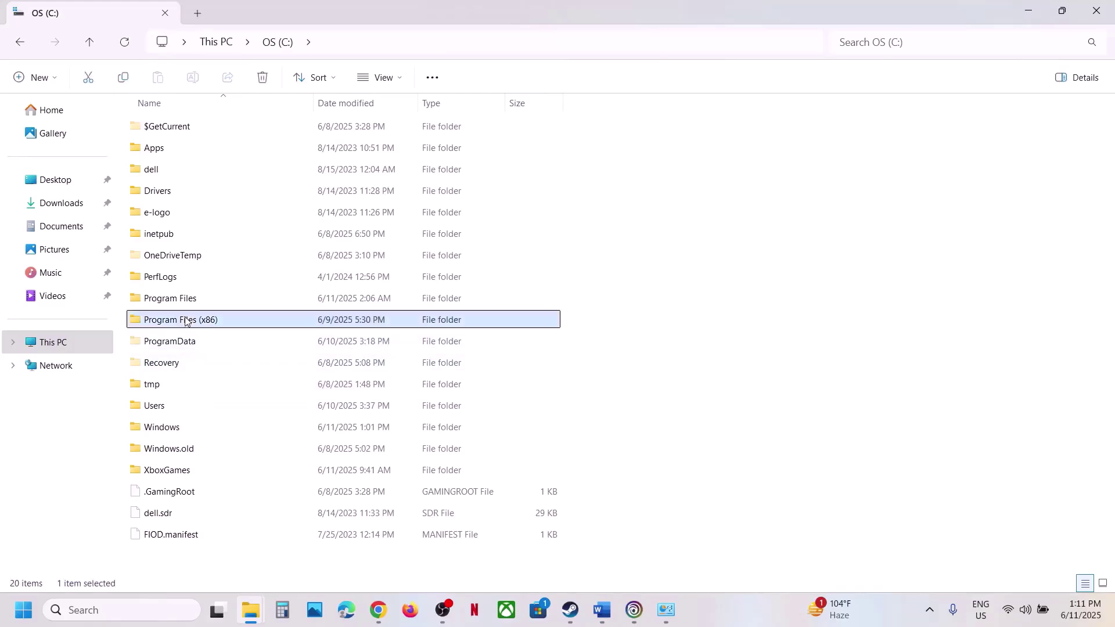
- Go into Ubisoft > Ubisoft Game Launcher and bring up actions for the cache folder
key("alt+Tab")
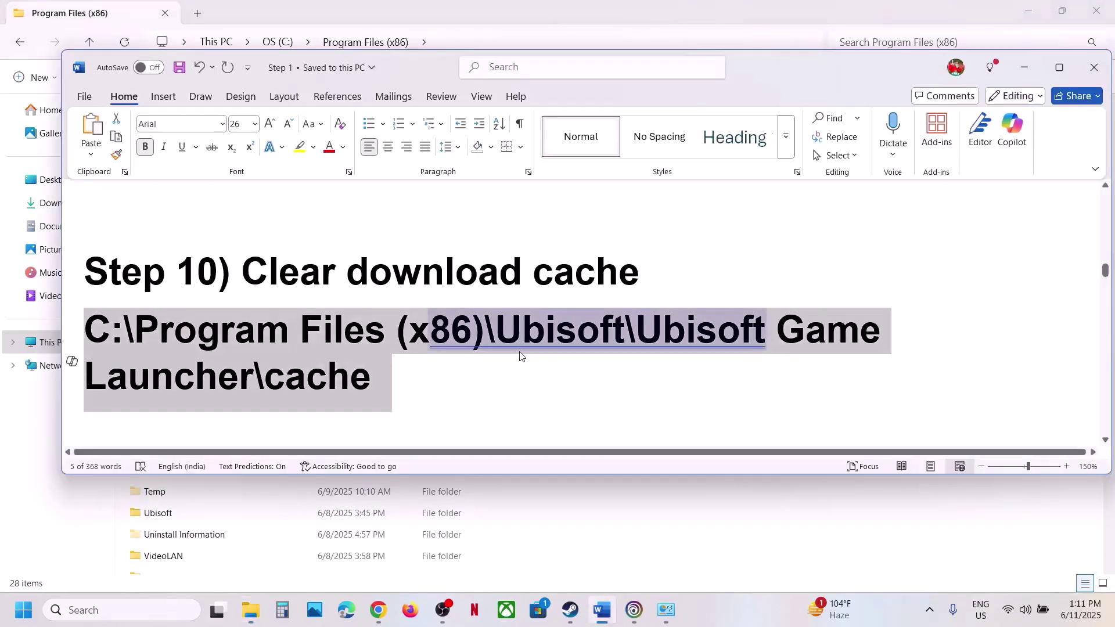
key("alt+Tab")
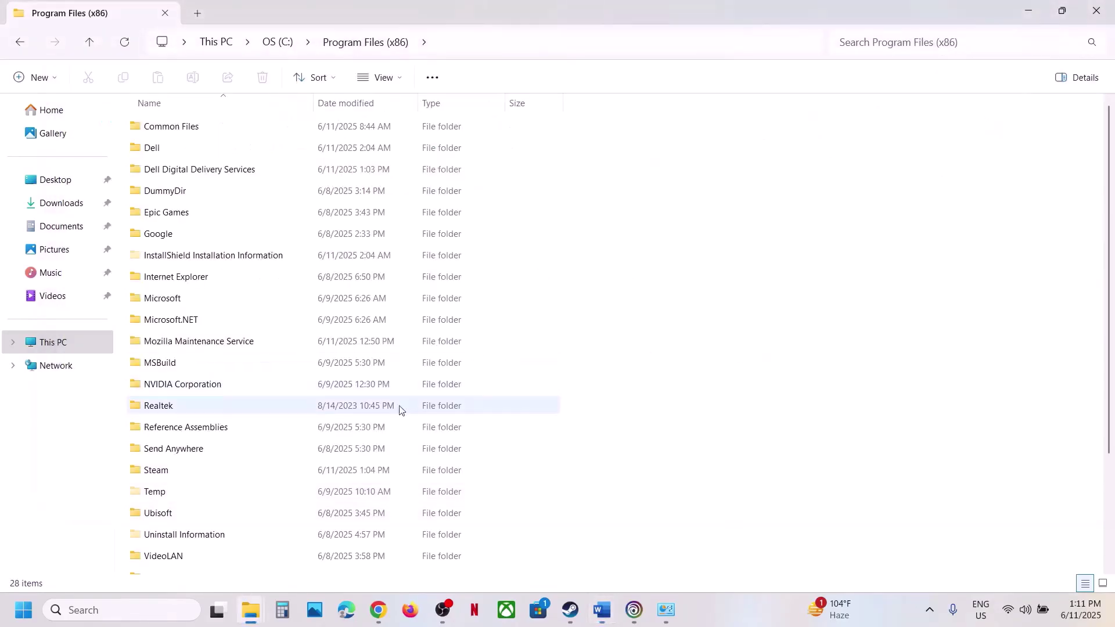
scroll(398, 405, "down", 2)
double_click(183, 398)
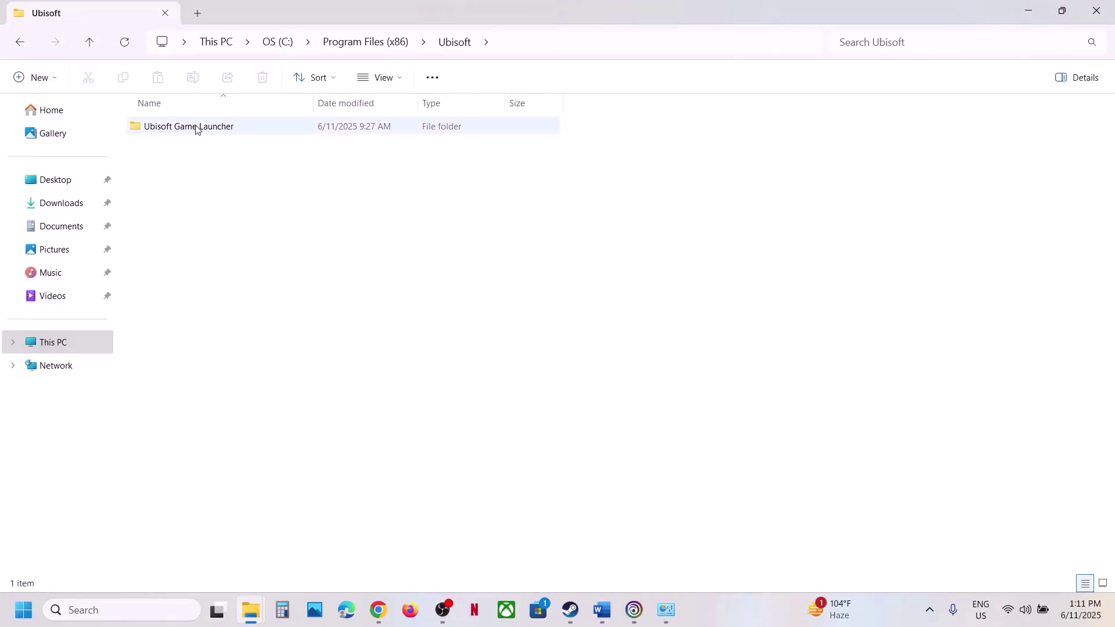
double_click(195, 127)
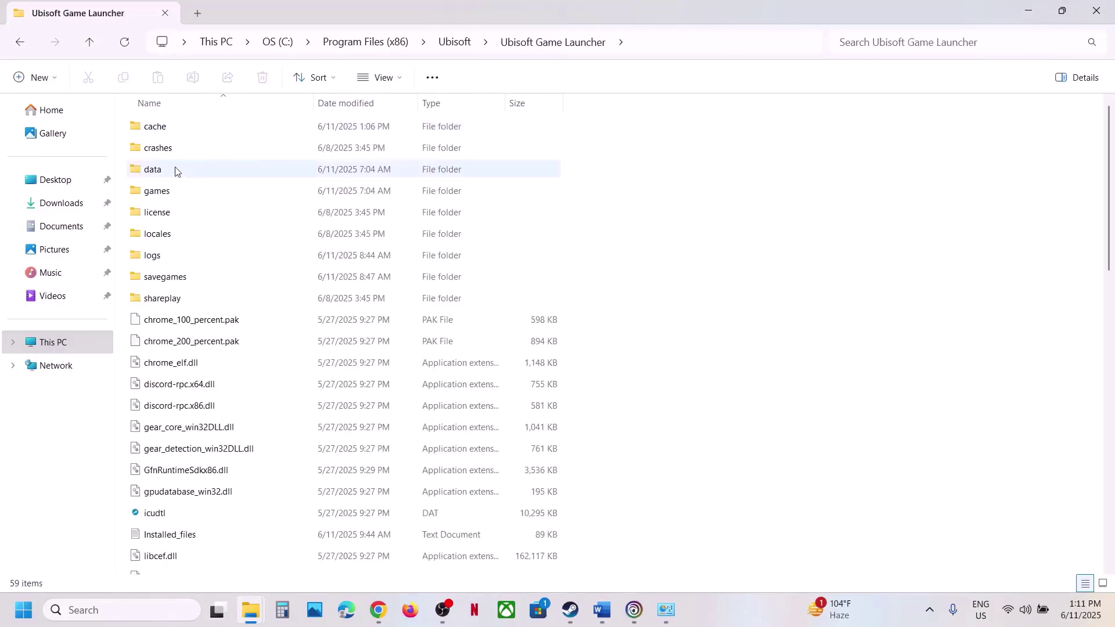
left_click(162, 131)
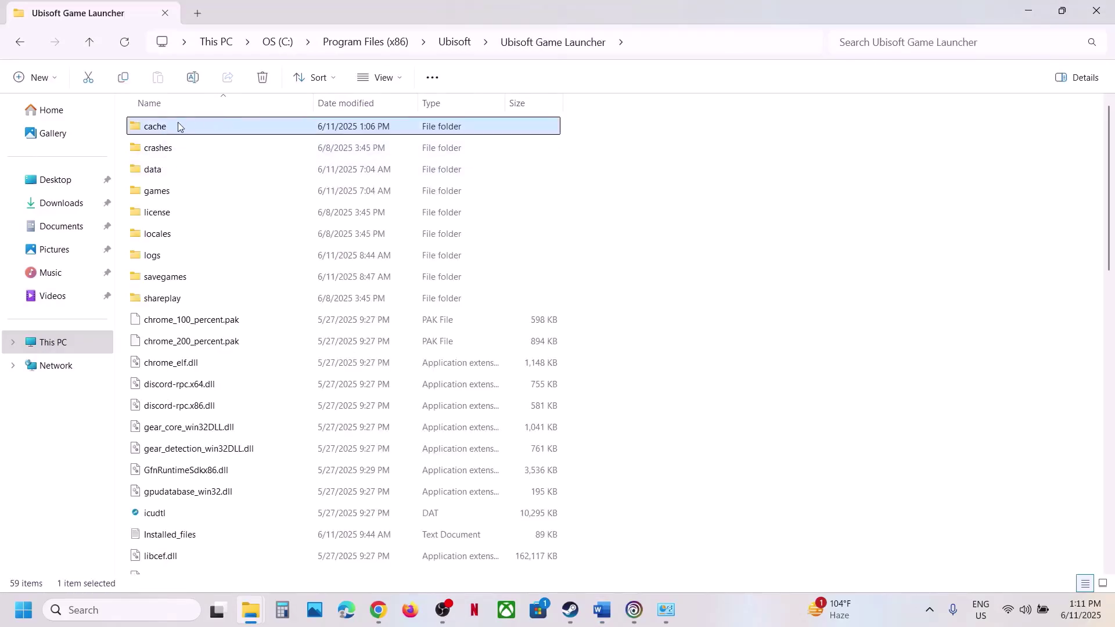
key("alt+Tab")
key("alt+Tab")
right_click(204, 131)
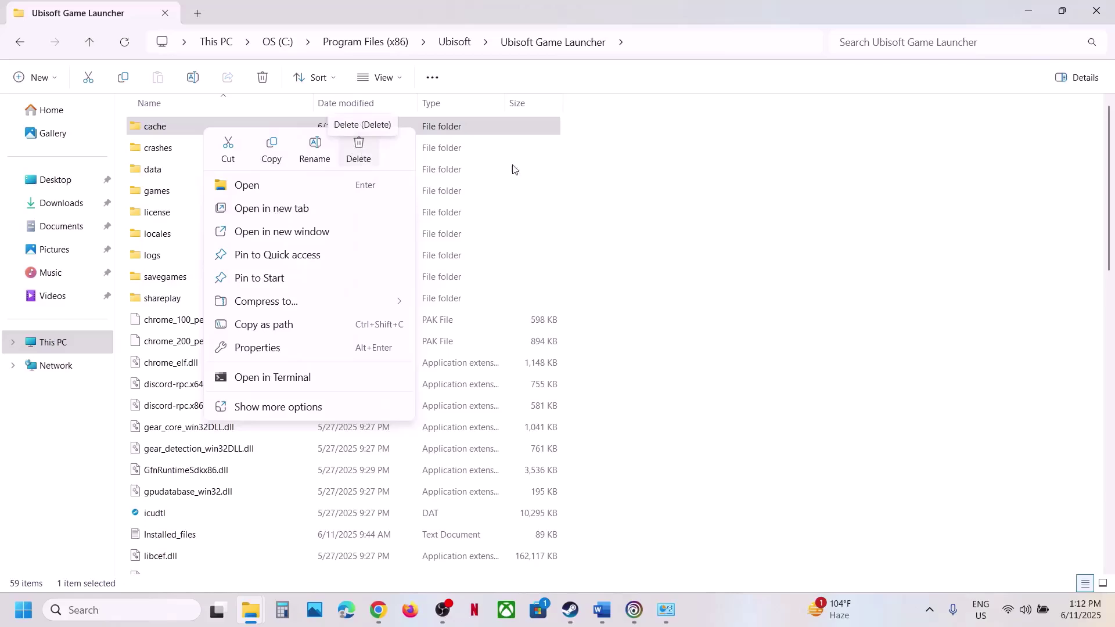
- Select the Step 11 instruction text in the Word guide
left_click(602, 610)
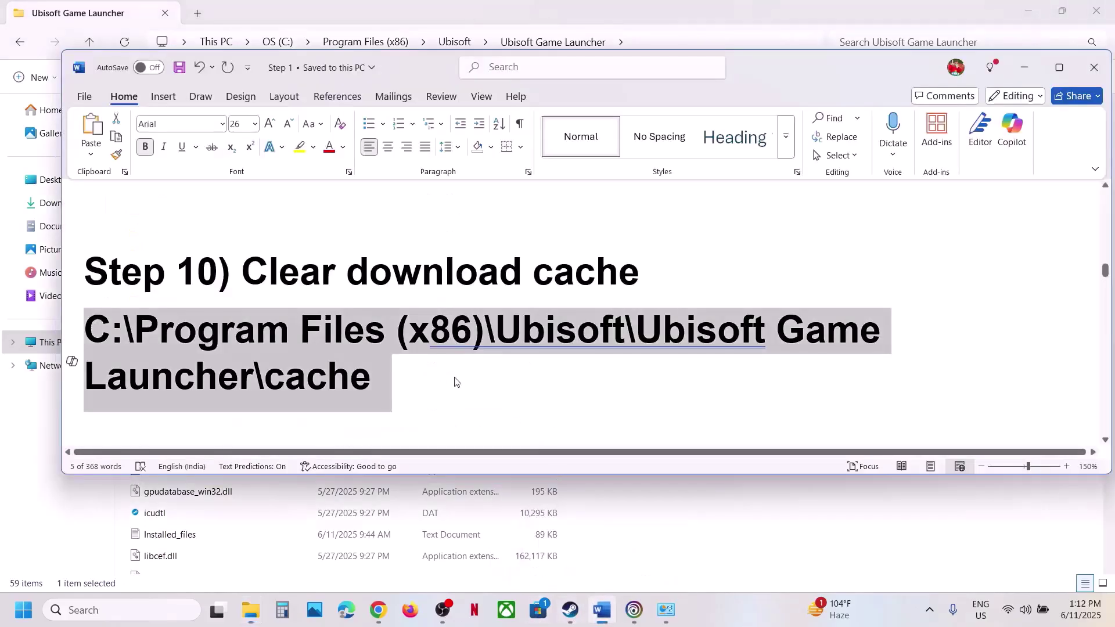
scroll(447, 378, "down", 5)
left_click_drag(275, 300, 505, 331)
- Browse Siege X's local files from Steam and scroll the install folder down to RainbowSix
left_click(570, 610)
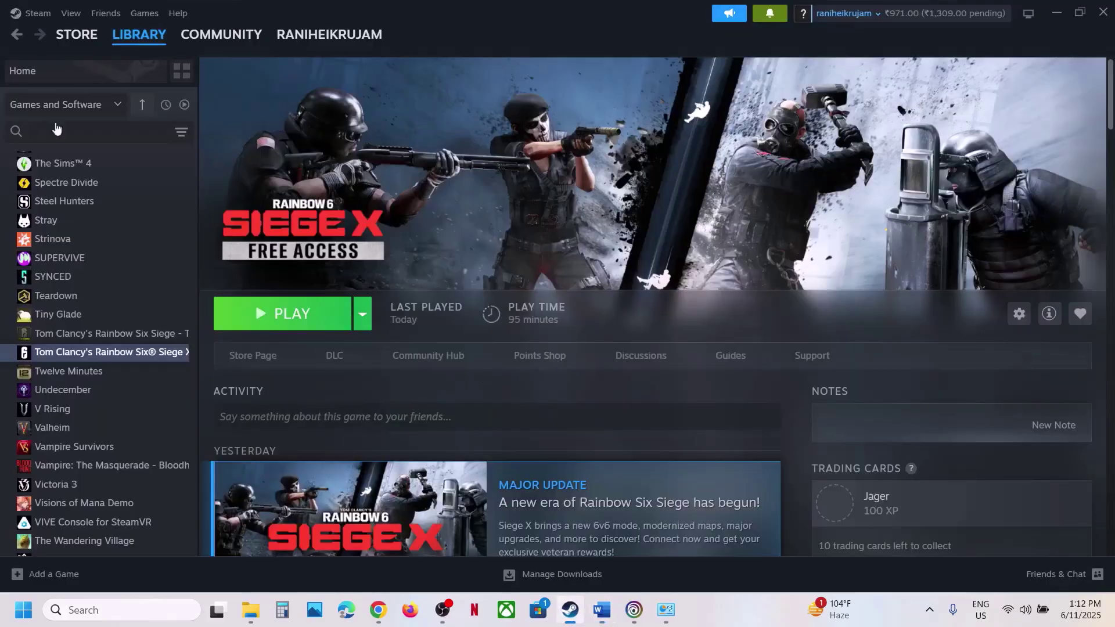
right_click(68, 353)
mouse_move(122, 437)
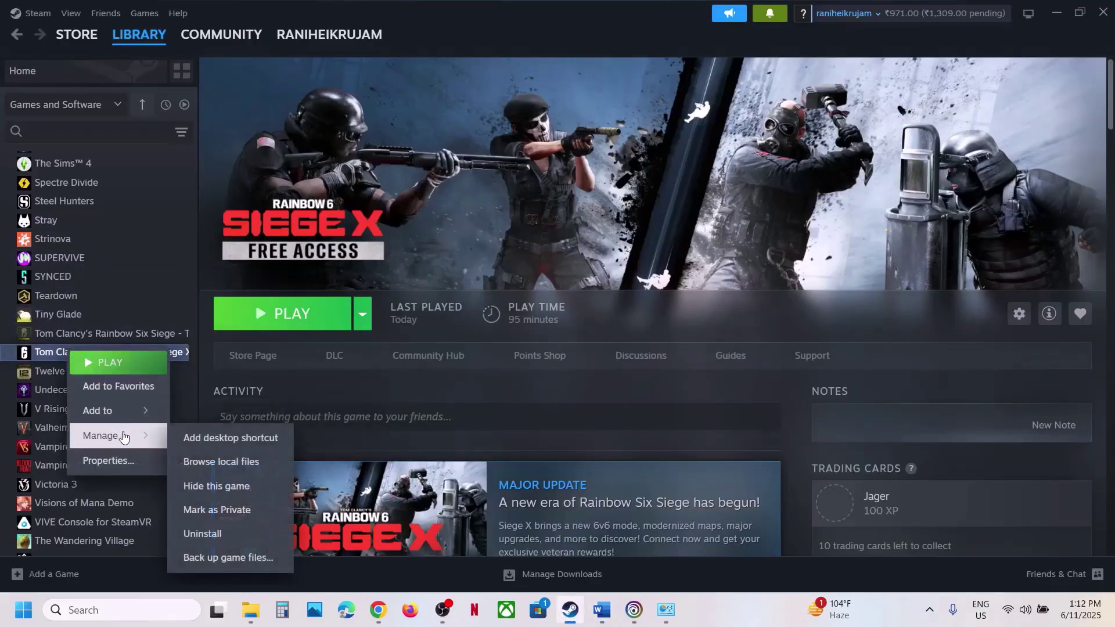
left_click(241, 462)
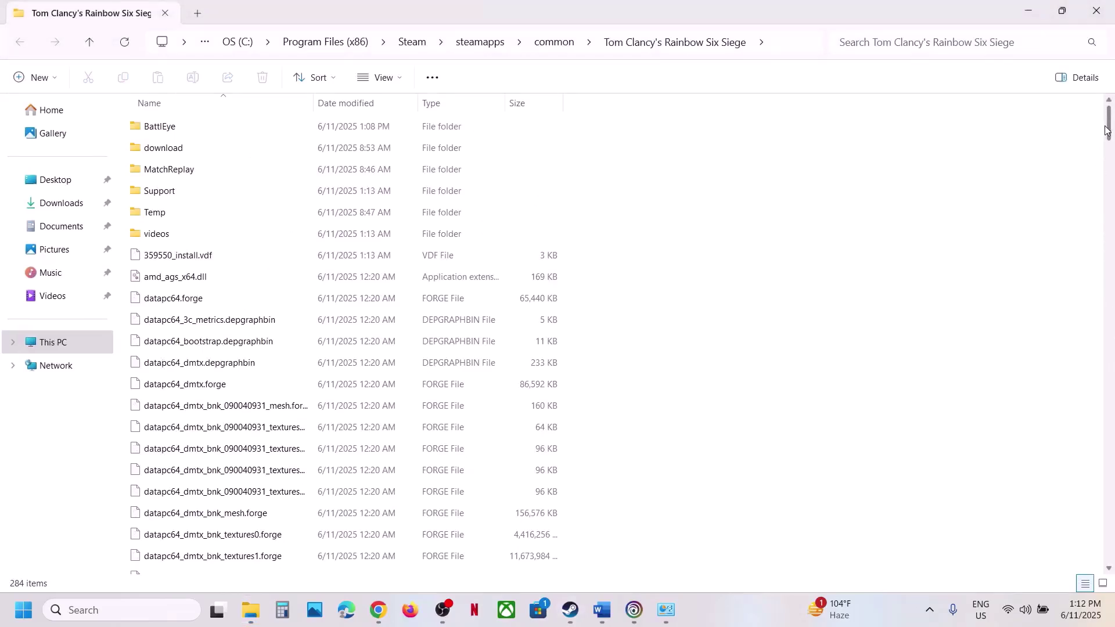
left_click_drag(1107, 131, 1107, 555)
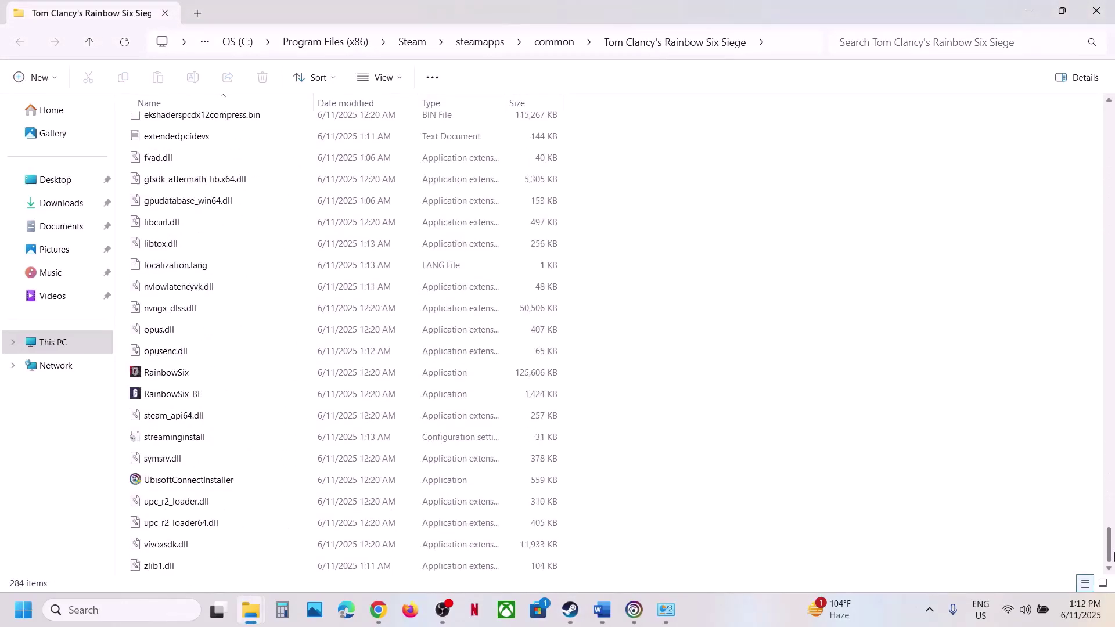
- Apply the run-as-administrator compatibility setting in RainbowSix.exe's Properties
left_click(163, 374)
right_click(167, 376)
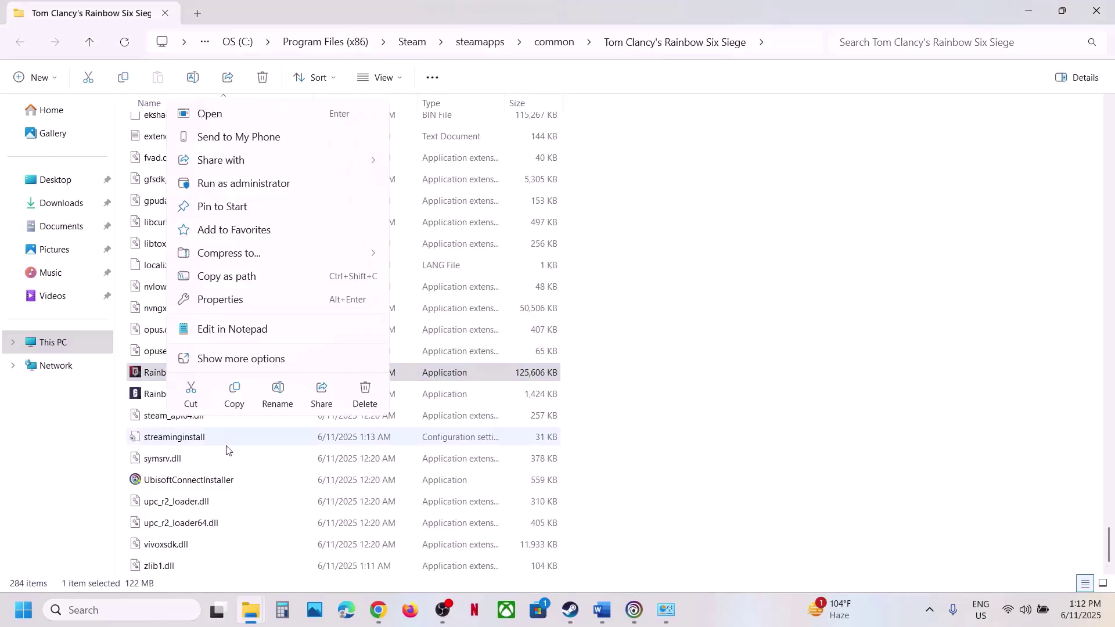
left_click(226, 297)
left_click(310, 230)
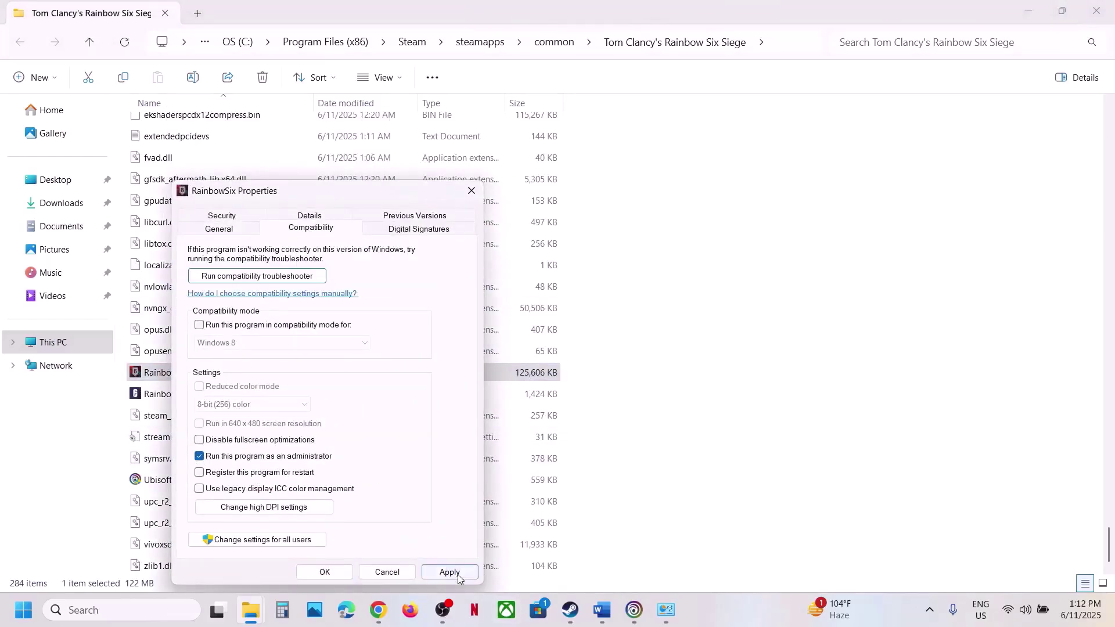
left_click(459, 576)
left_click(325, 572)
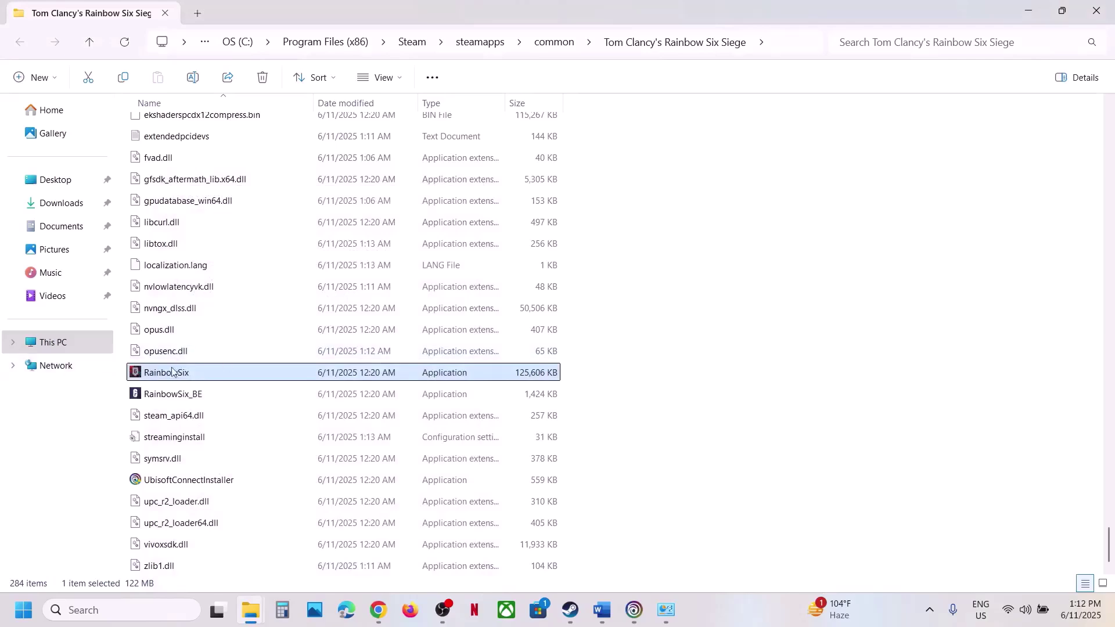
- Enable compatibility mode for RainbowSix.exe set to Windows 7 and apply it
right_click(187, 376)
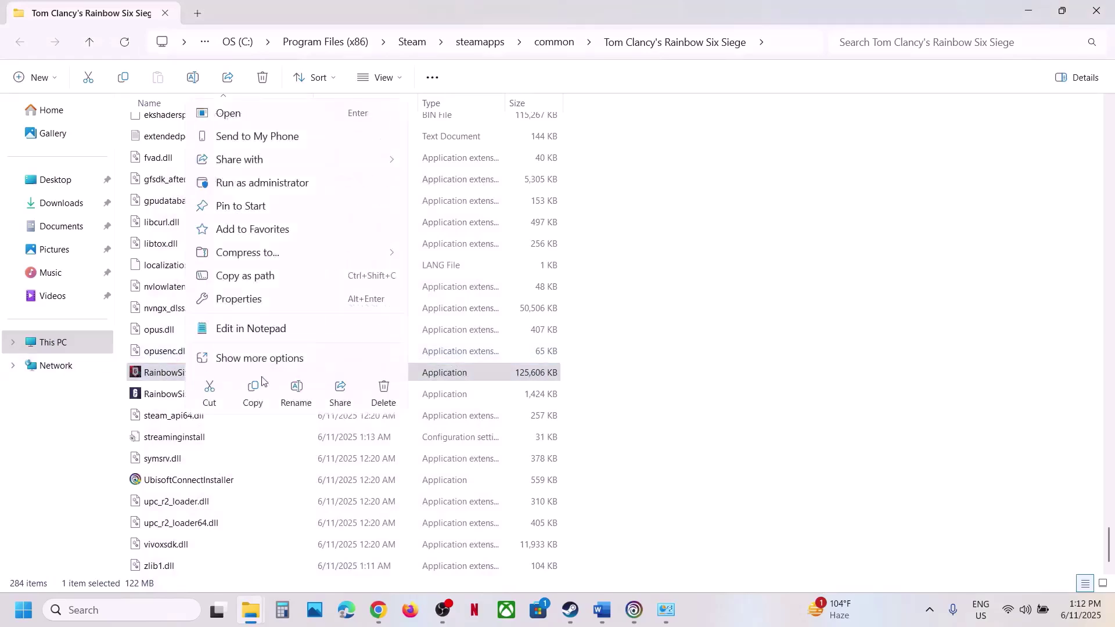
left_click(239, 299)
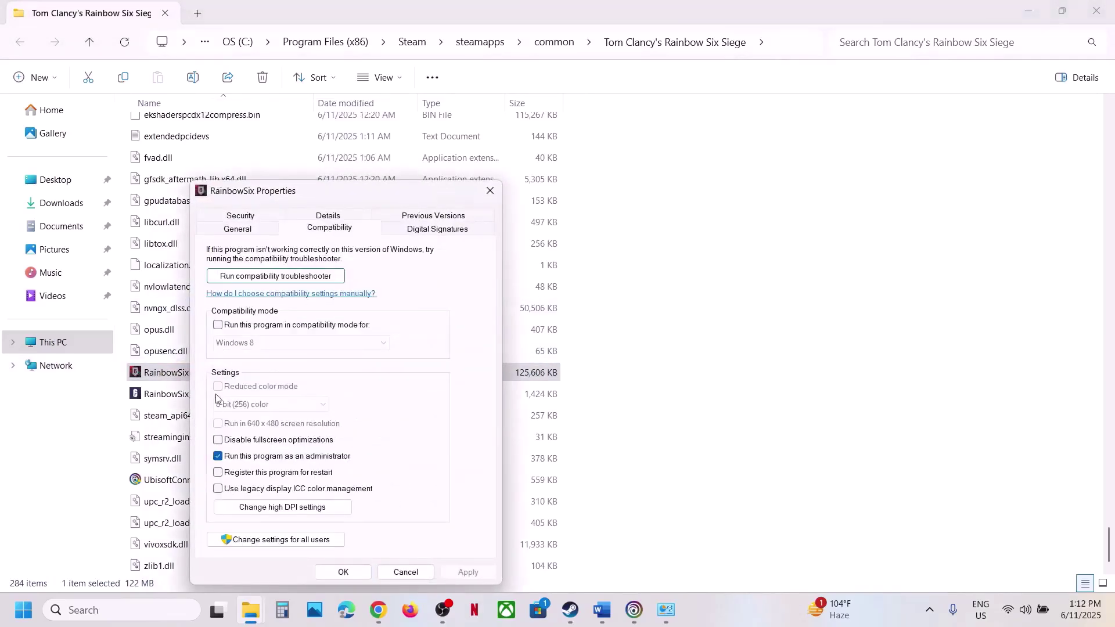
left_click(218, 325)
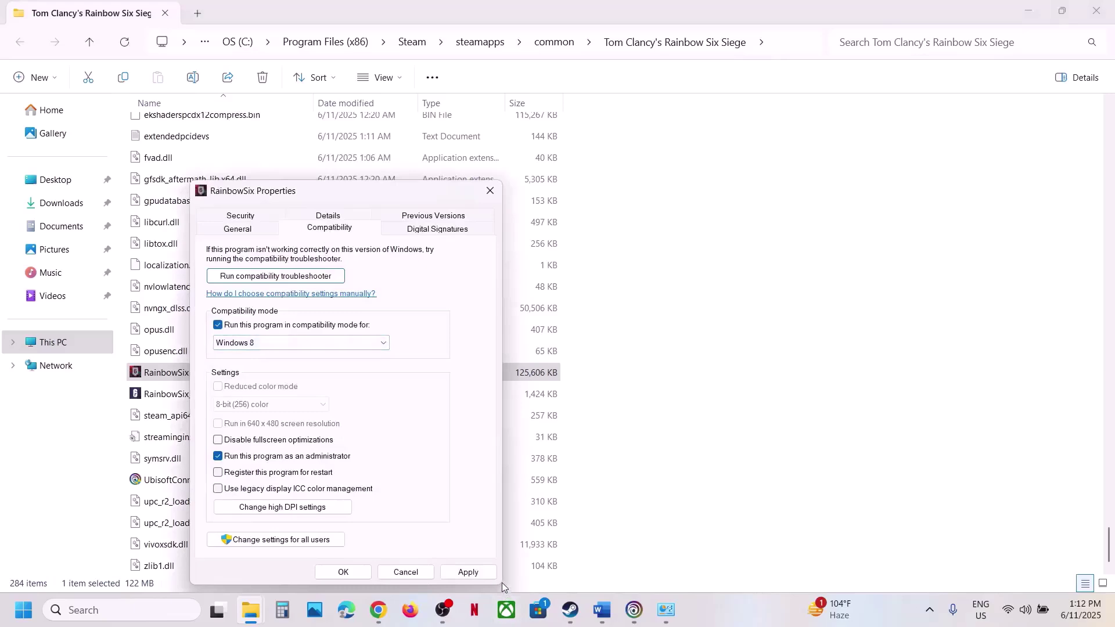
left_click(342, 572)
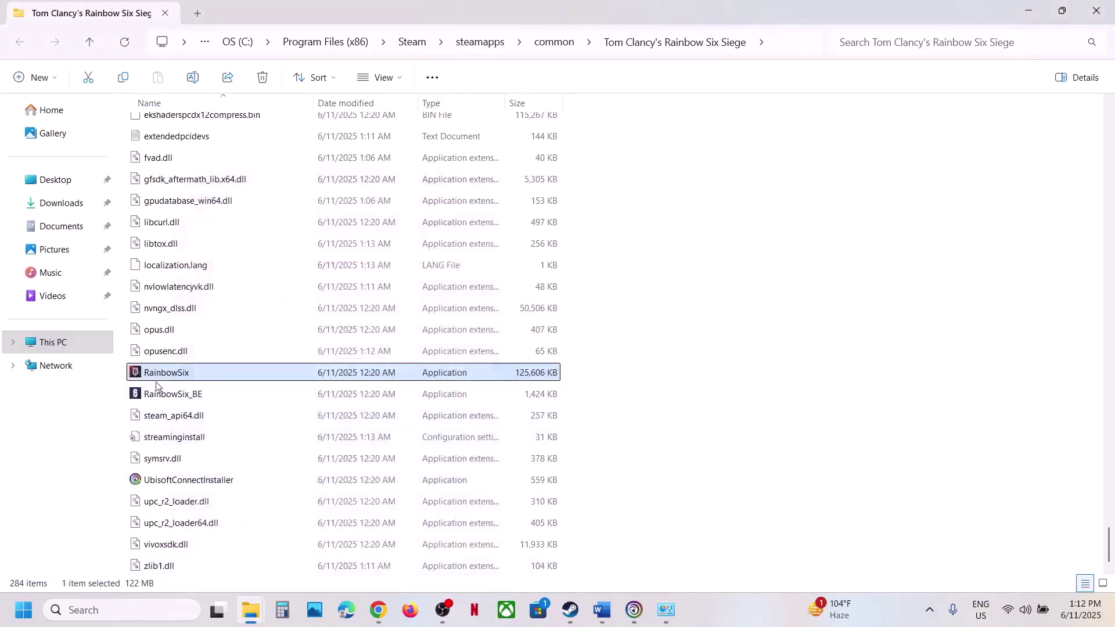
right_click(193, 374)
left_click(243, 296)
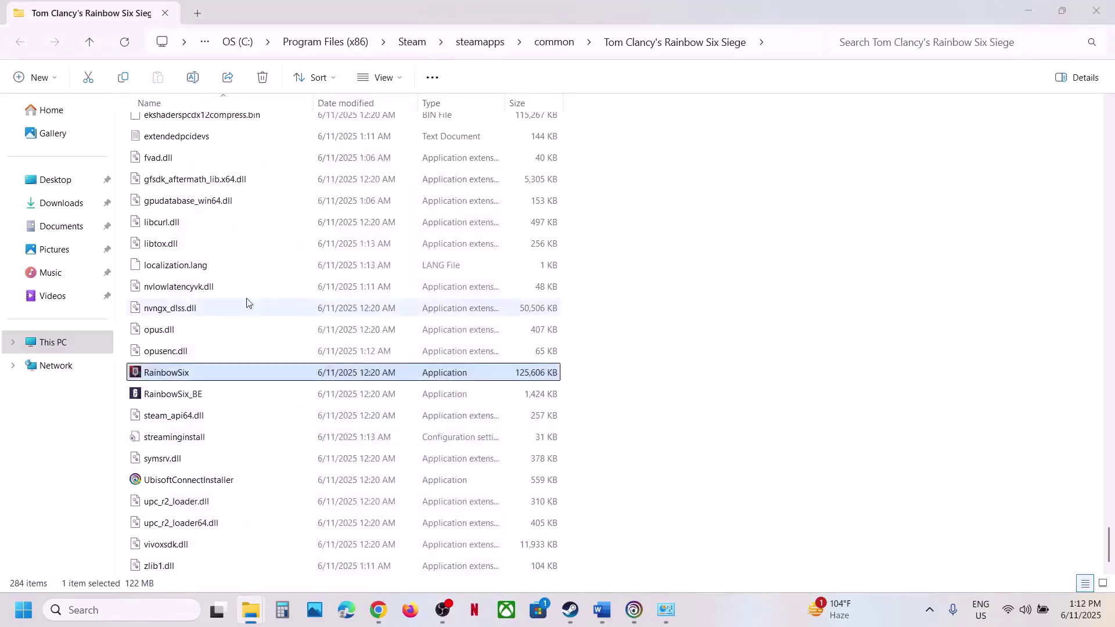
left_click(323, 232)
left_click(308, 343)
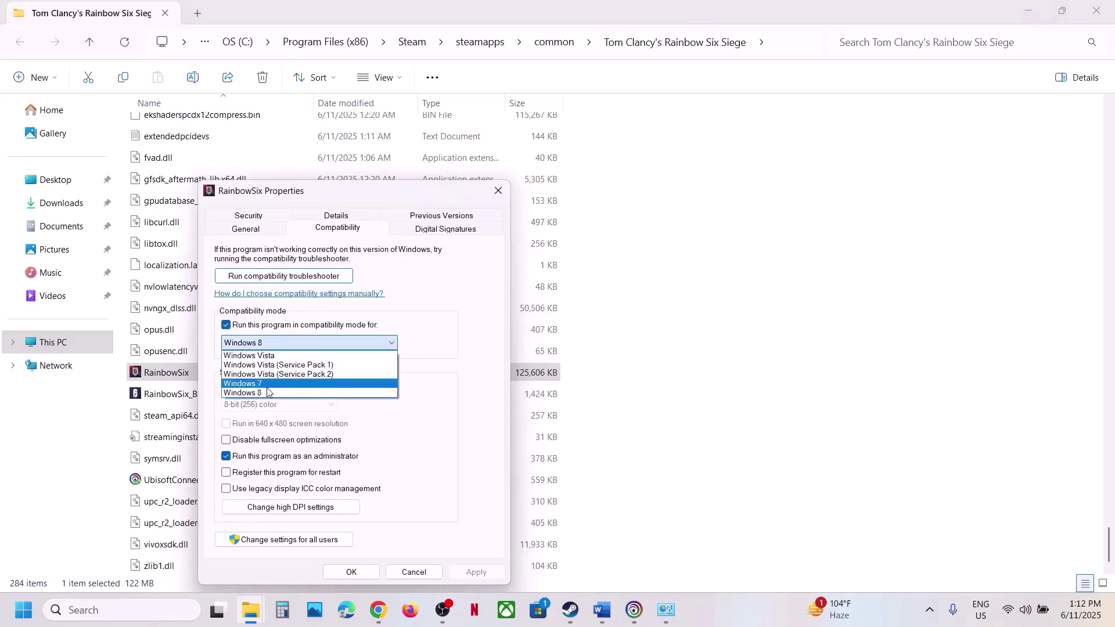
left_click(250, 391)
left_click(475, 572)
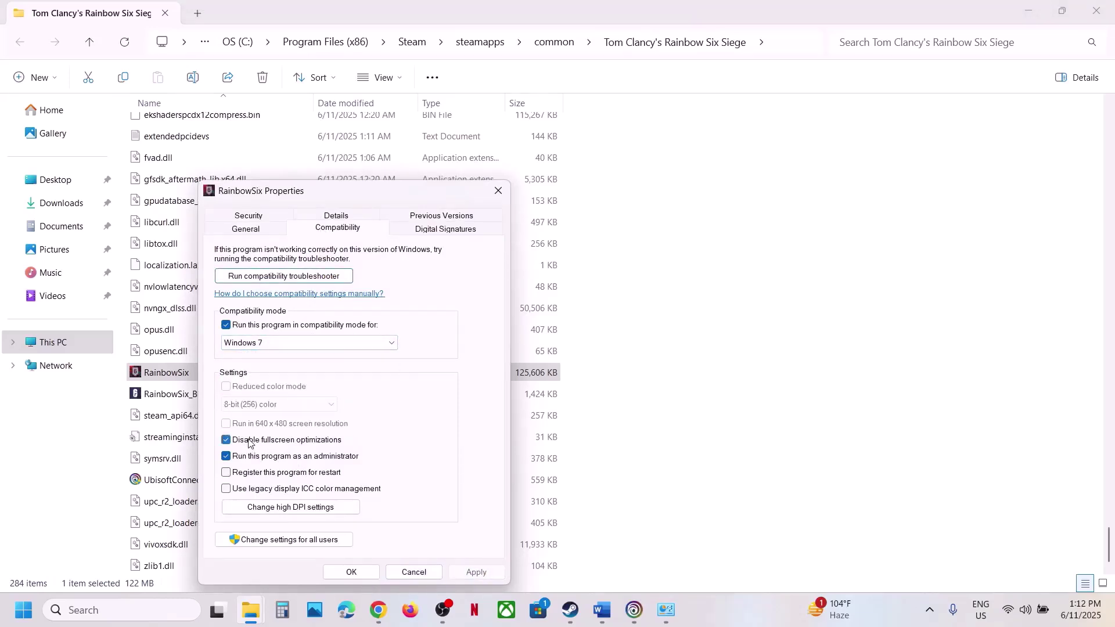
left_click(329, 572)
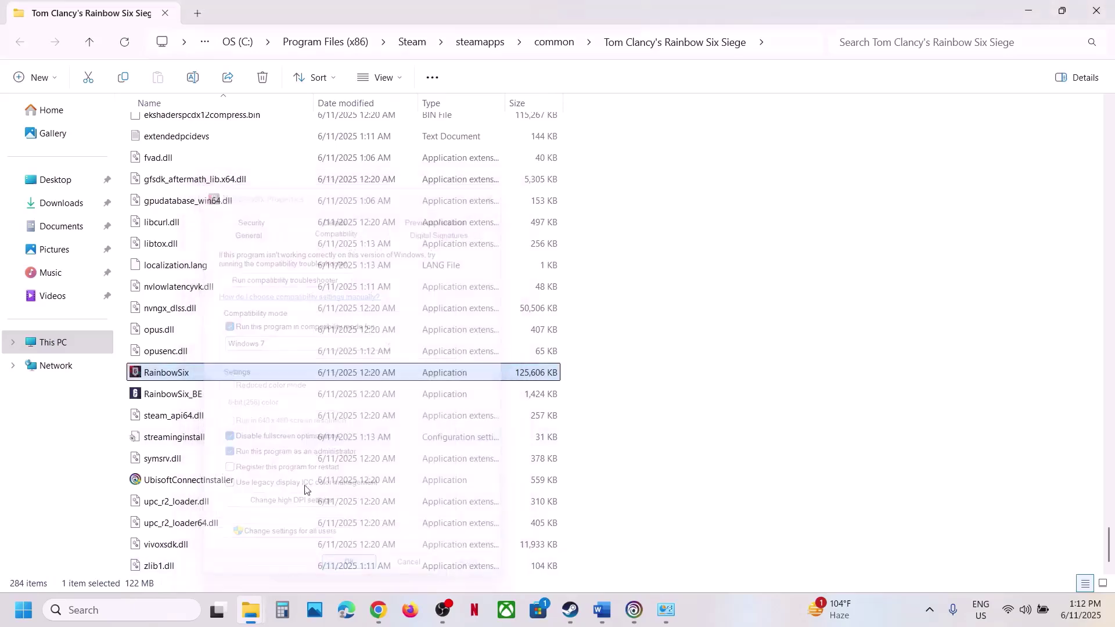
- Turn RainbowSix.exe's compatibility mode back off and apply the cleared settings
right_click(166, 377)
left_click(226, 312)
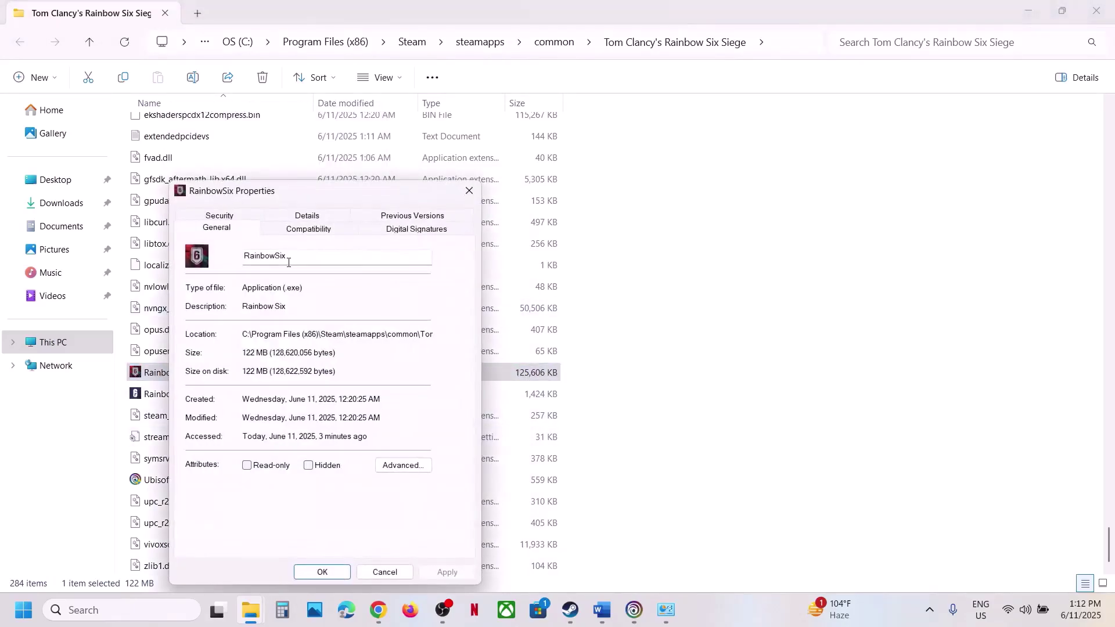
left_click(294, 229)
left_click(198, 326)
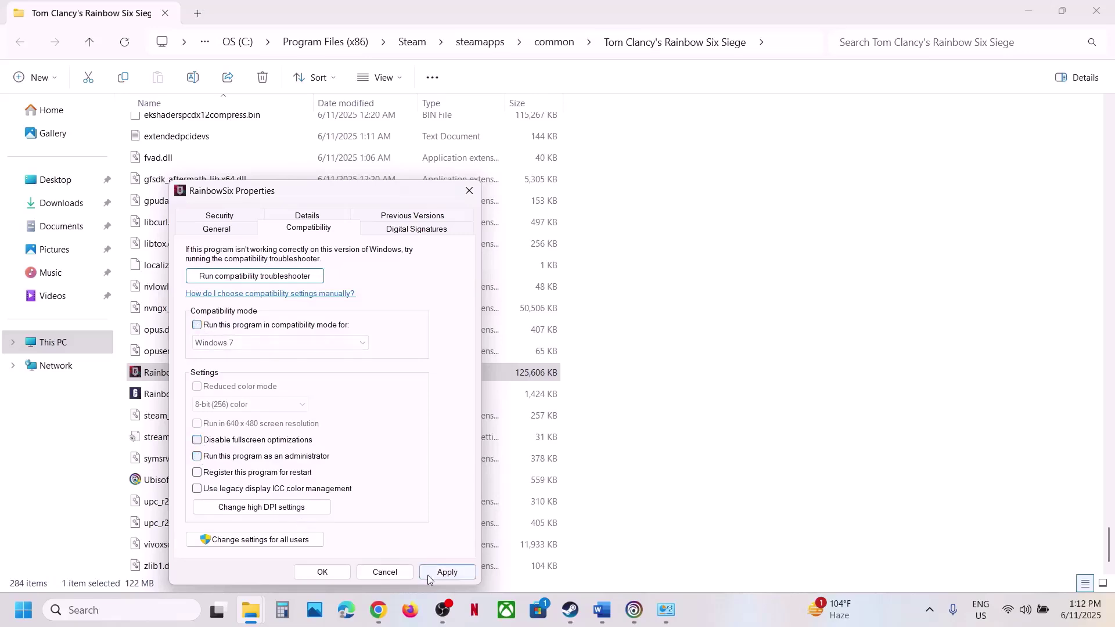
left_click(448, 572)
left_click(344, 575)
- Highlight the Word guide's step about verifying the game files
left_click(603, 610)
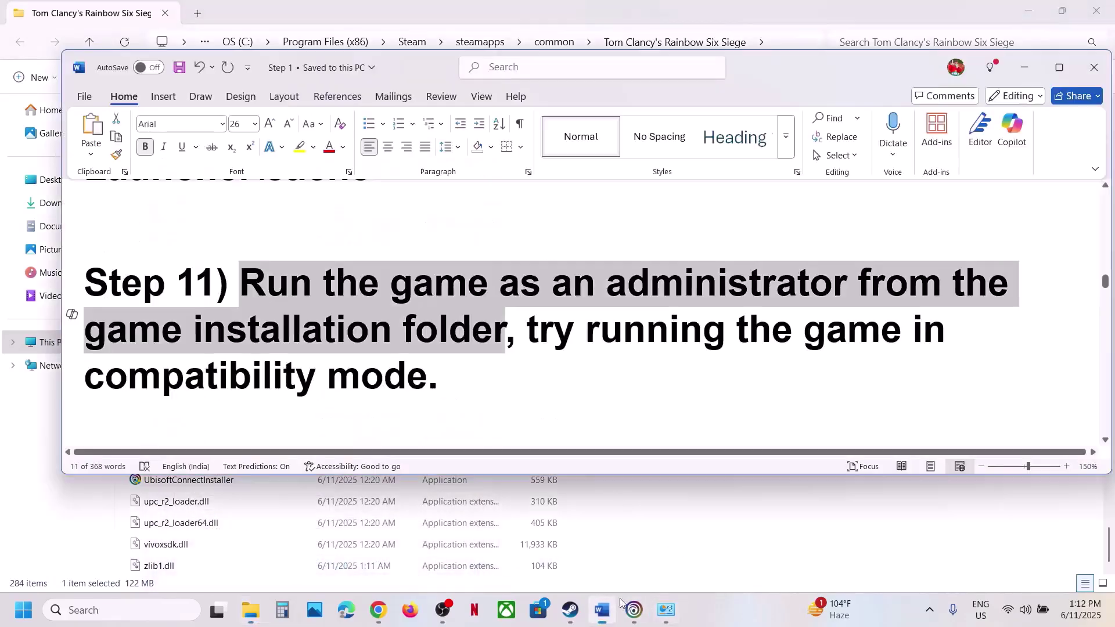
scroll(404, 324, "down", 4)
scroll(327, 337, "up", 2)
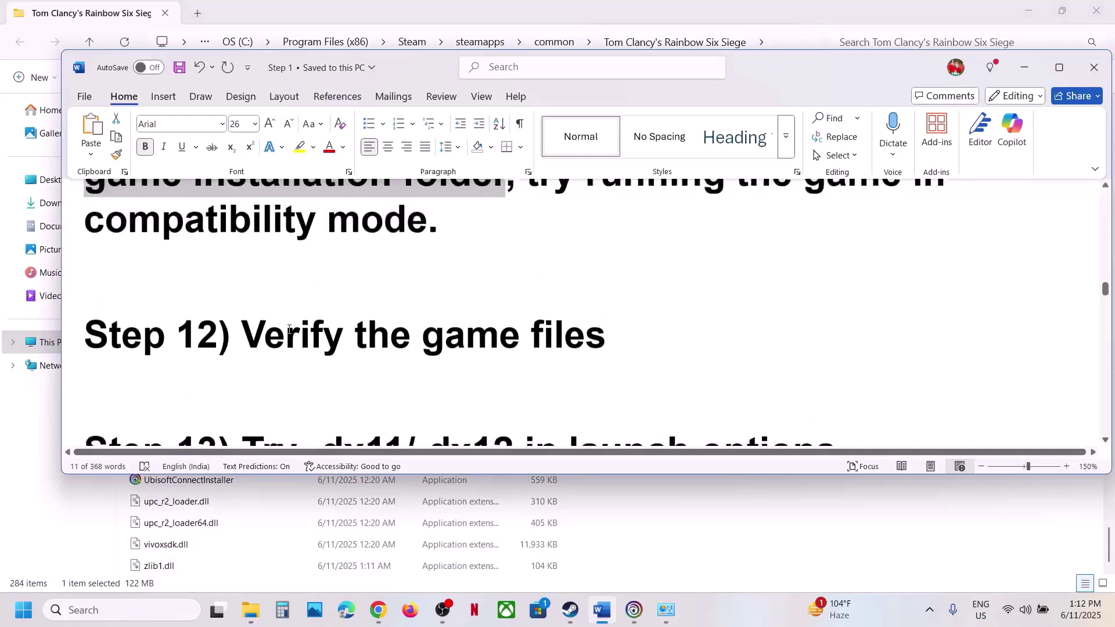
left_click_drag(244, 402, 525, 401)
- View Rainbow Six Siege X's Installed Files properties in Steam, then close them
key("alt+Tab")
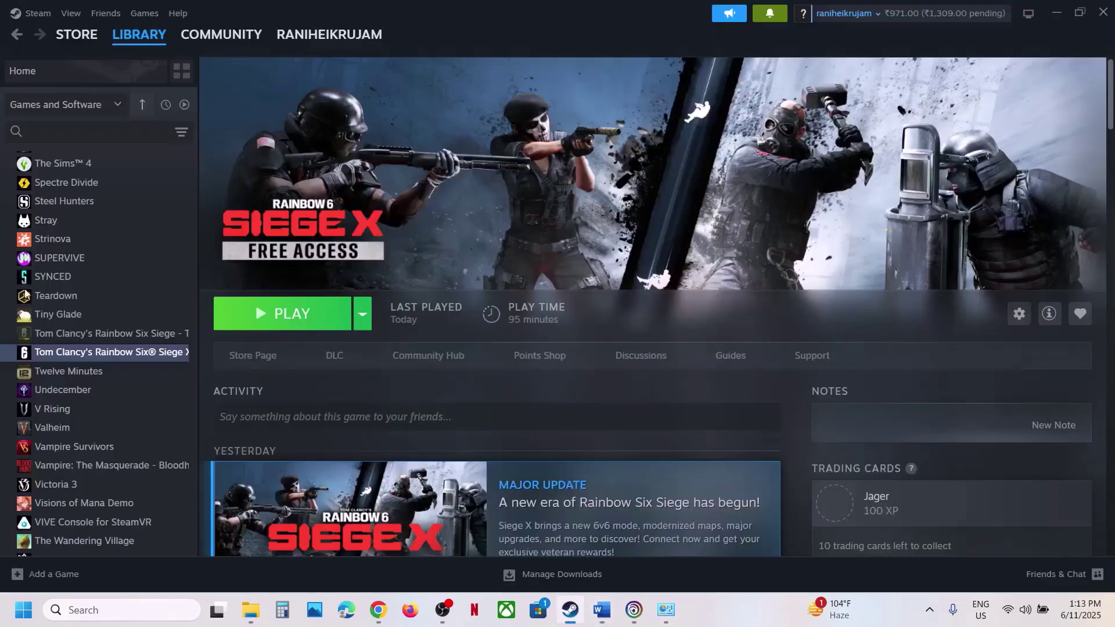
right_click(82, 355)
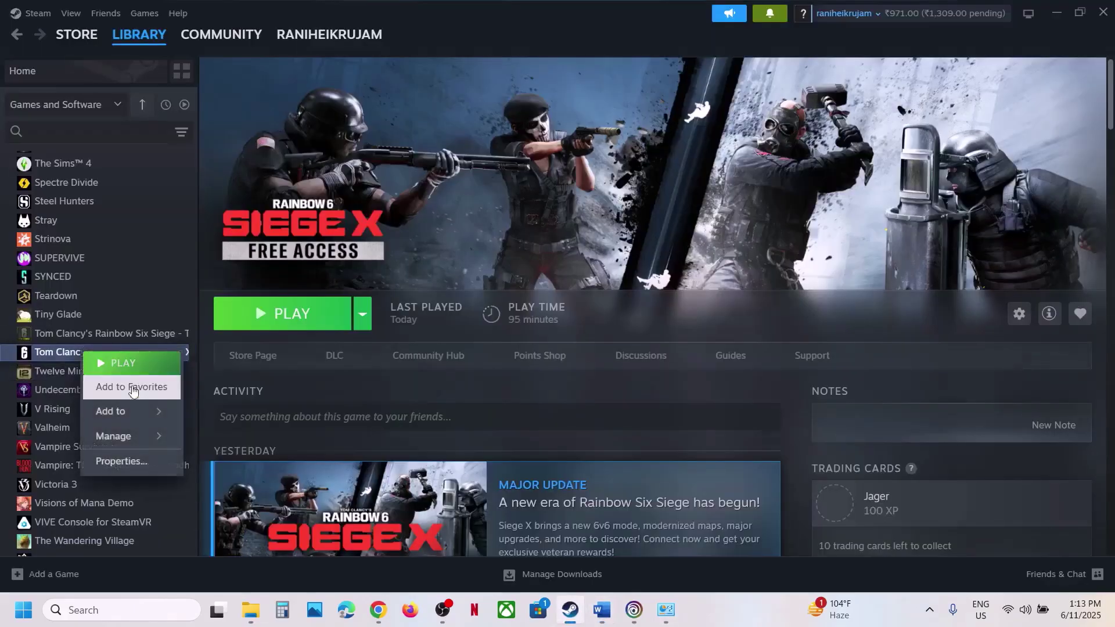
left_click(129, 459)
left_click(314, 249)
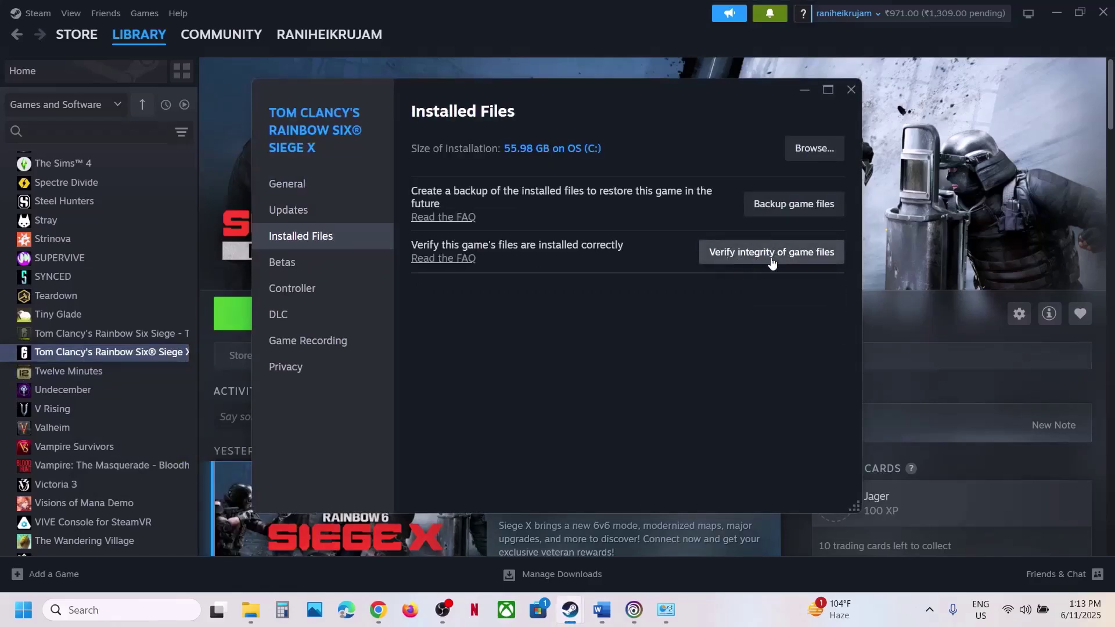
left_click(850, 90)
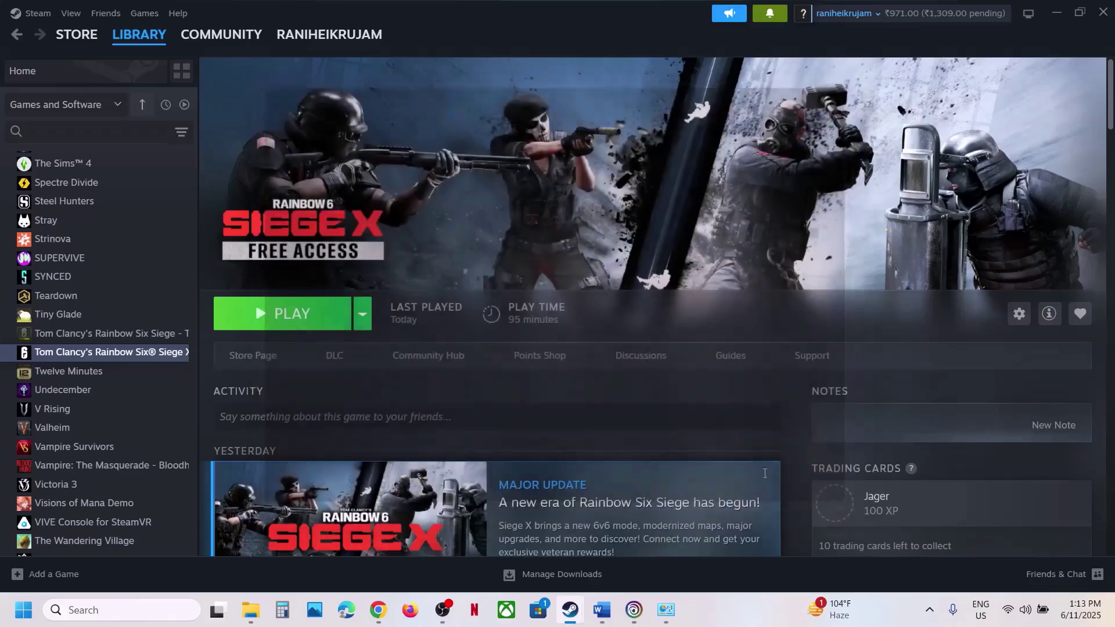
left_click(634, 610)
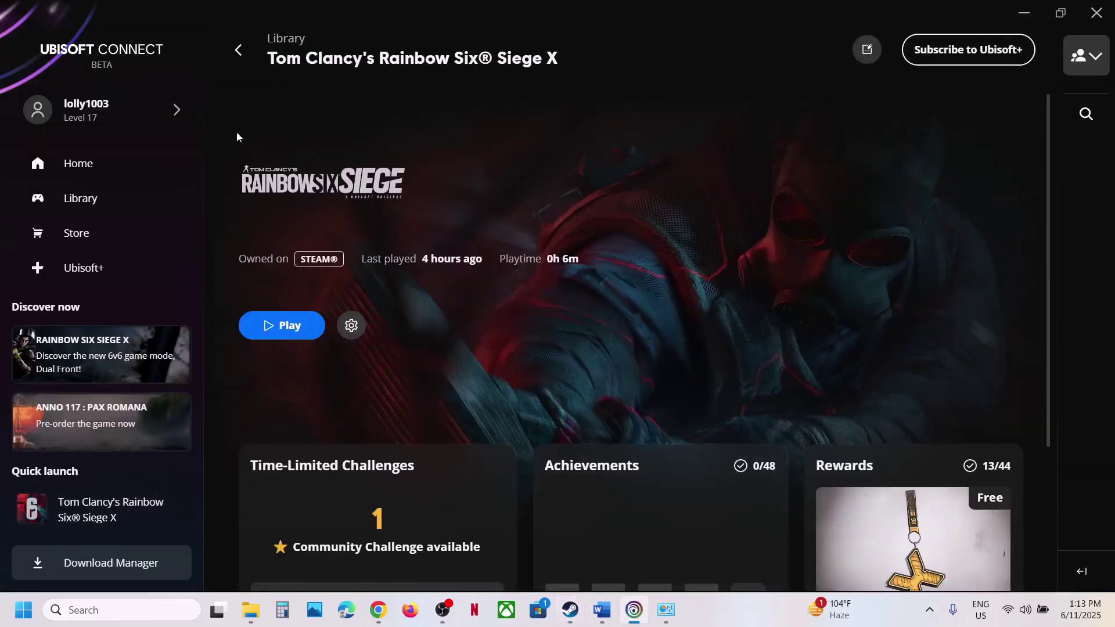
- Choose Verify files from the installed Siege X entry's settings menu in Ubisoft Connect
left_click(354, 326)
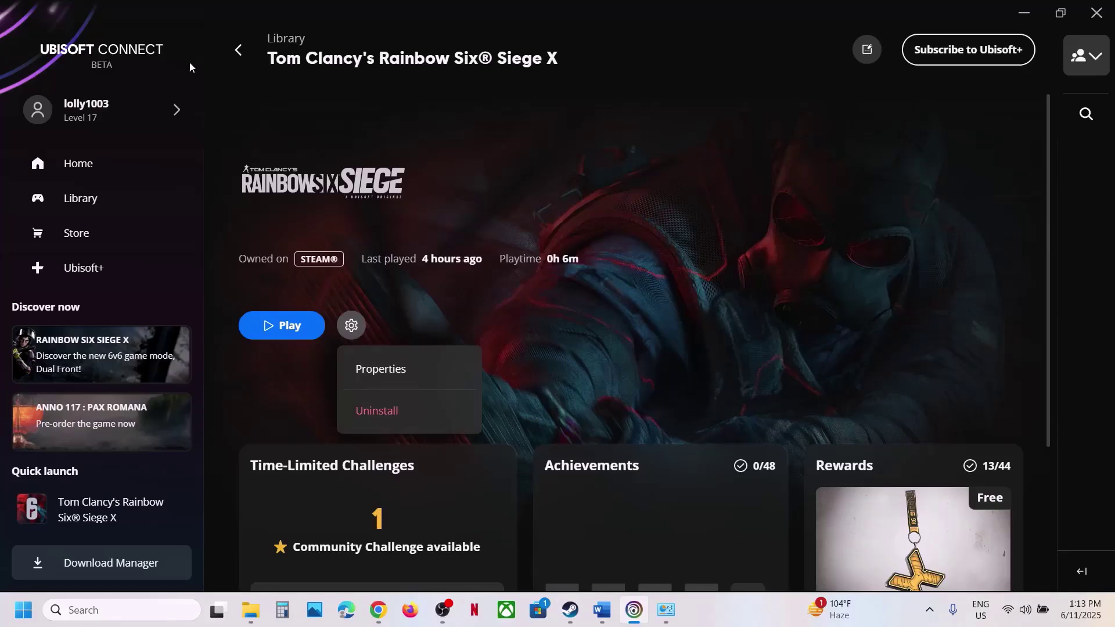
left_click(82, 199)
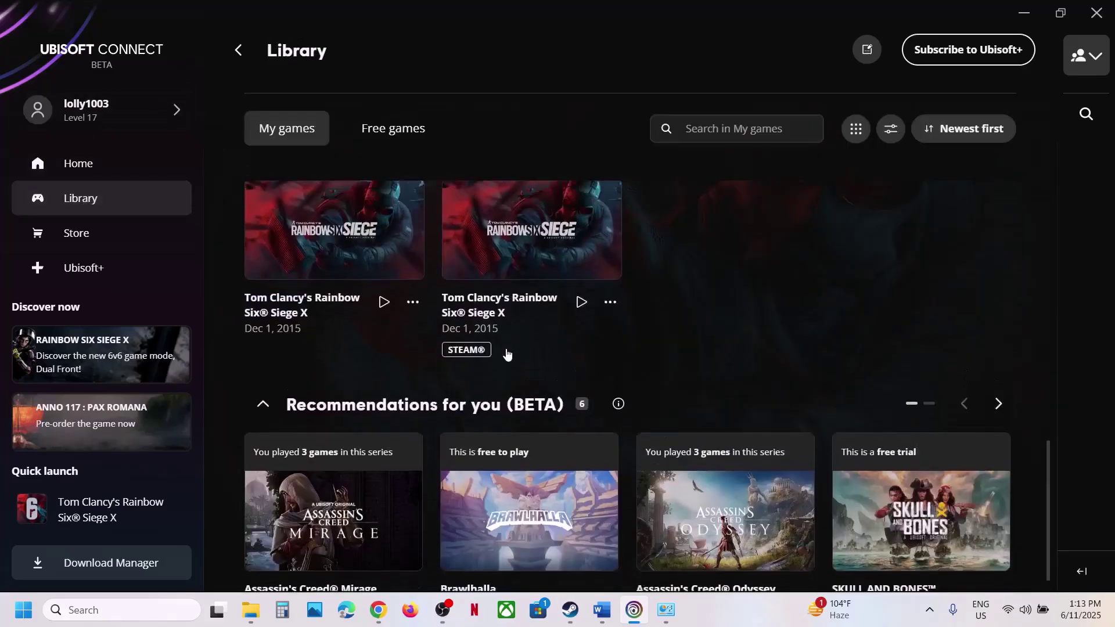
scroll(506, 353, "up", 2)
left_click(454, 361)
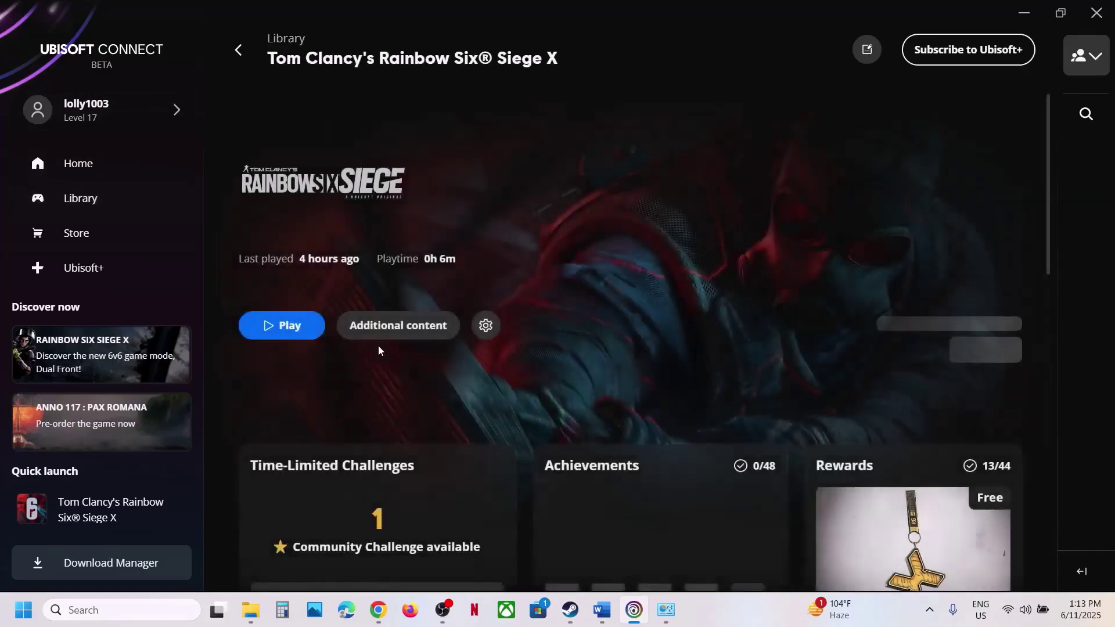
left_click(484, 327)
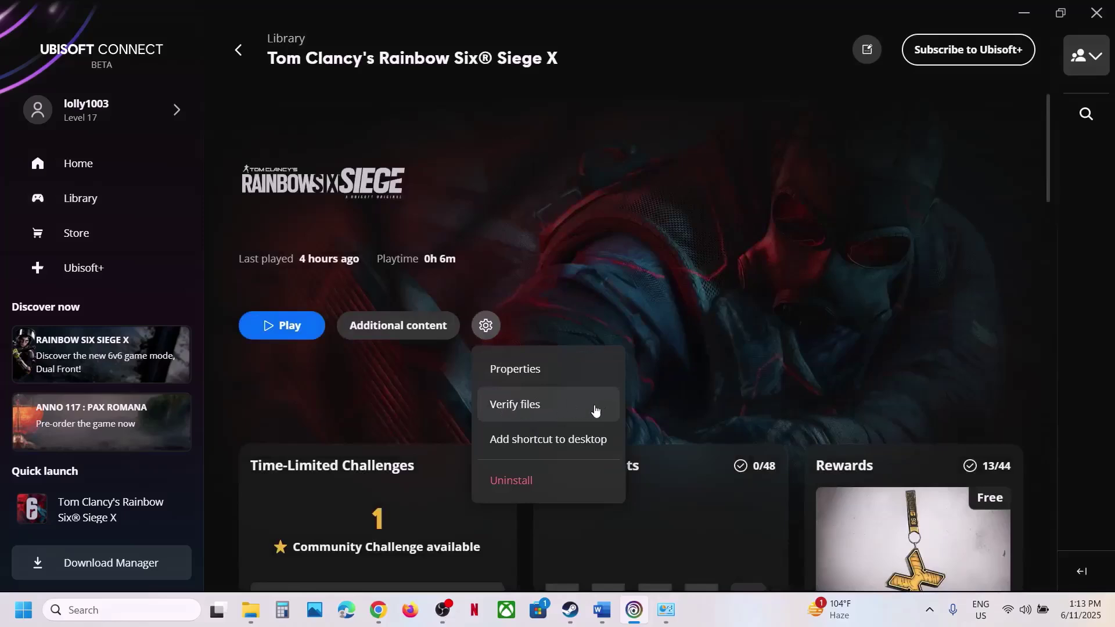
left_click(584, 241)
- Return to the Word notes and scroll down to the next step
key("alt+Tab")
scroll(388, 309, "down", 2)
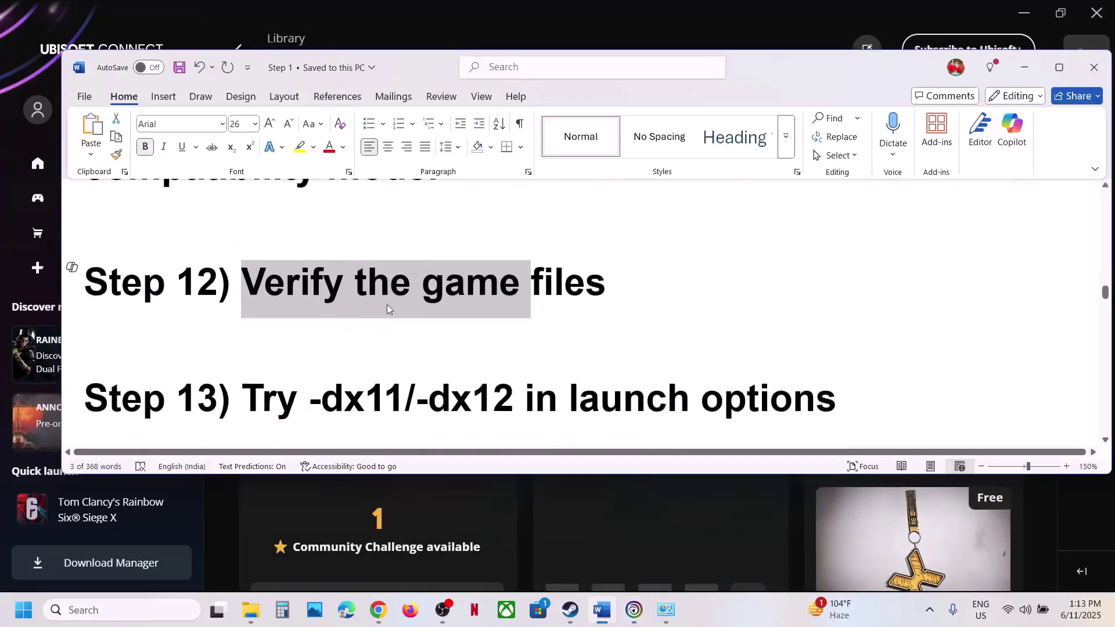
left_click(581, 611)
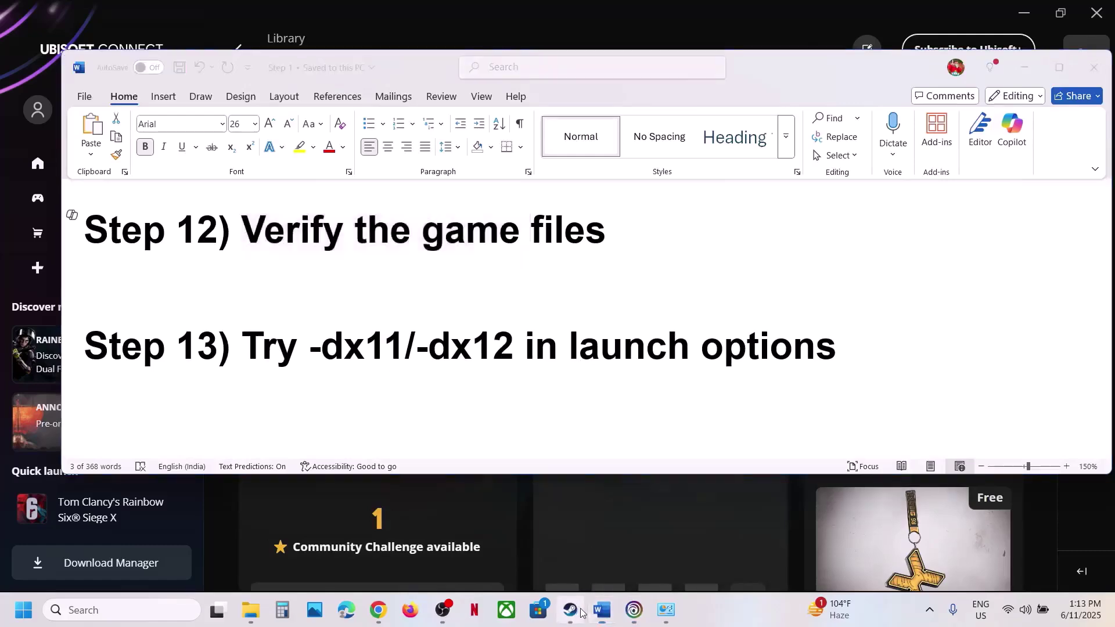
- Replace Siege X's Steam launch option -dx11 with -dx12, then empty the field and close
right_click(52, 348)
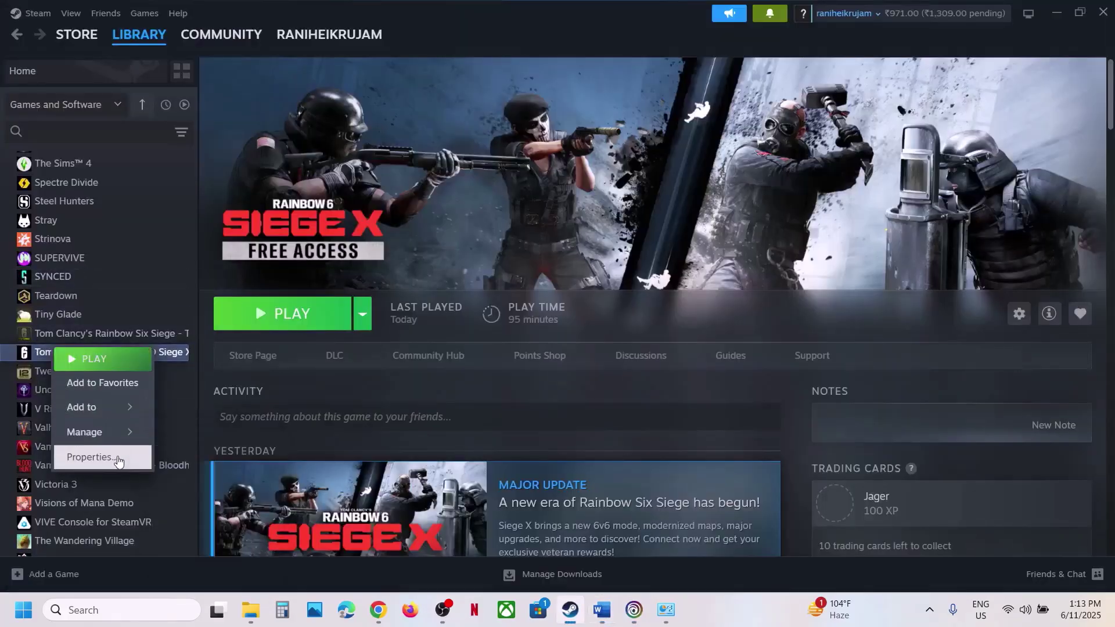
left_click(90, 456)
left_click(478, 295)
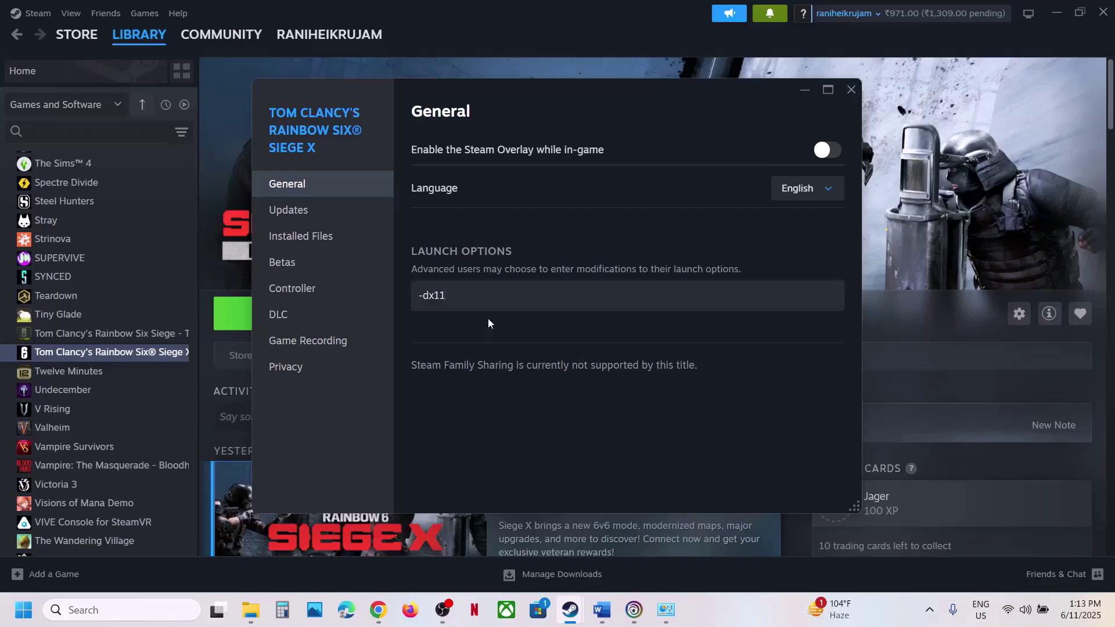
left_click_drag(498, 295, 358, 298)
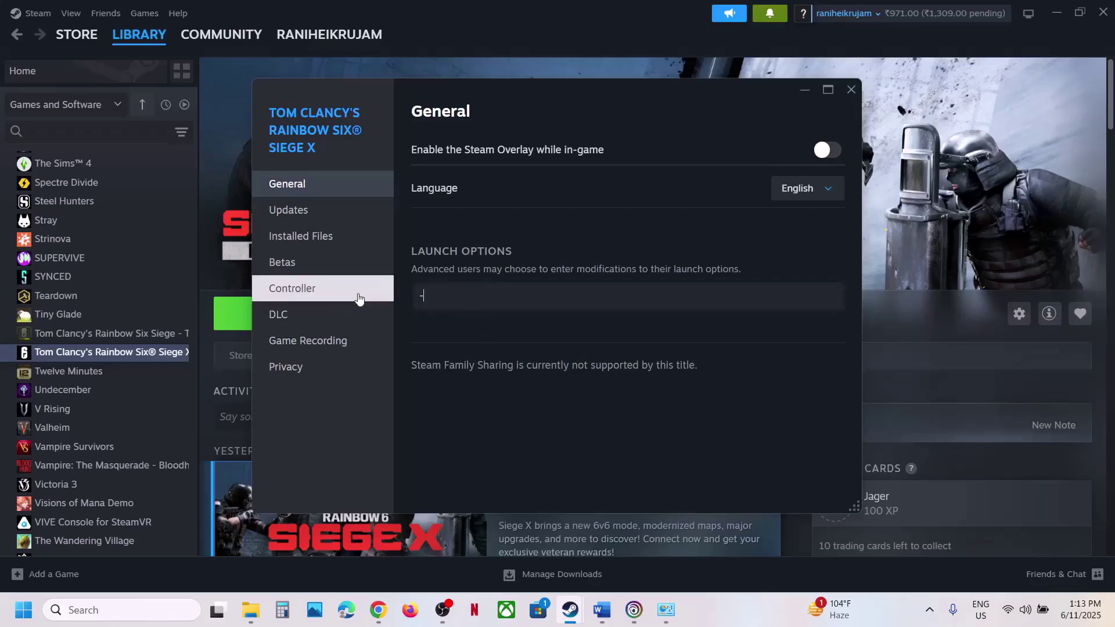
type("-dx12")
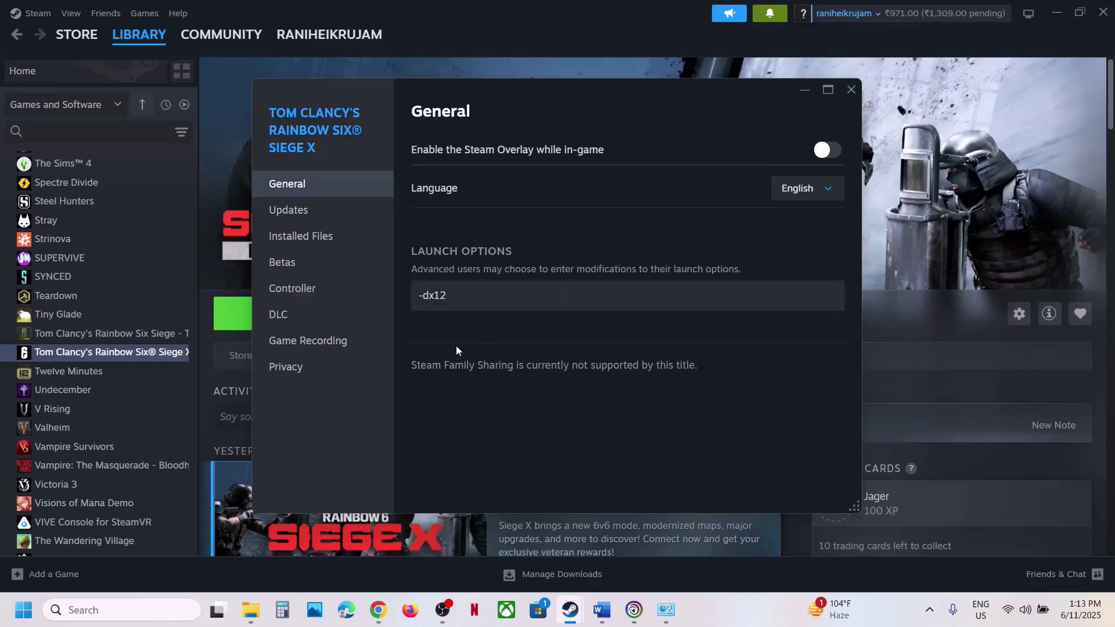
left_click_drag(459, 295, 324, 295)
key("BackSpace")
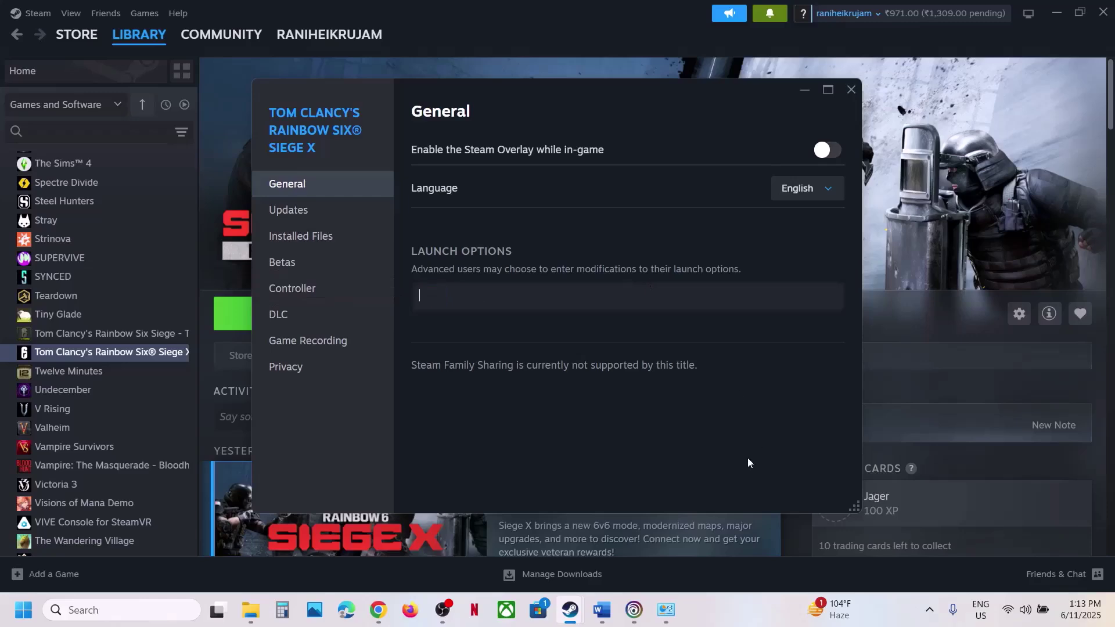
left_click(859, 95)
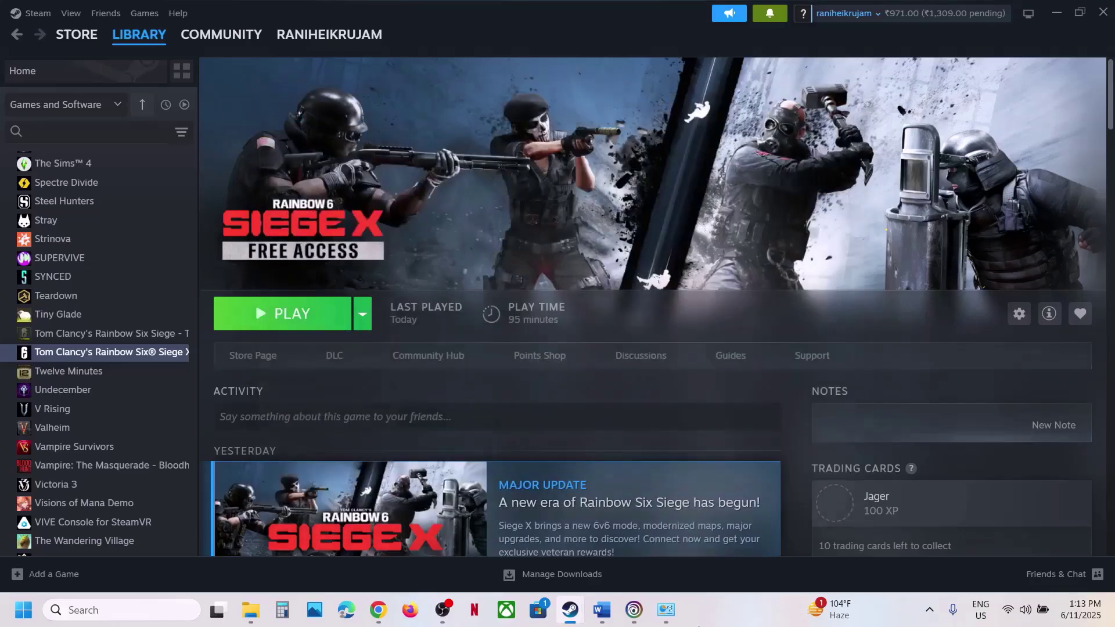
- Enter -dx11 as Siege X's launch argument in Ubisoft Connect and save it
left_click(634, 610)
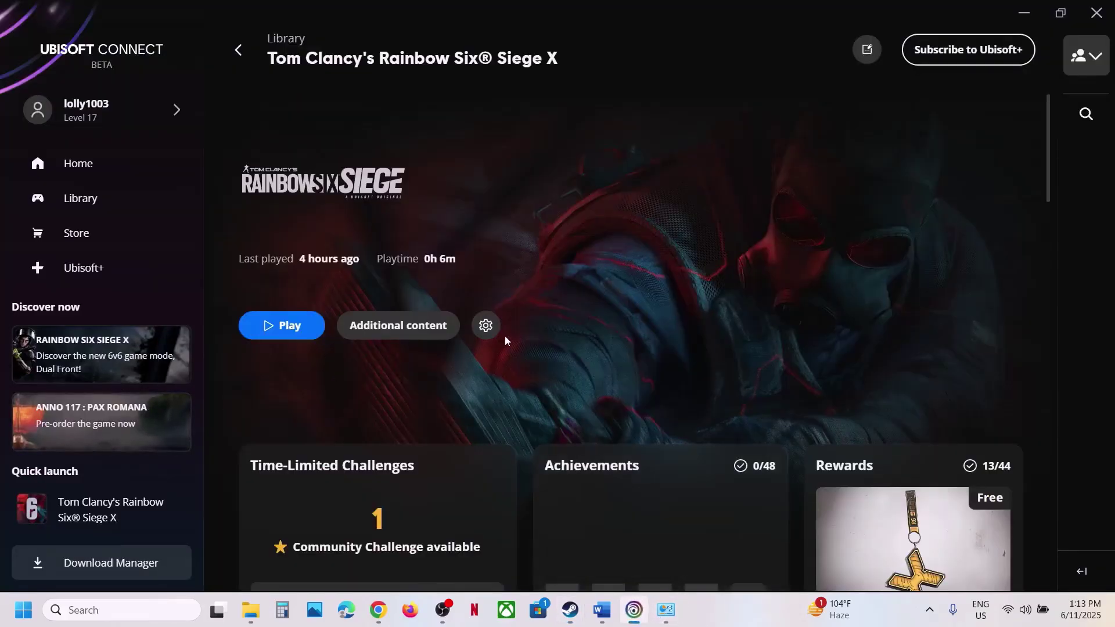
left_click(486, 326)
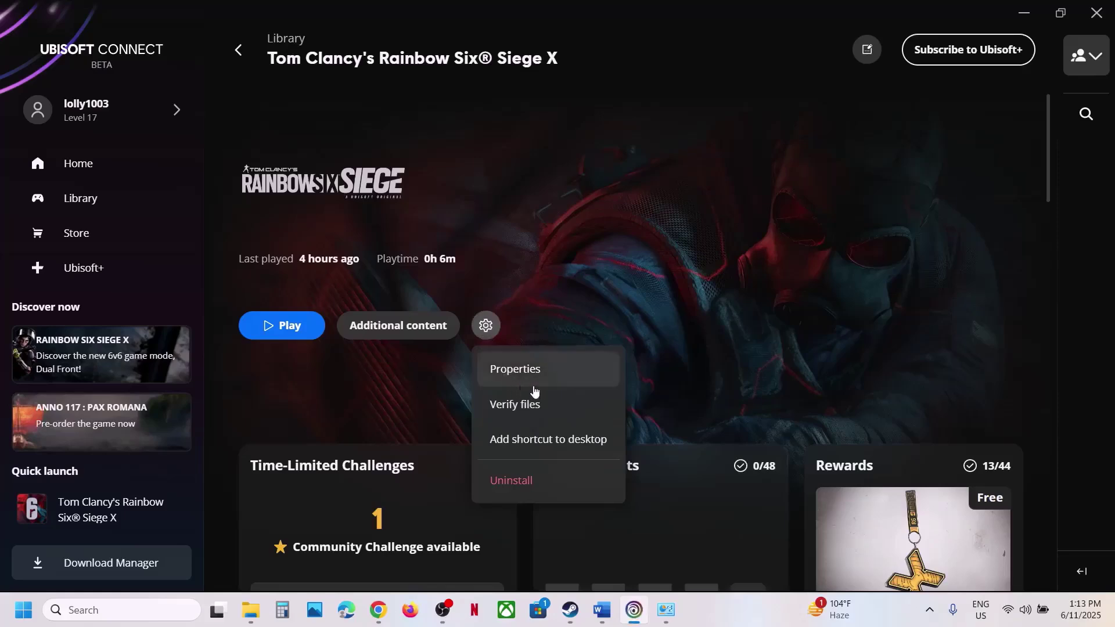
left_click(511, 369)
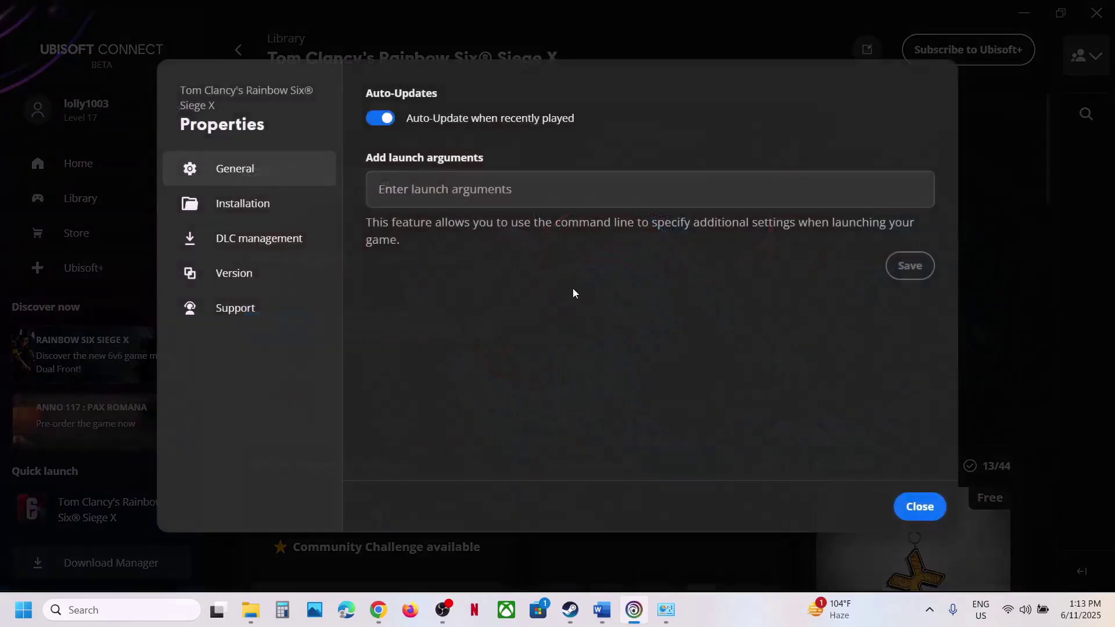
left_click(429, 199)
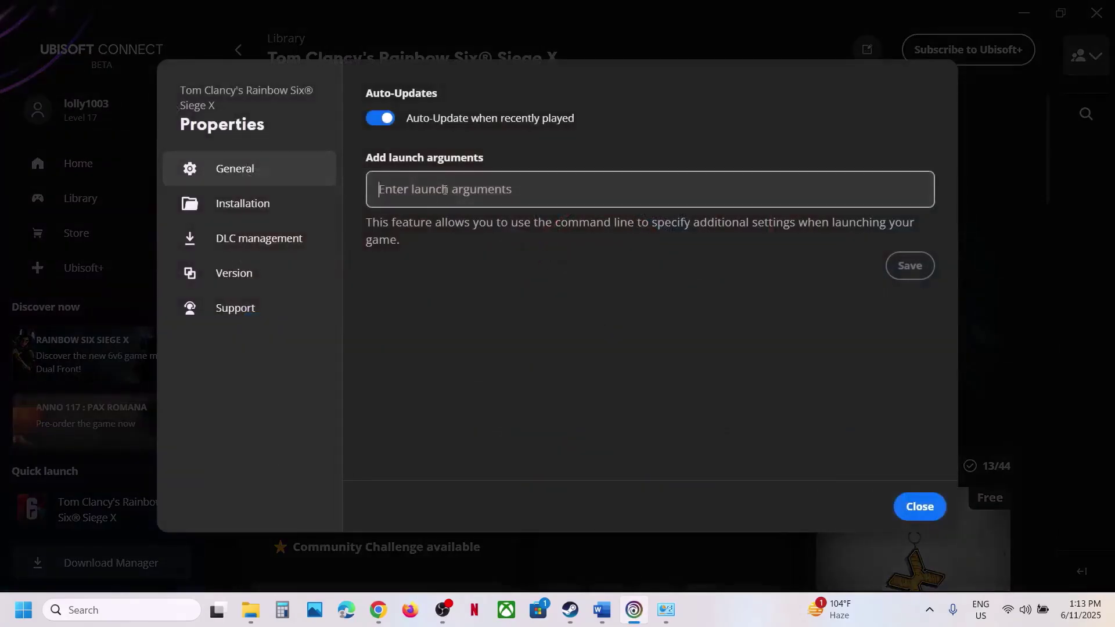
type("-dx11")
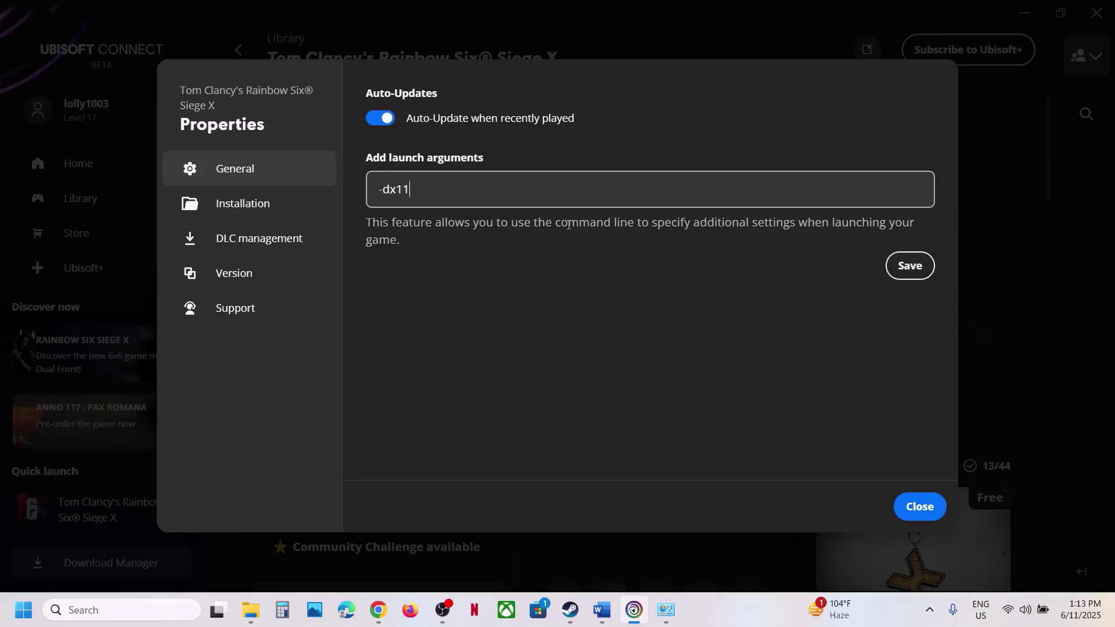
left_click(893, 270)
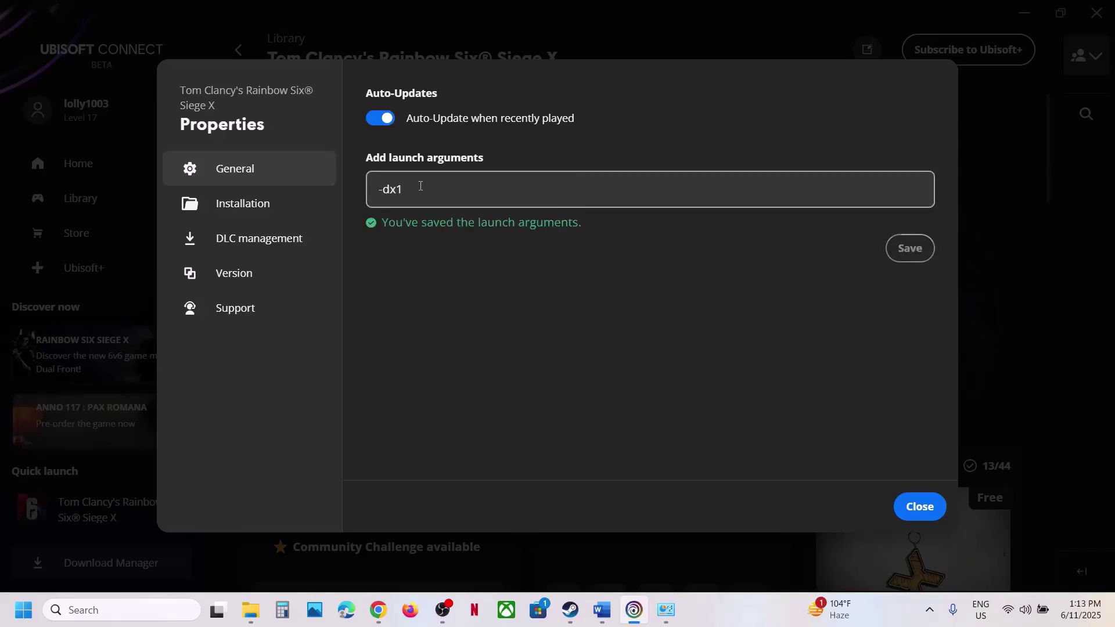
- Change the launch argument to -dx12 and save, then clear it, save and close
left_click(487, 281)
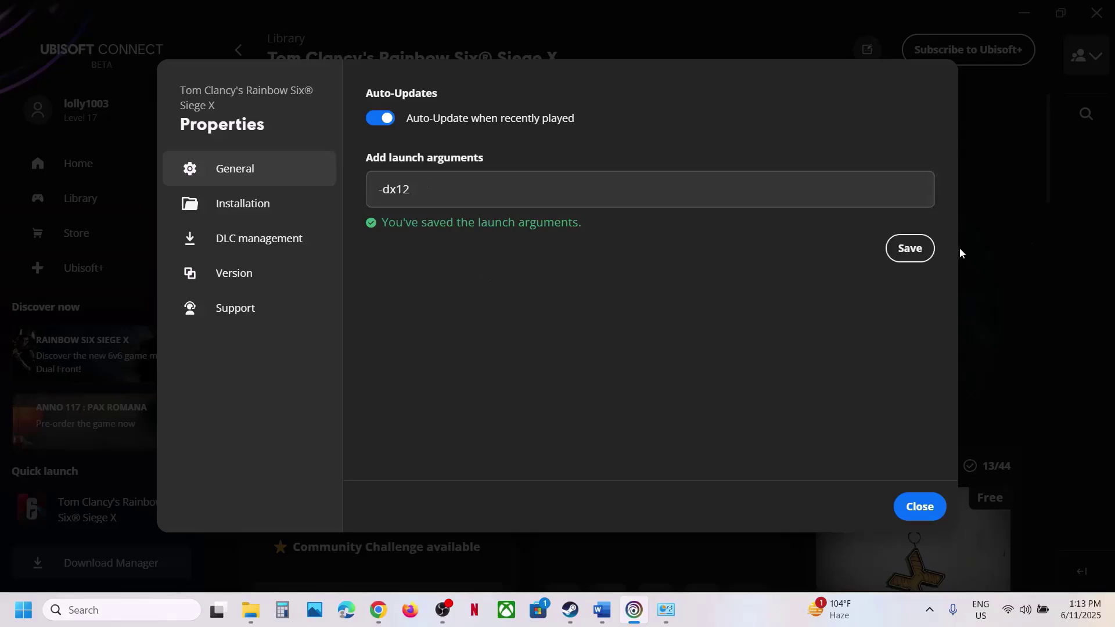
left_click(925, 249)
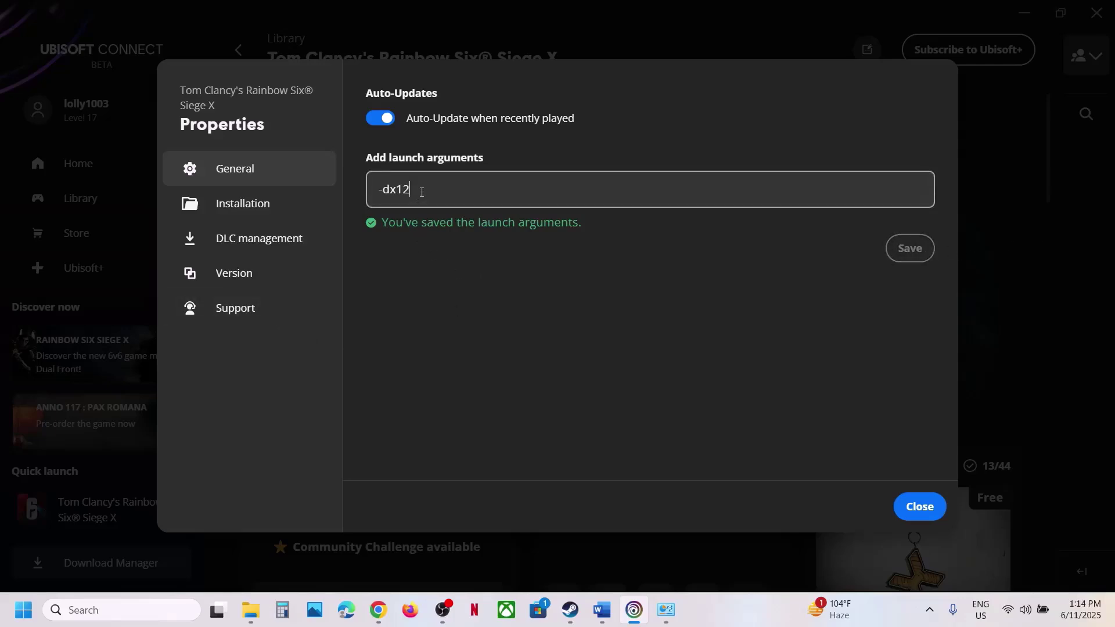
key("BackSpace")
key("BackSpace")
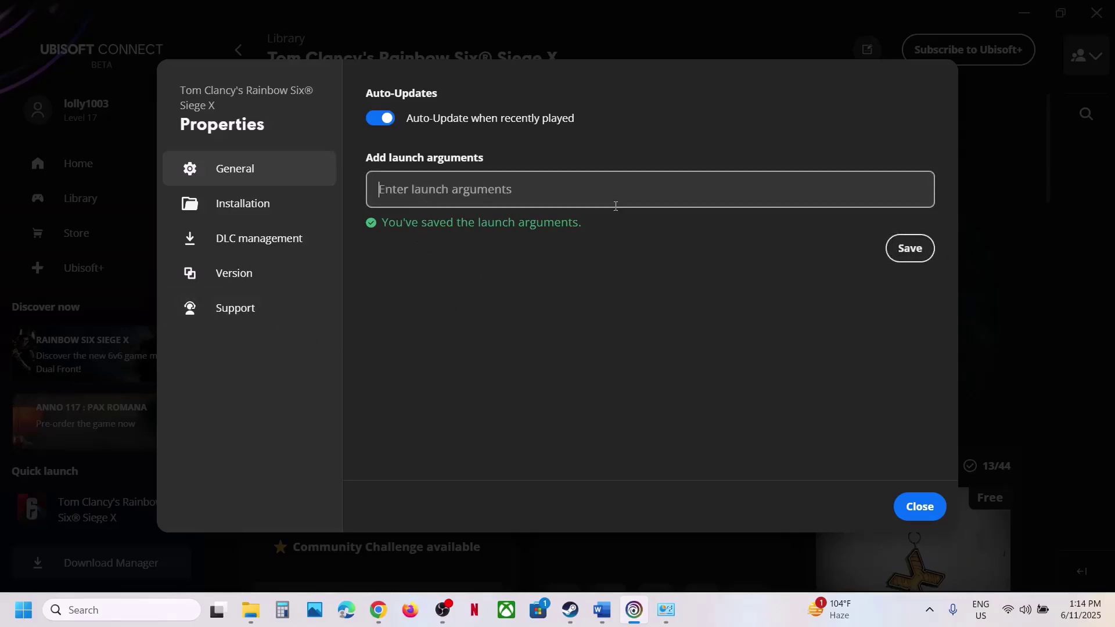
left_click(912, 250)
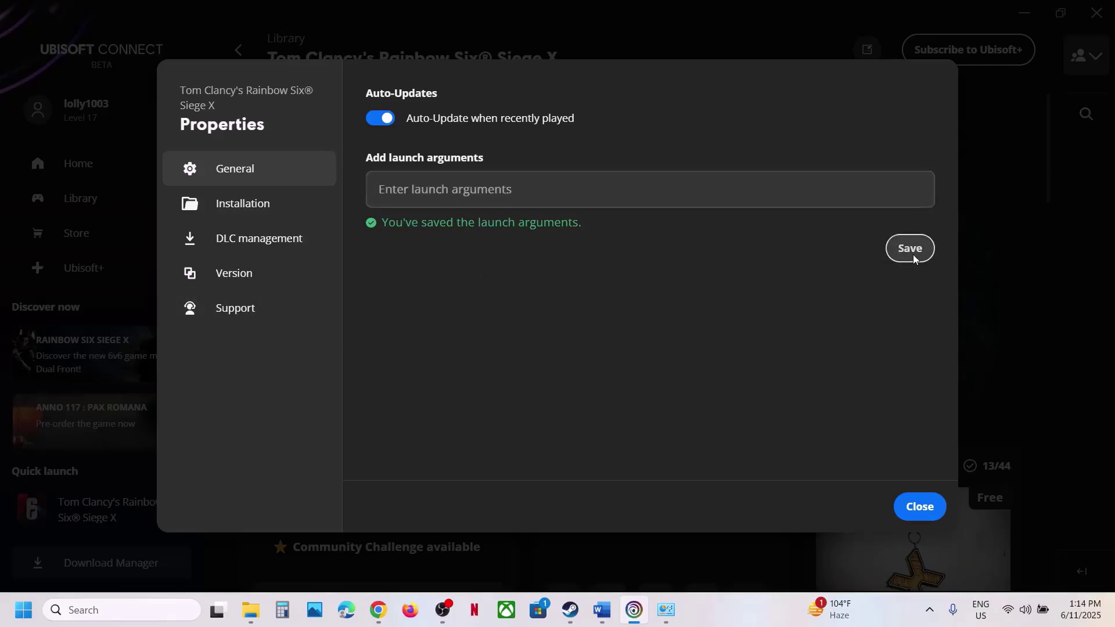
left_click(920, 506)
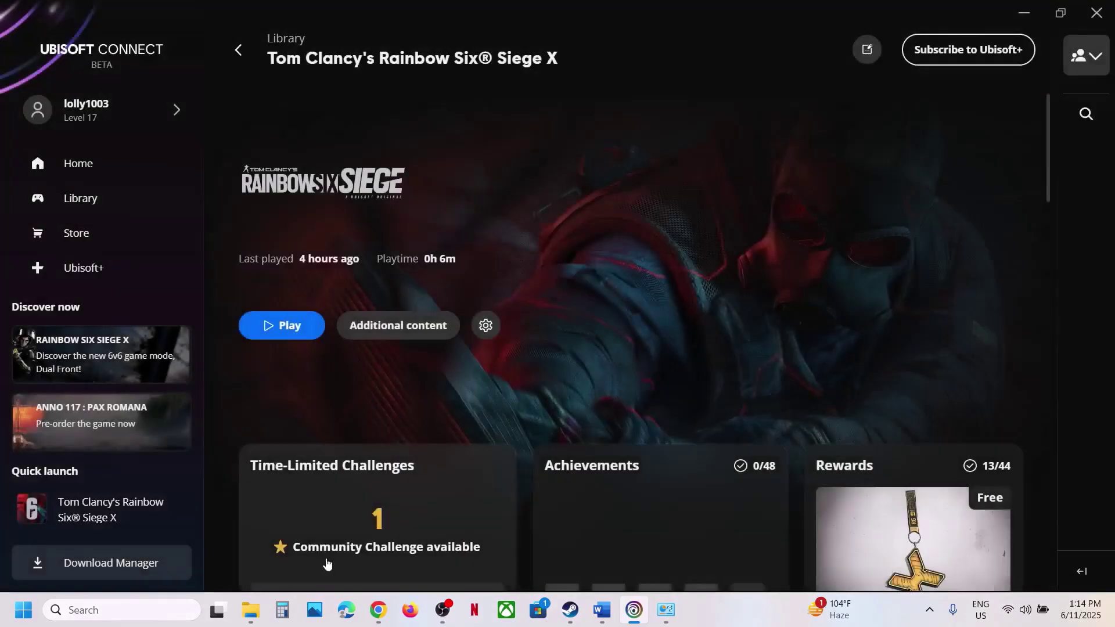
left_click(604, 623)
- Highlight Step 14's Windows Security and Firewall text, then open Settings > Privacy & security > Windows Security
scroll(371, 309, "down", 3)
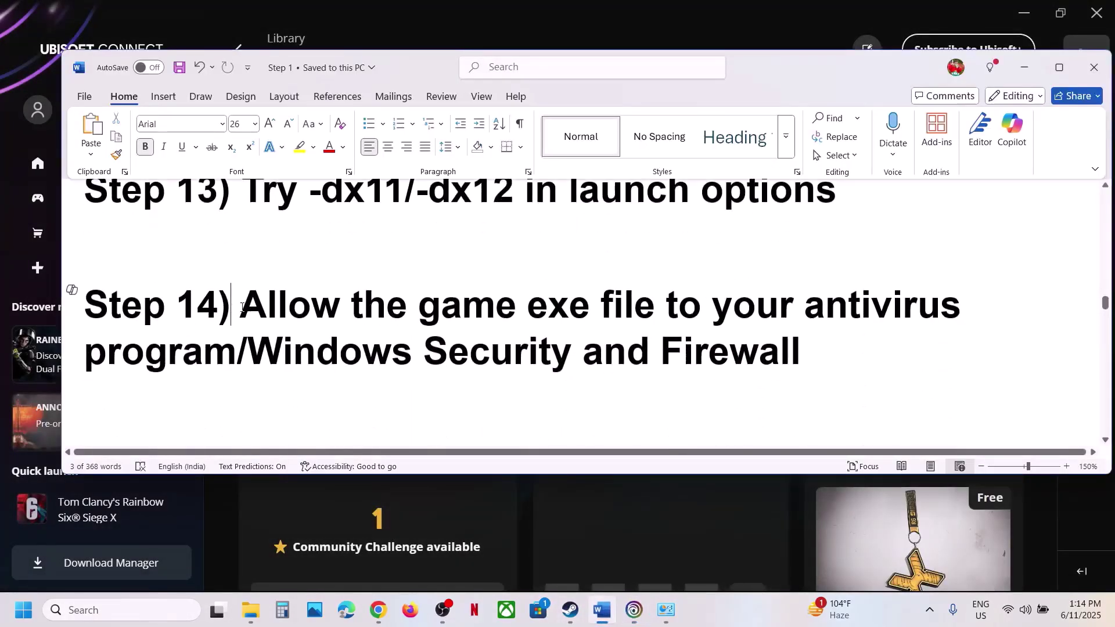
left_click_drag(241, 307, 143, 336)
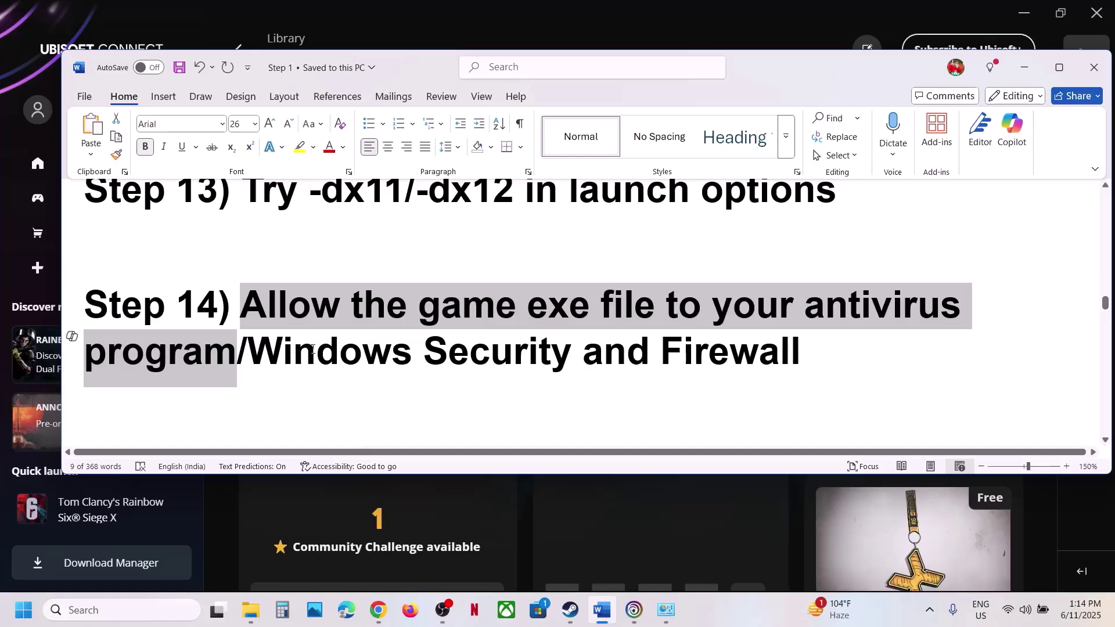
left_click_drag(262, 355, 697, 354)
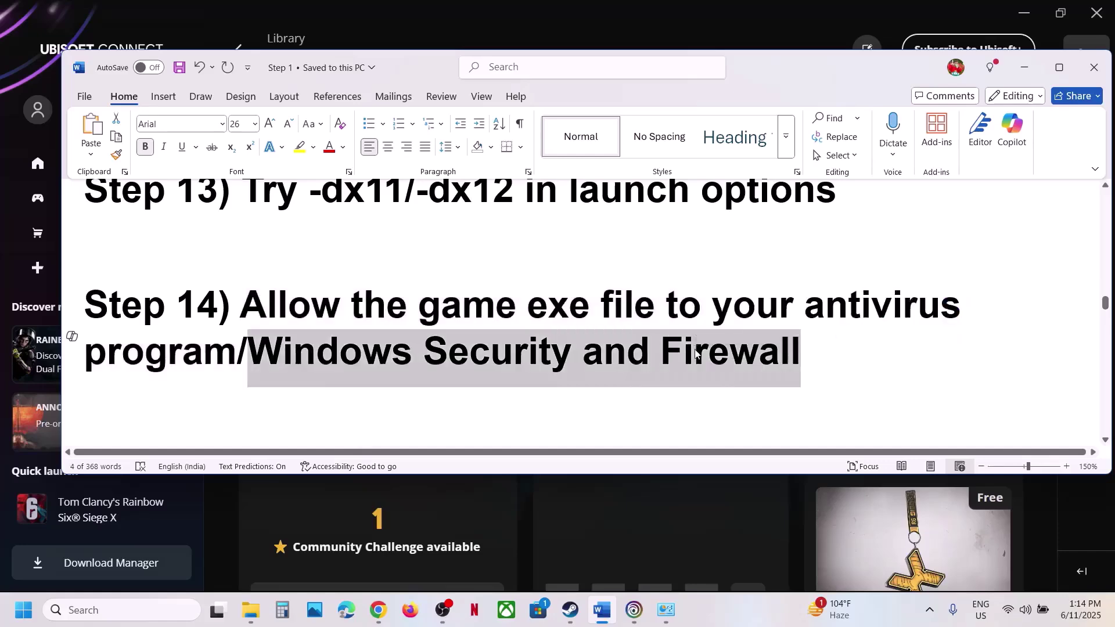
key("super+i")
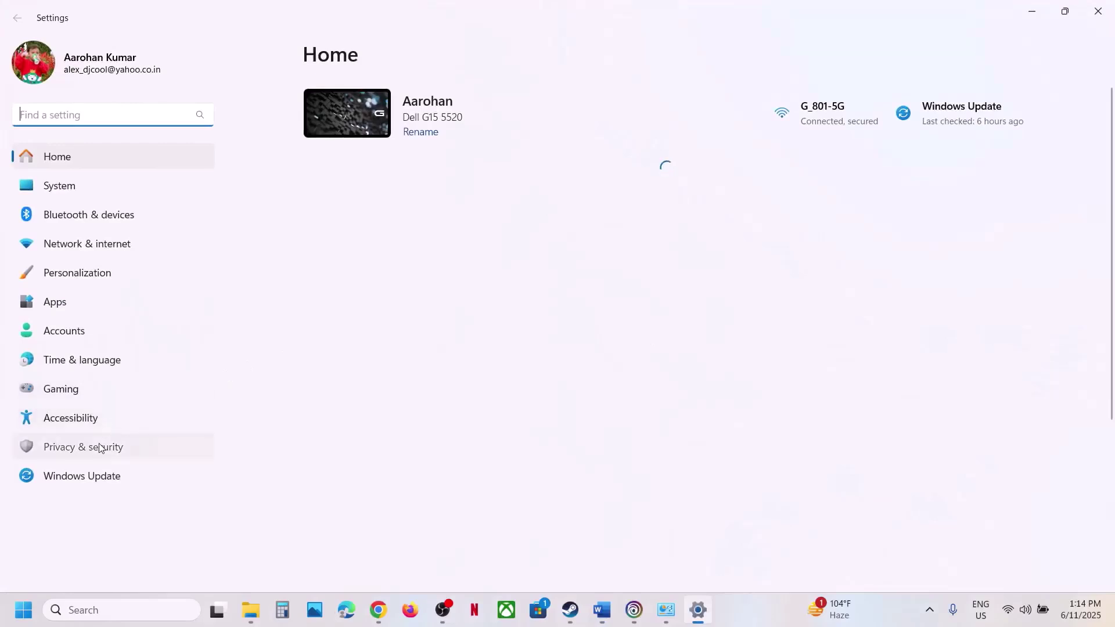
left_click(87, 447)
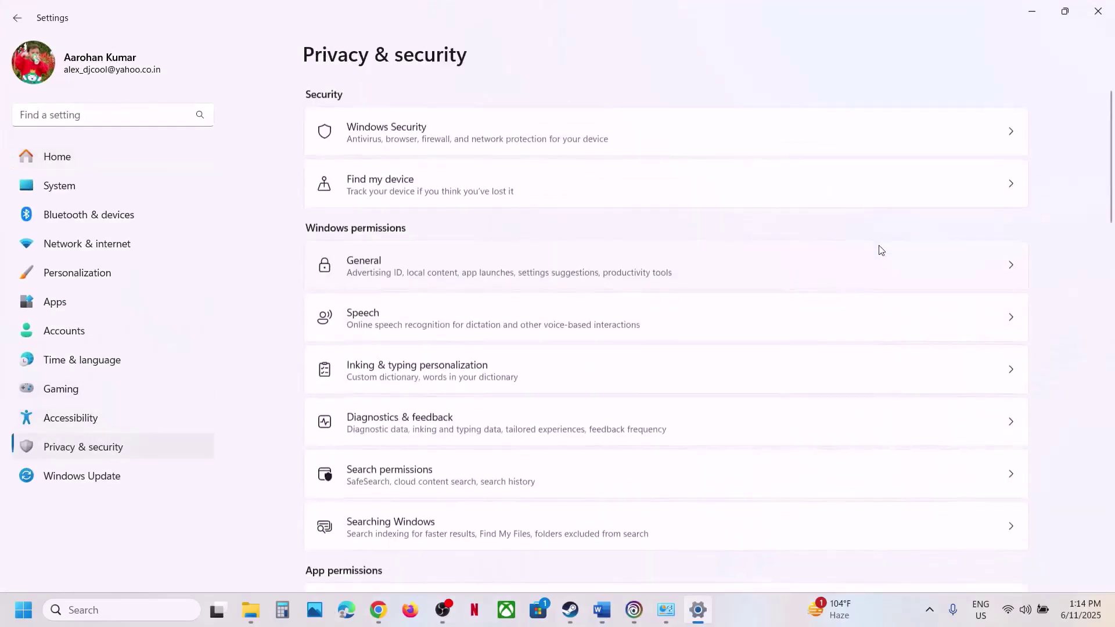
left_click(495, 144)
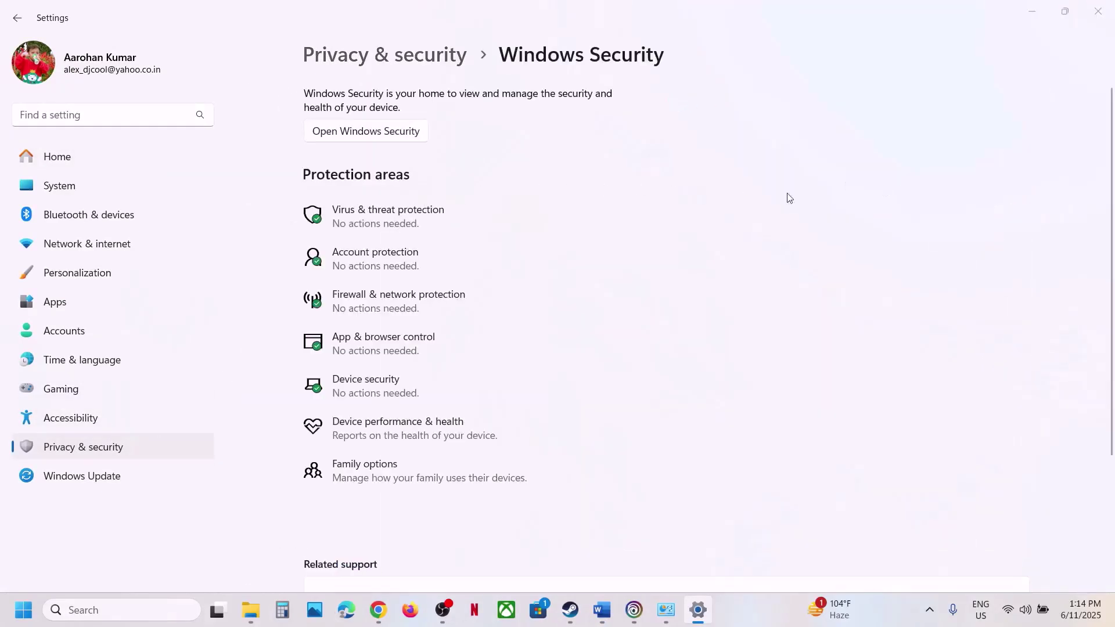
- Allow RainbowSix.exe through Controlled folder access via Ransomware protection
scroll(461, 392, "down", 3)
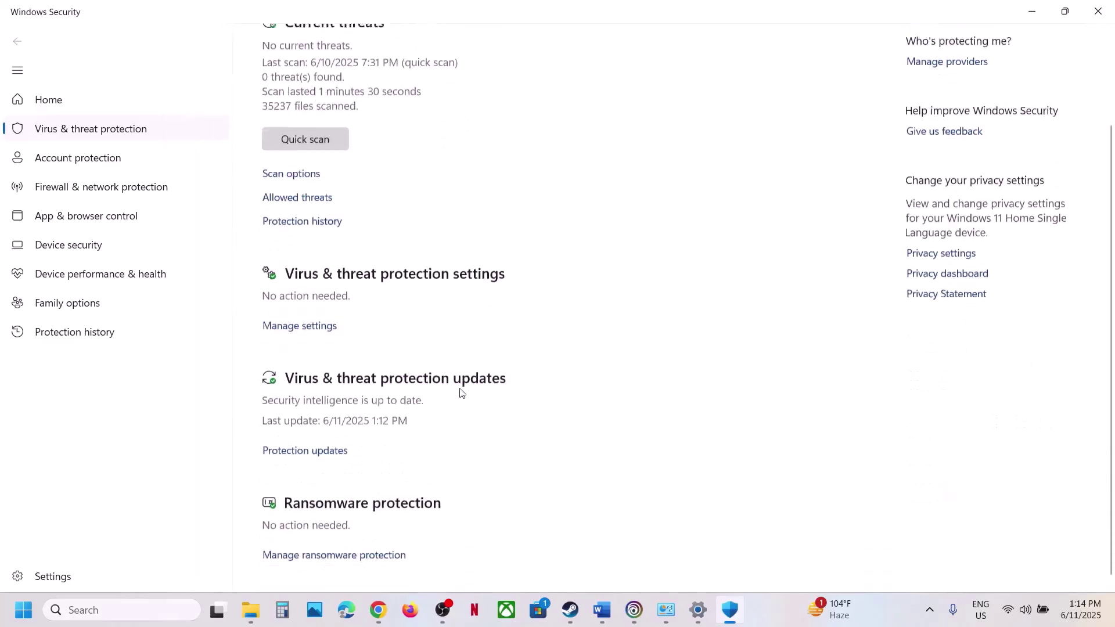
left_click(312, 549)
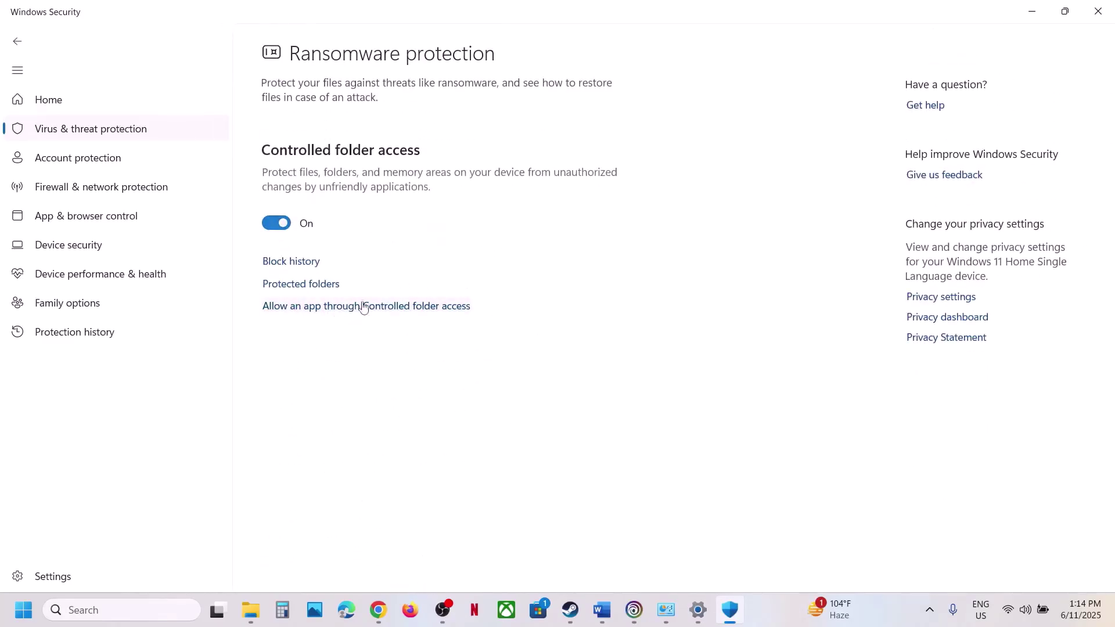
left_click(332, 308)
left_click(450, 418)
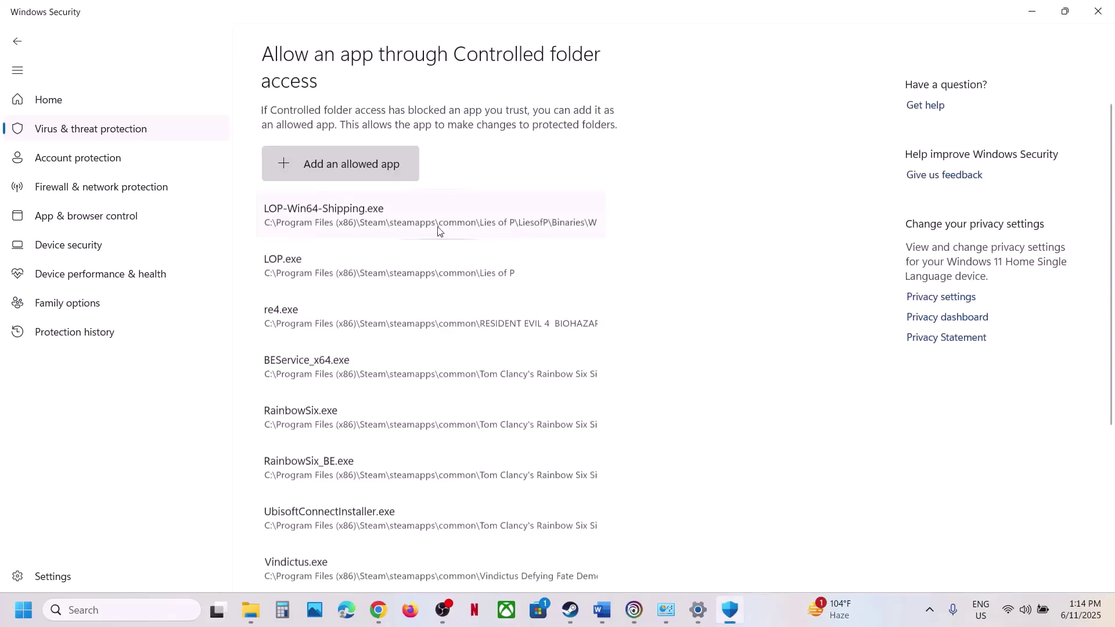
left_click(341, 170)
left_click(348, 224)
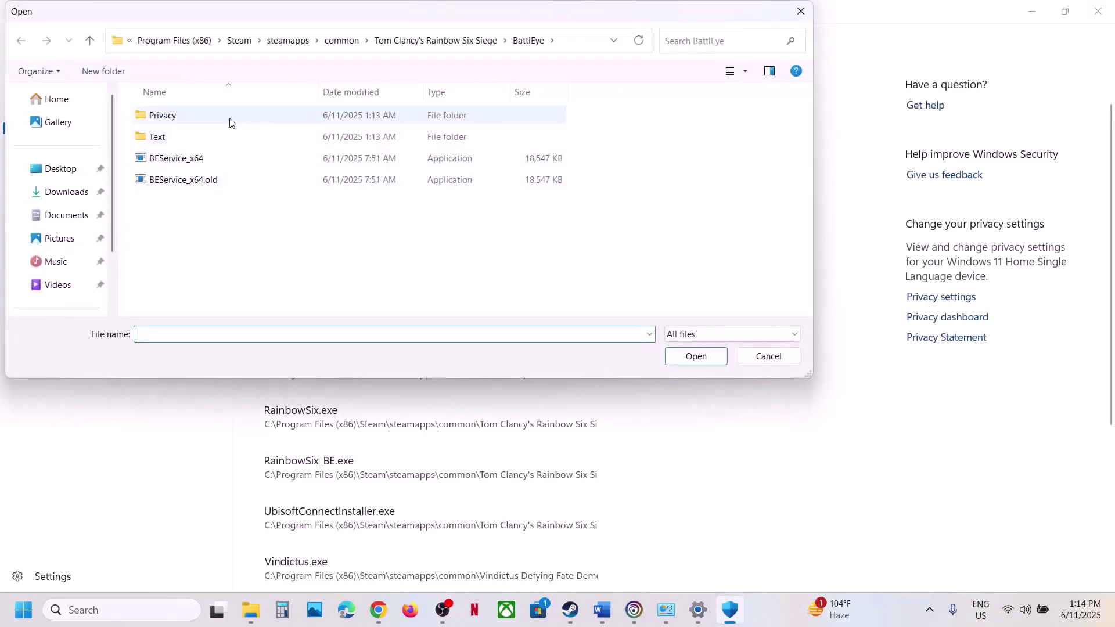
left_click(392, 47)
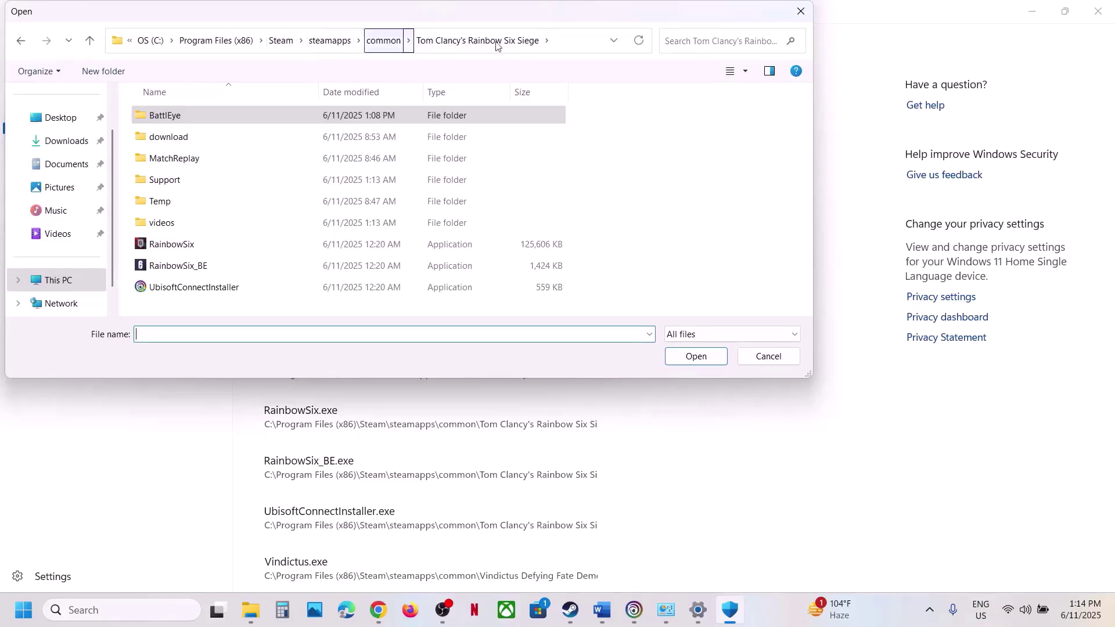
left_click(581, 42)
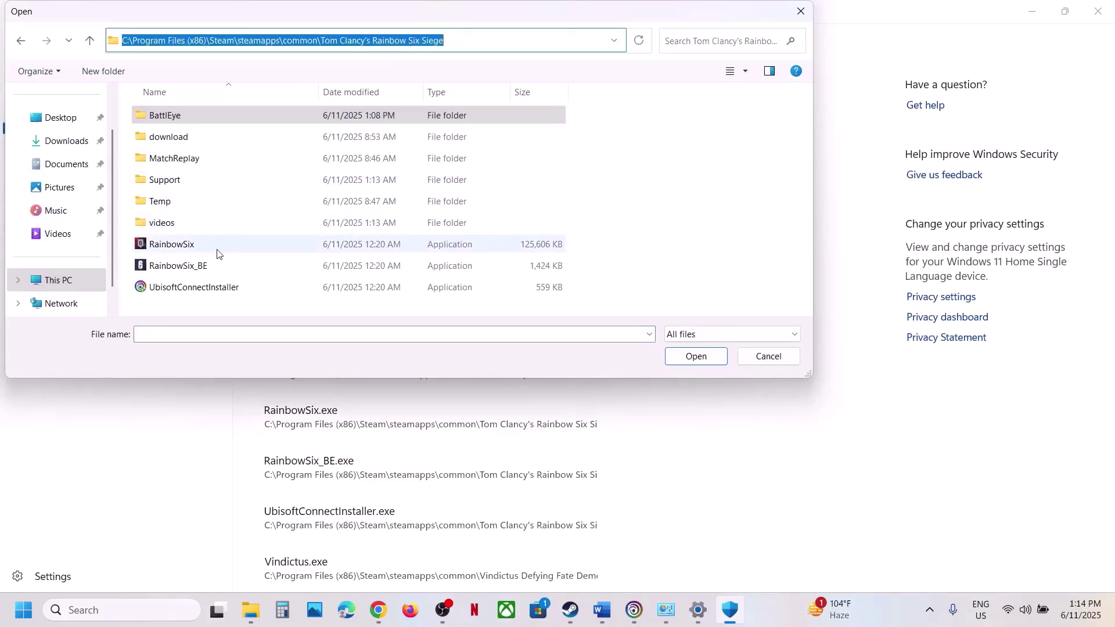
left_click(177, 246)
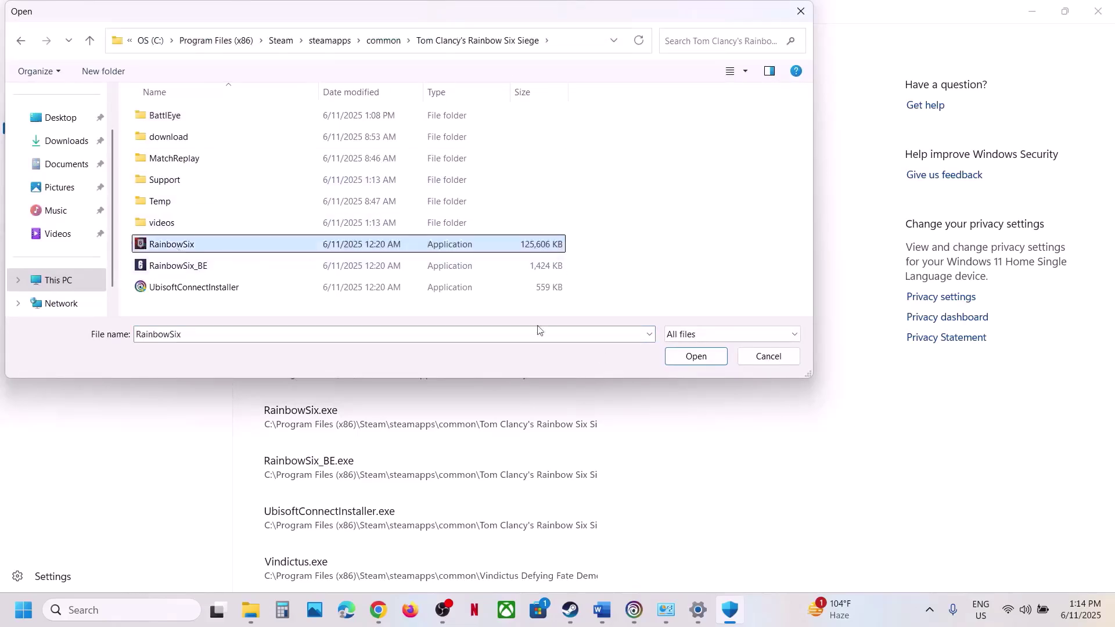
left_click(697, 357)
- Add RainbowSix_BE.exe and UbisoftConnectInstaller.exe as allowed apps
left_click(371, 173)
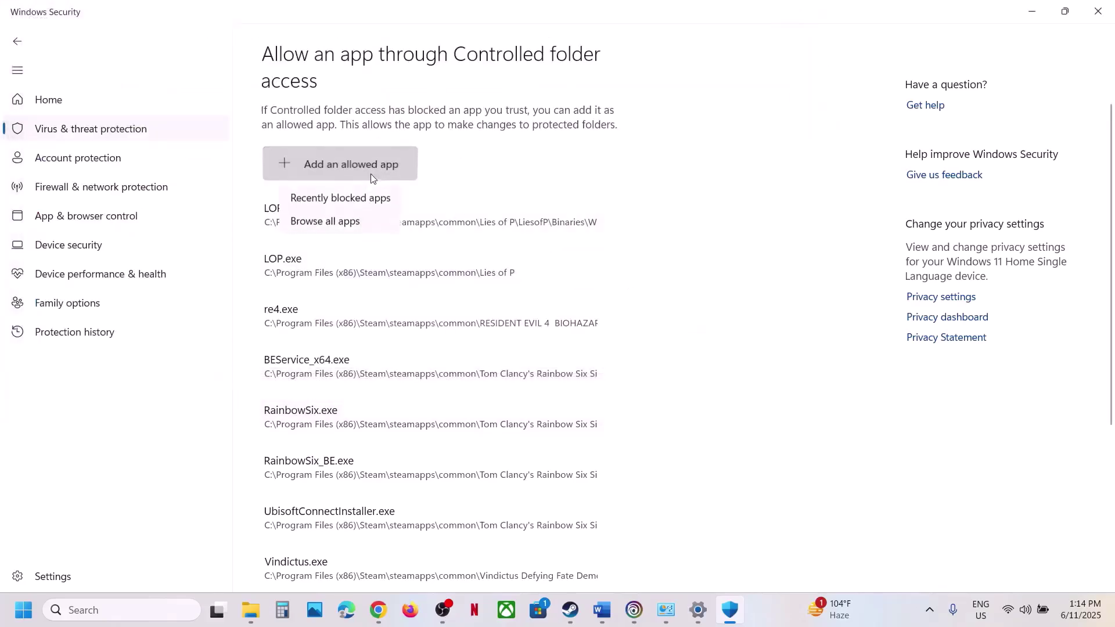
left_click(333, 224)
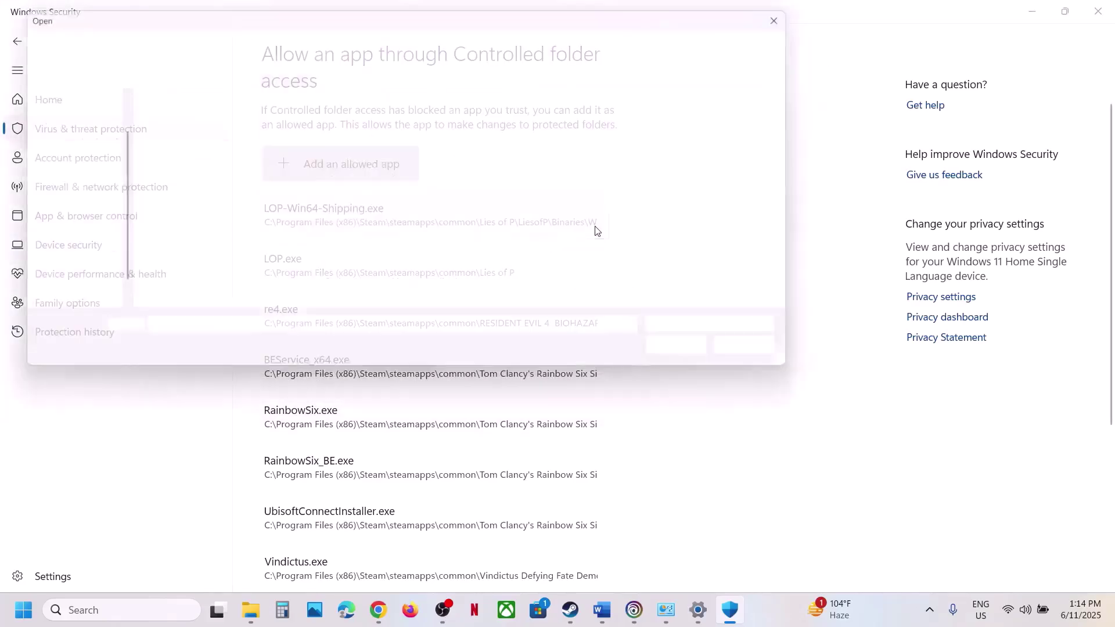
left_click(170, 268)
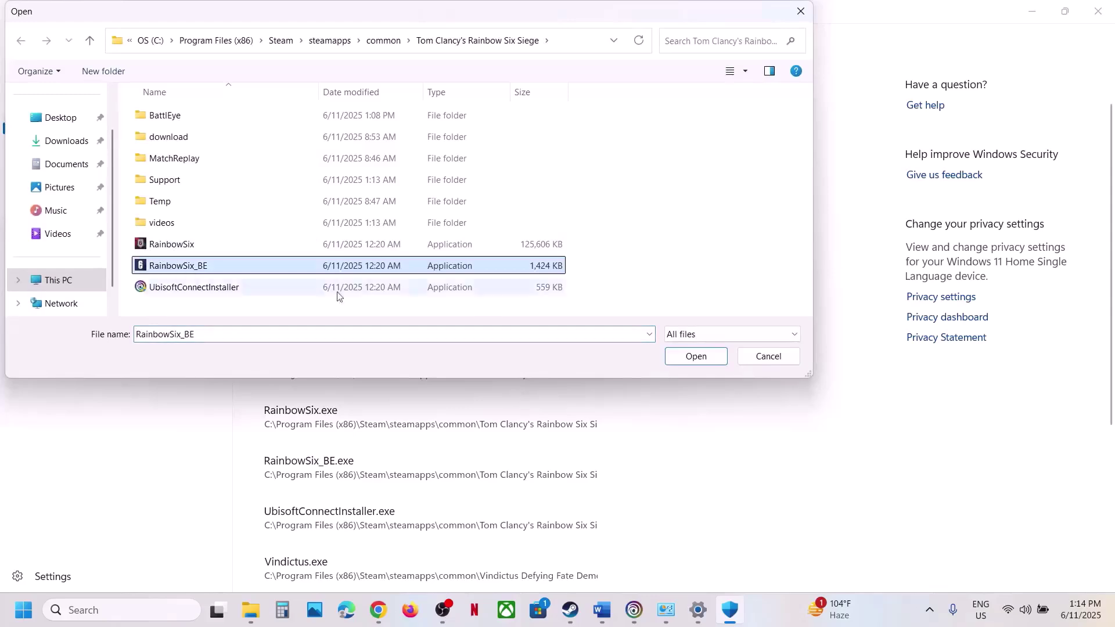
left_click(690, 359)
left_click(392, 174)
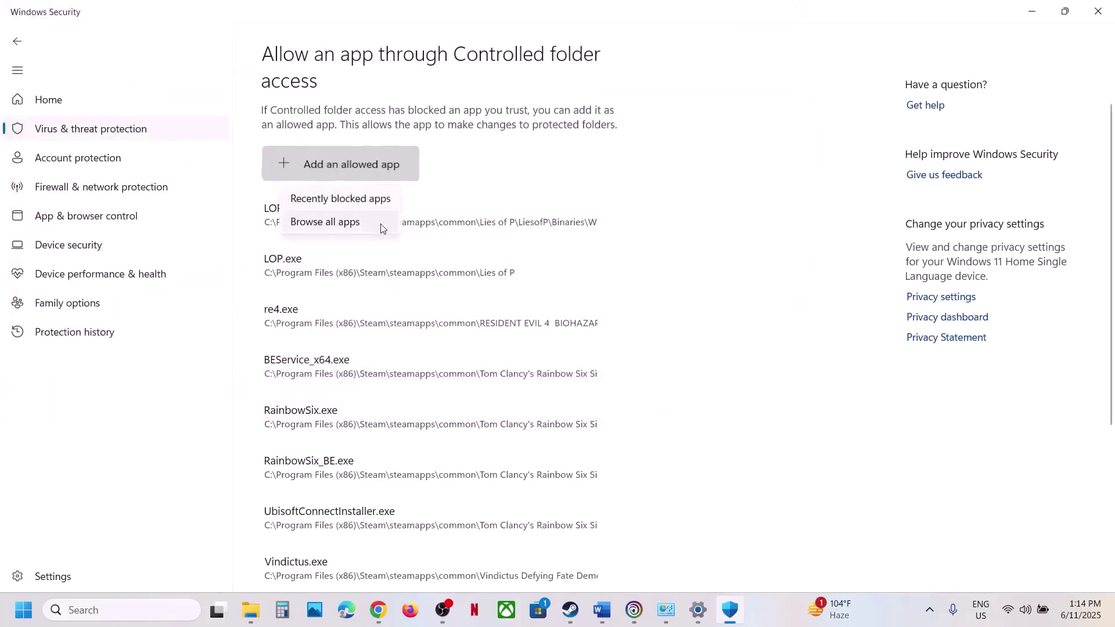
left_click(380, 223)
left_click(281, 287)
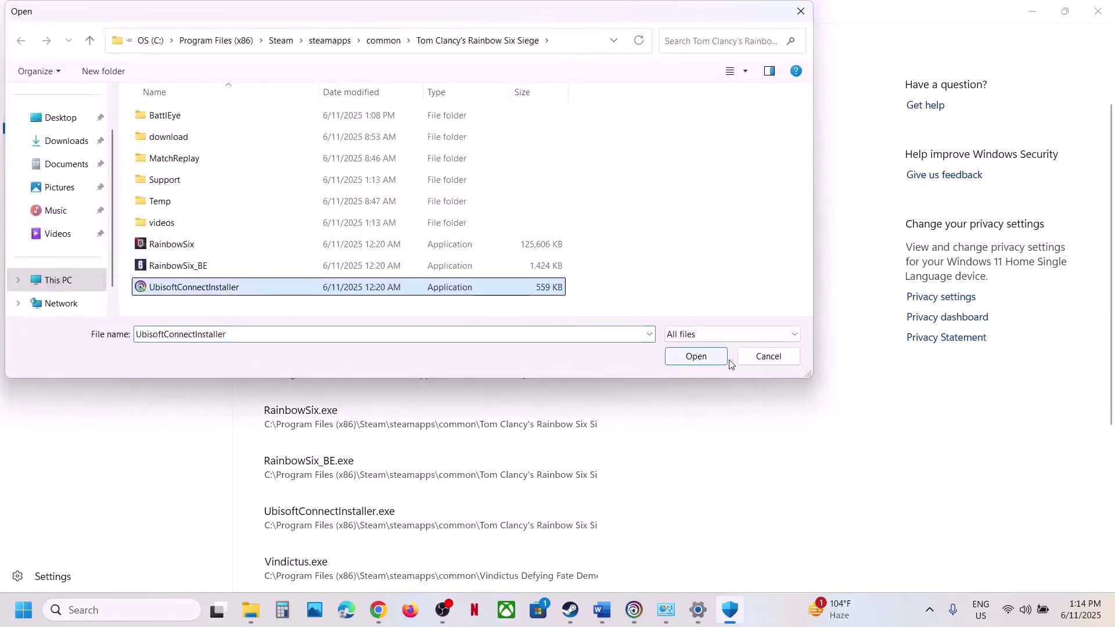
left_click(692, 355)
- Add BEService_x64.exe from the BattlEye folder as an allowed app
left_click(346, 174)
left_click(360, 221)
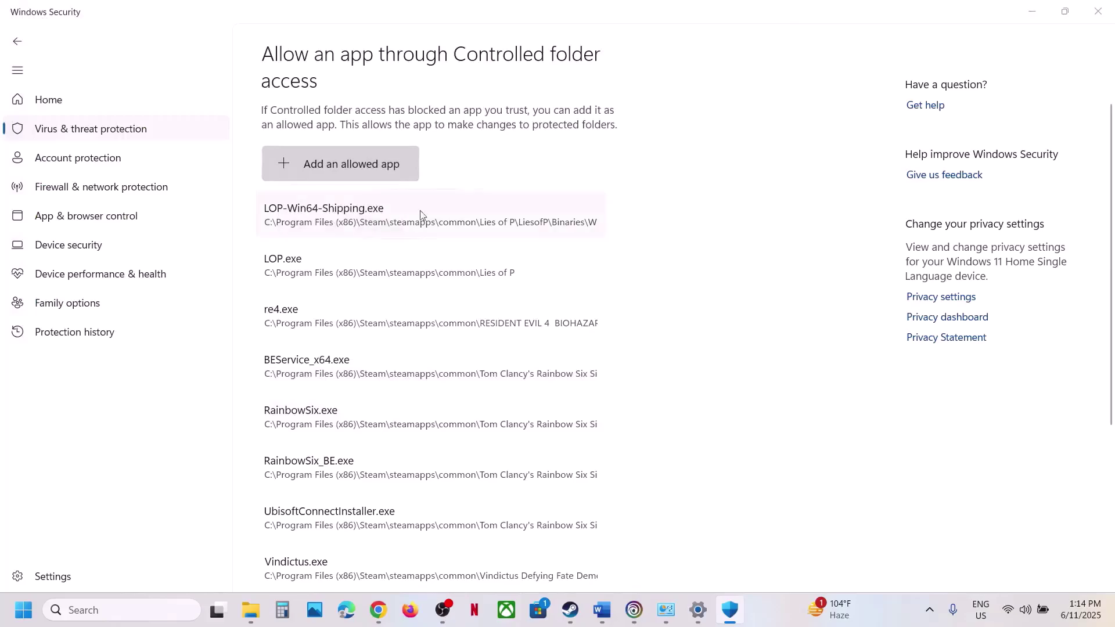
double_click(162, 115)
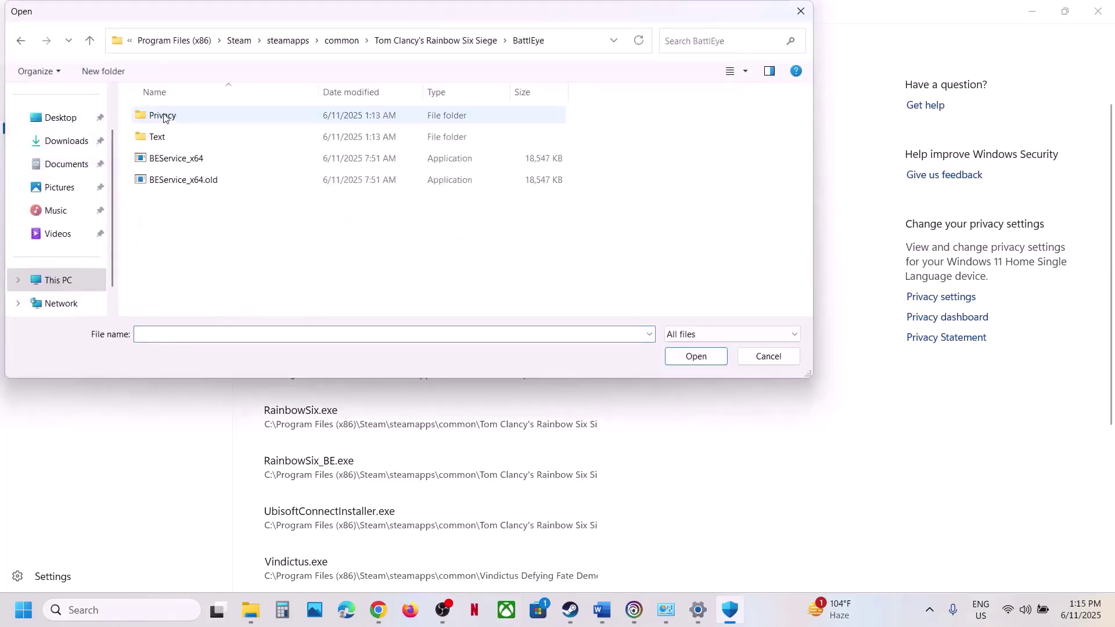
left_click(179, 162)
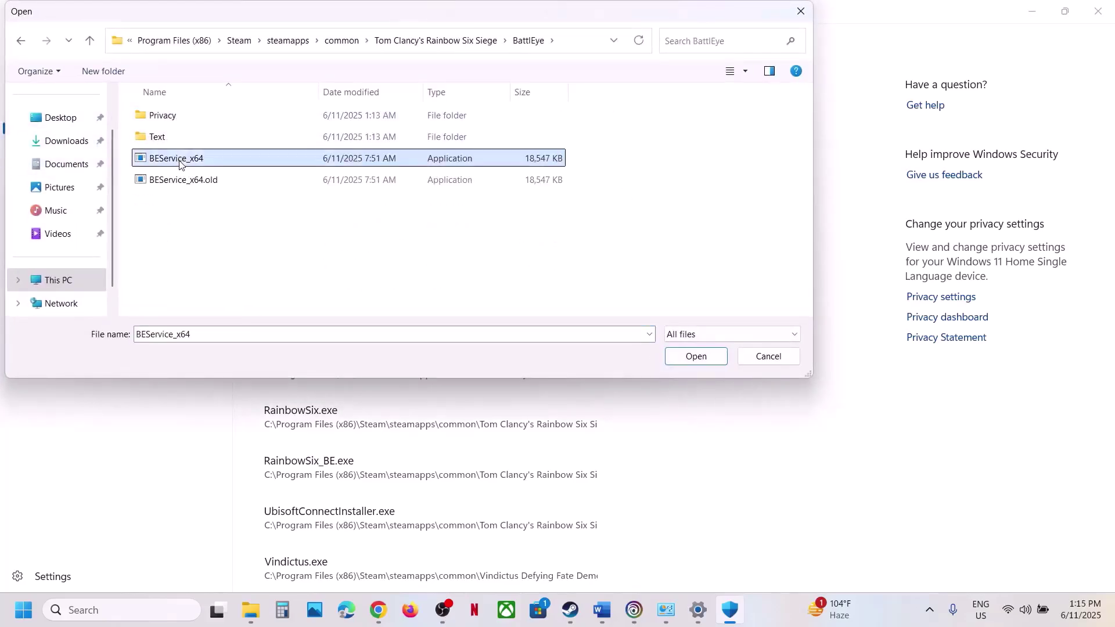
left_click(691, 356)
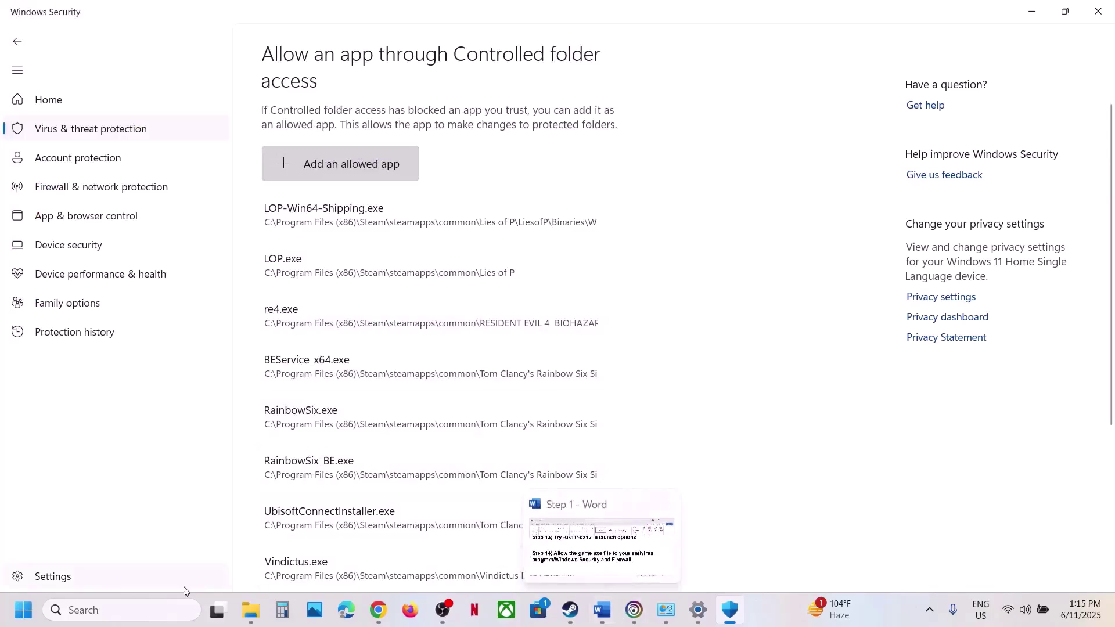
left_click(154, 610)
- Search 'control' to open Control Panel, then reach Windows Defender Firewall's Allowed apps via System and Security
type("control")
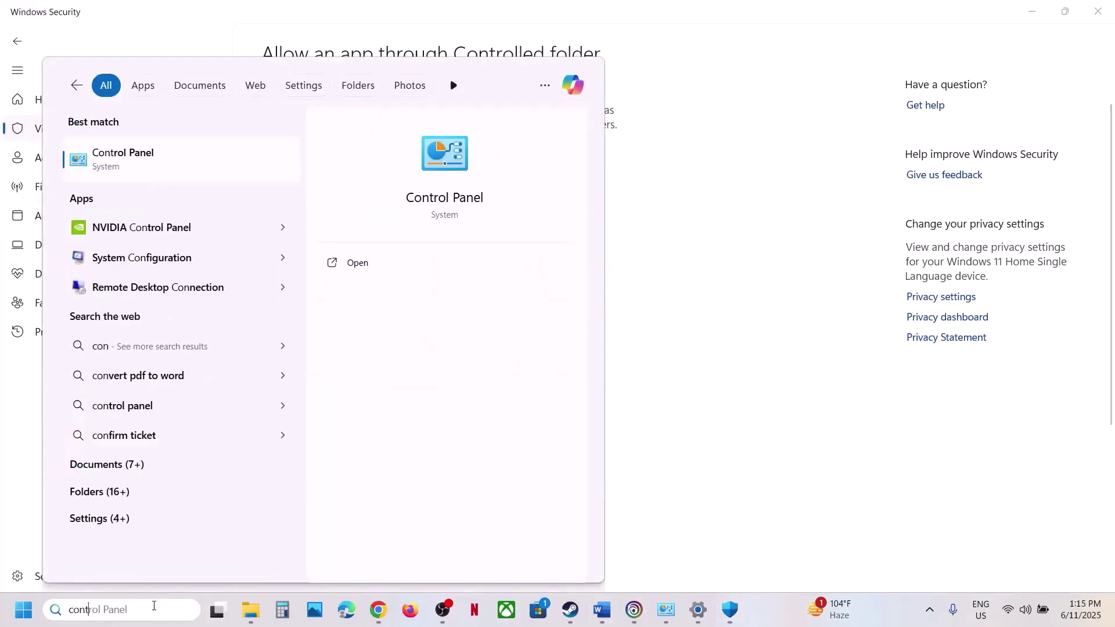
left_click(147, 169)
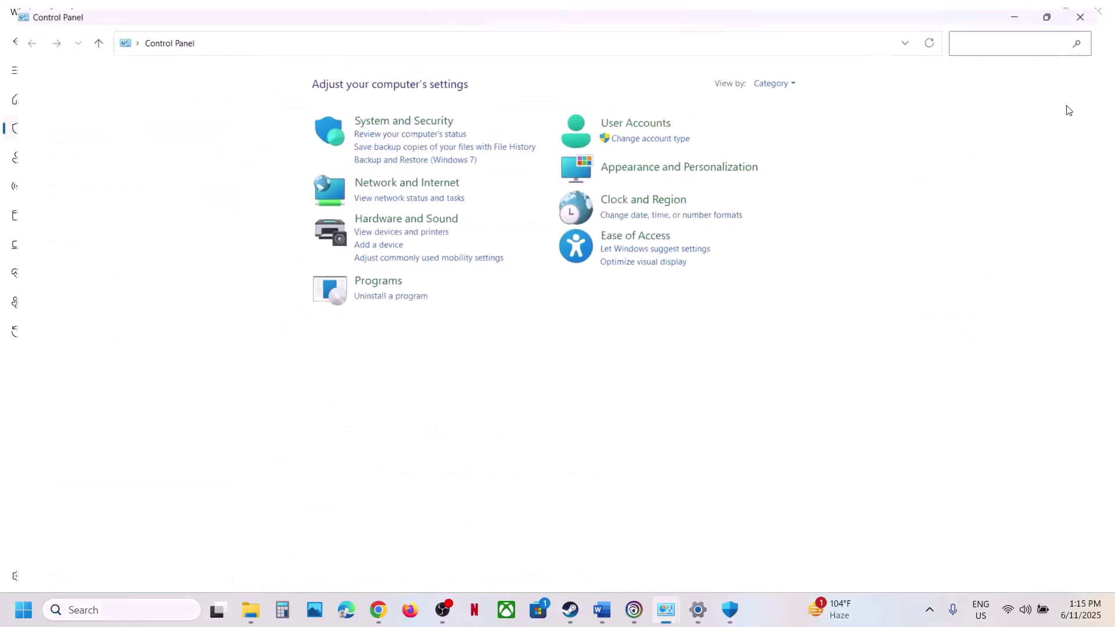
left_click(412, 115)
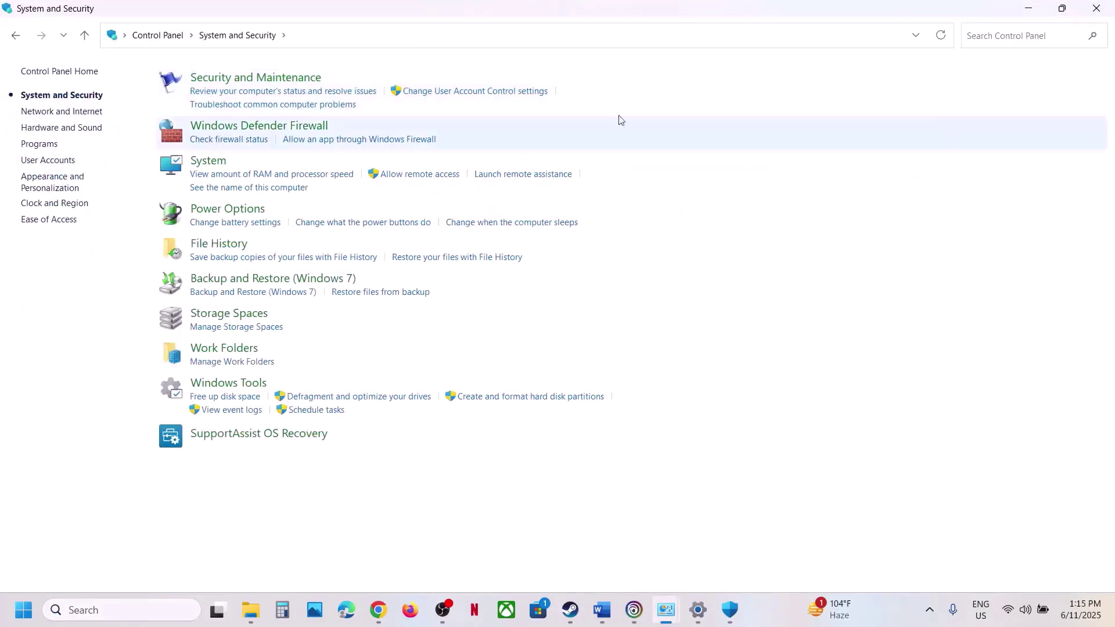
left_click(220, 126)
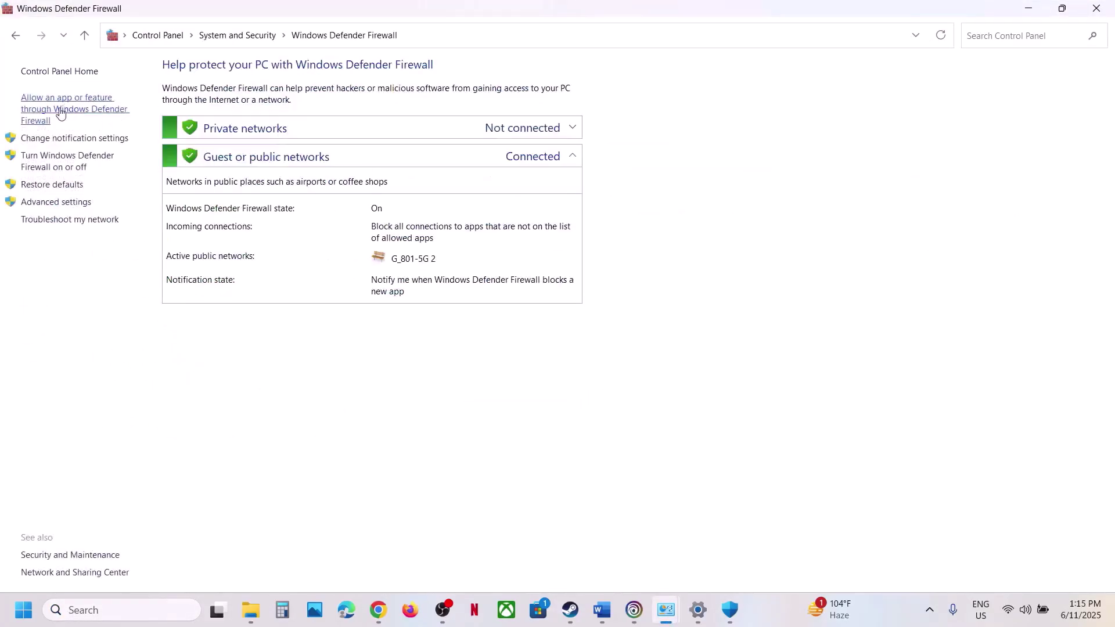
left_click(60, 113)
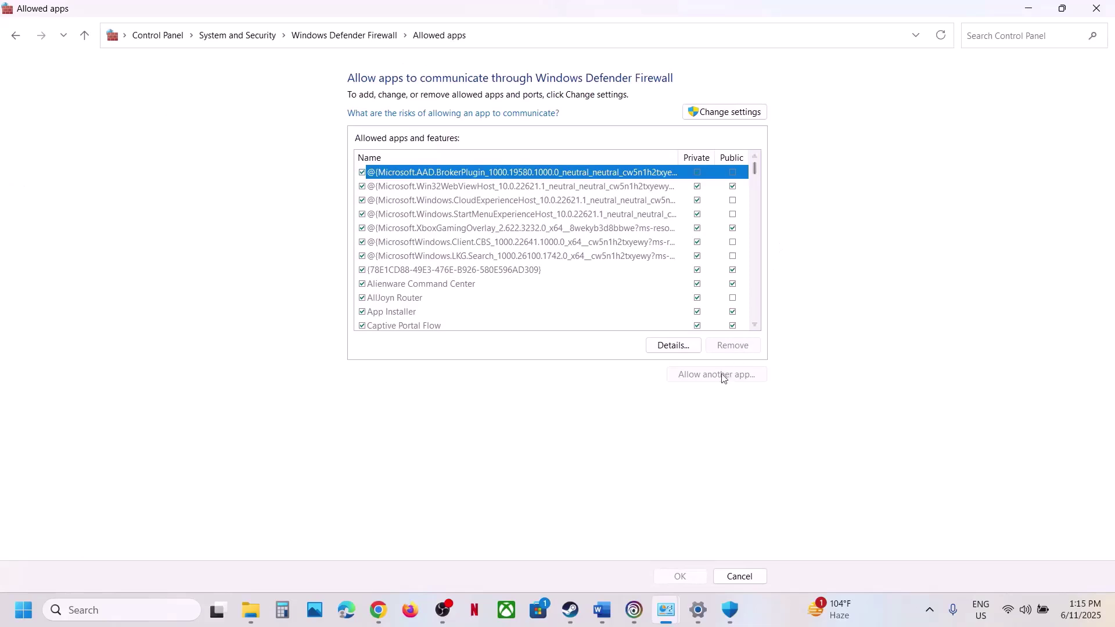
- Unlock the allowed-apps list and browse to C:\Program Files (x86)\Steam\steamapps\common\Tom Clancy's Rainbow Six Siege
left_click(730, 113)
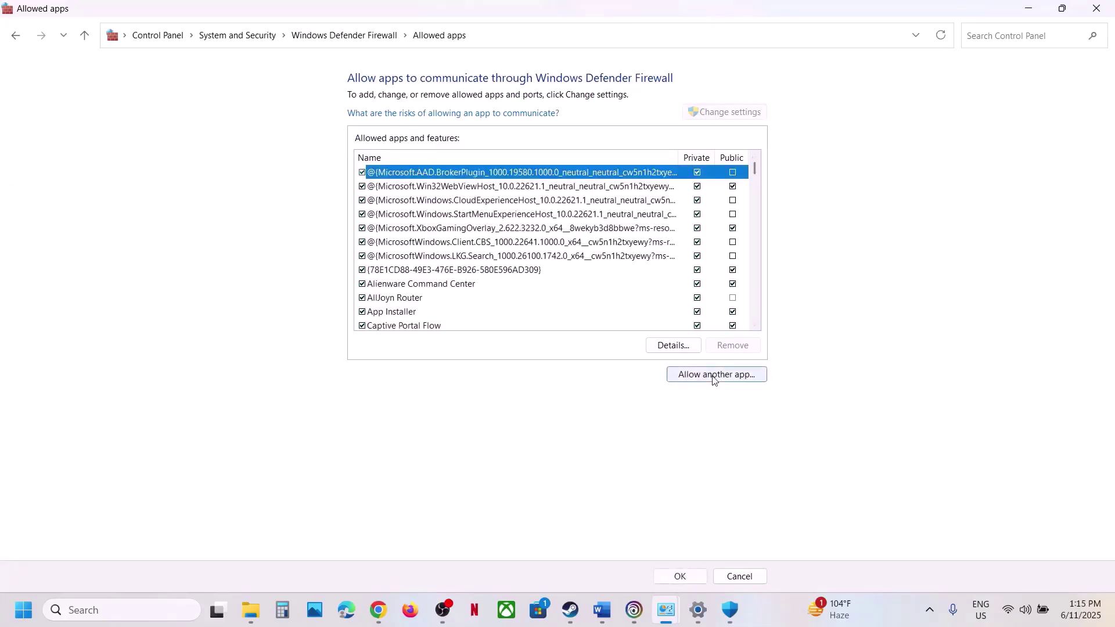
left_click(715, 376)
left_click(660, 372)
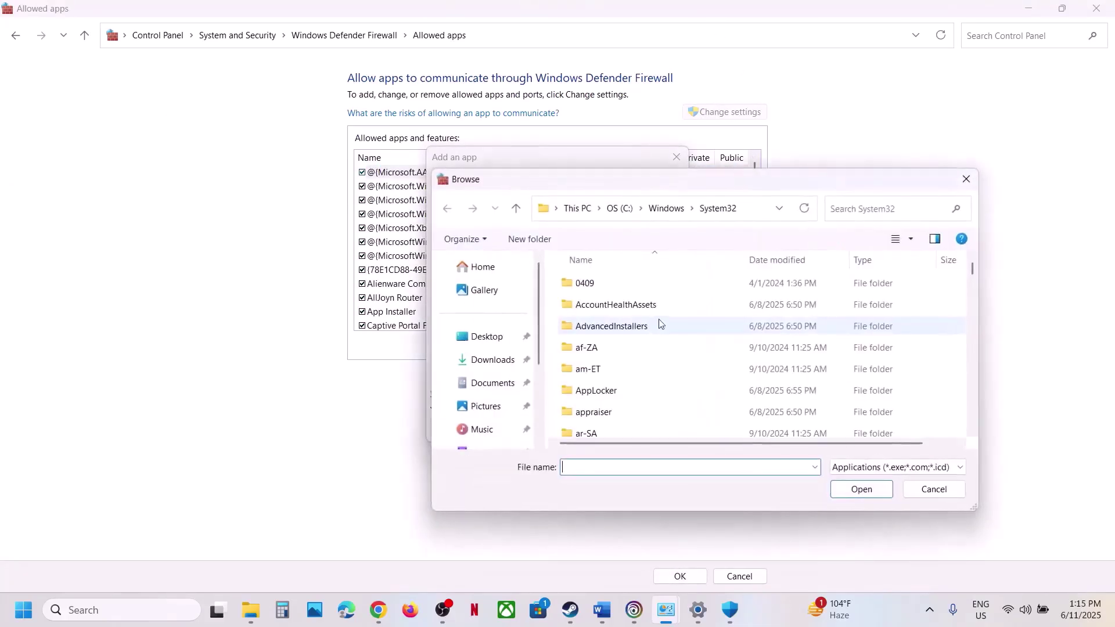
scroll(497, 363, "down", 2)
scroll(497, 366, "up", 1)
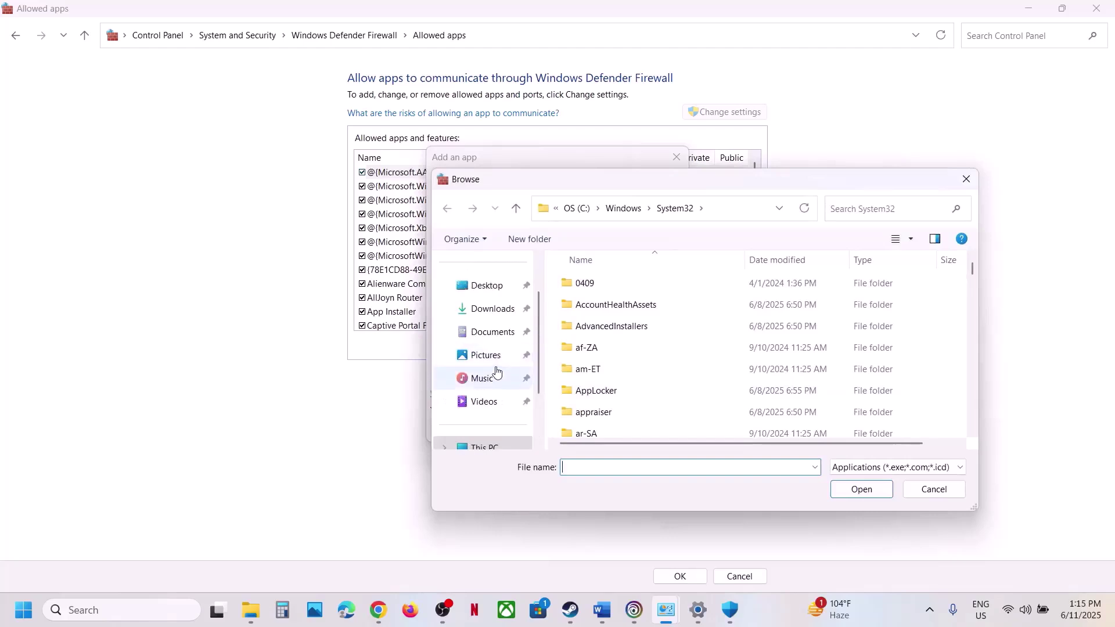
scroll(499, 372, "down", 1)
left_click(511, 378)
double_click(619, 293)
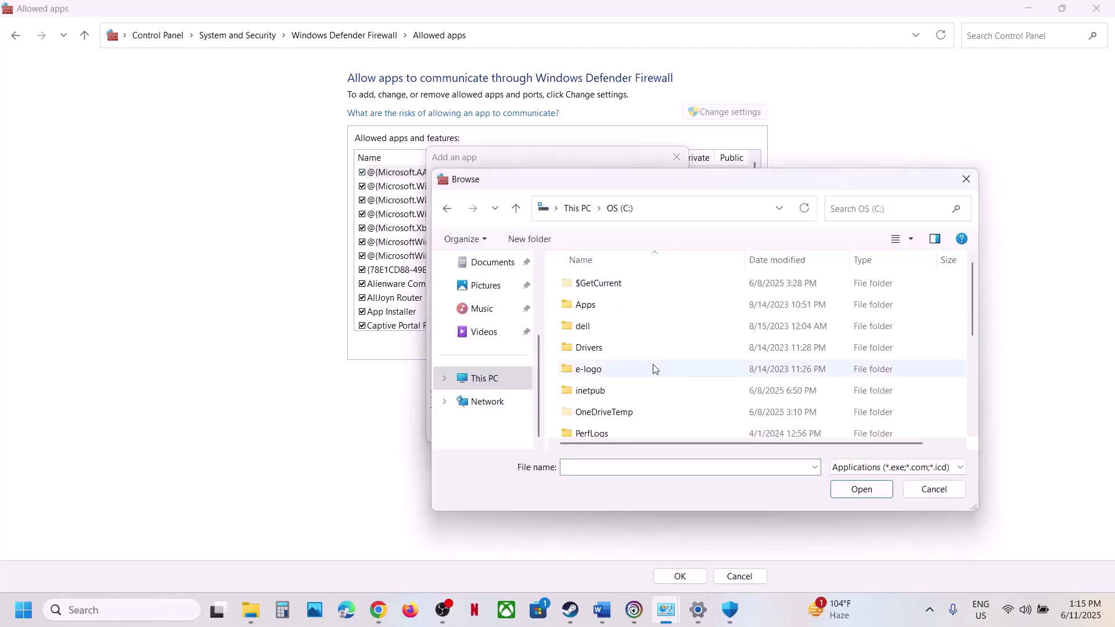
scroll(652, 364, "down", 3)
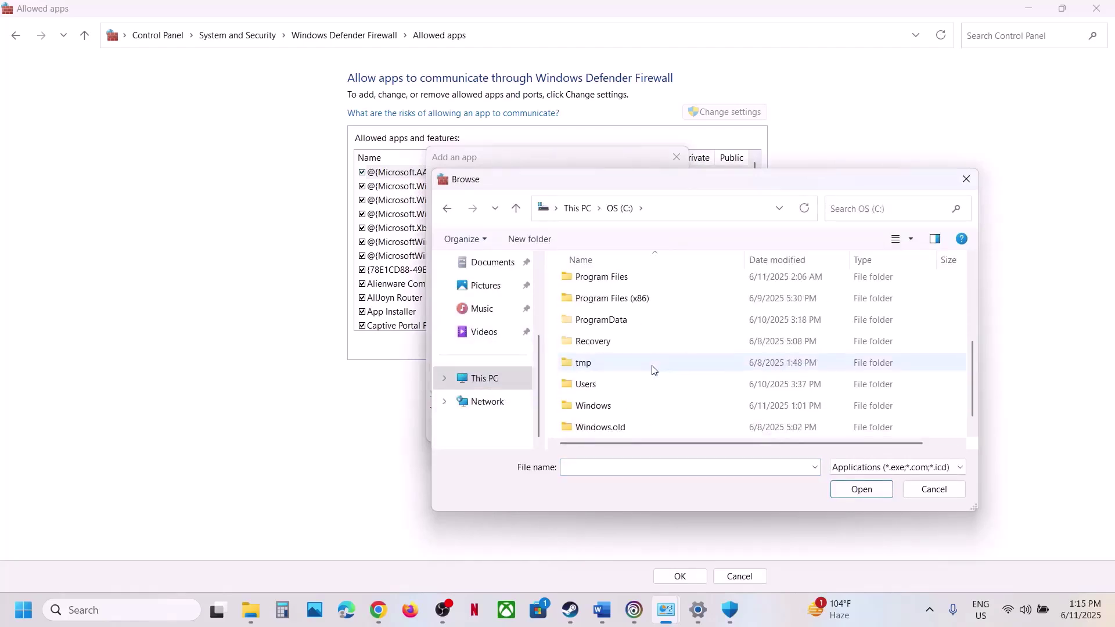
left_click(620, 303)
double_click(619, 304)
scroll(643, 364, "down", 1)
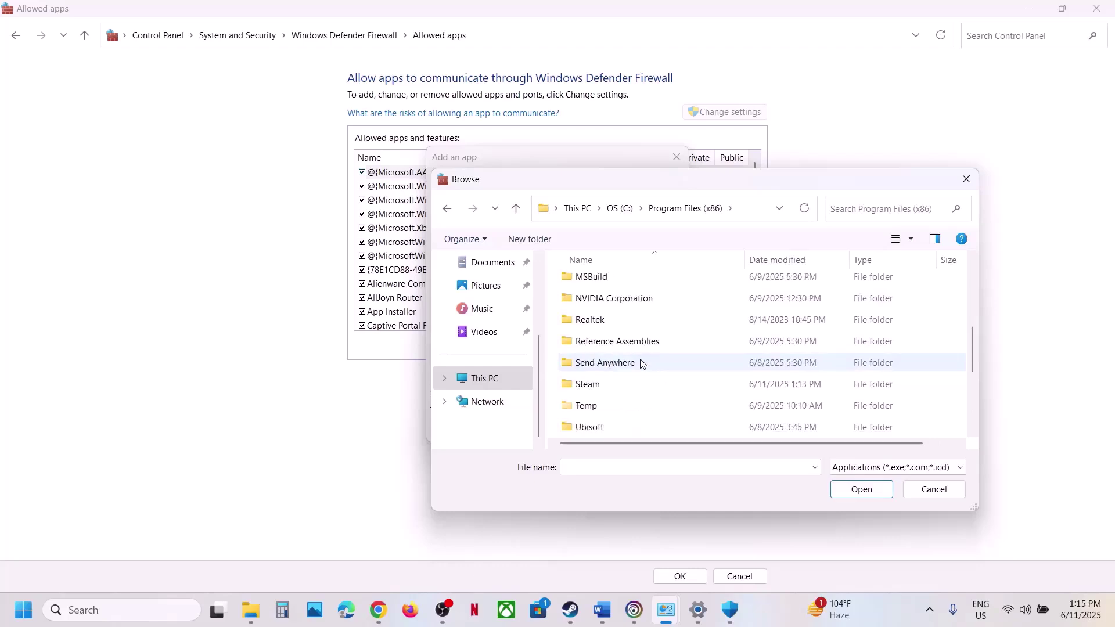
double_click(609, 384)
scroll(614, 302, "down", 2)
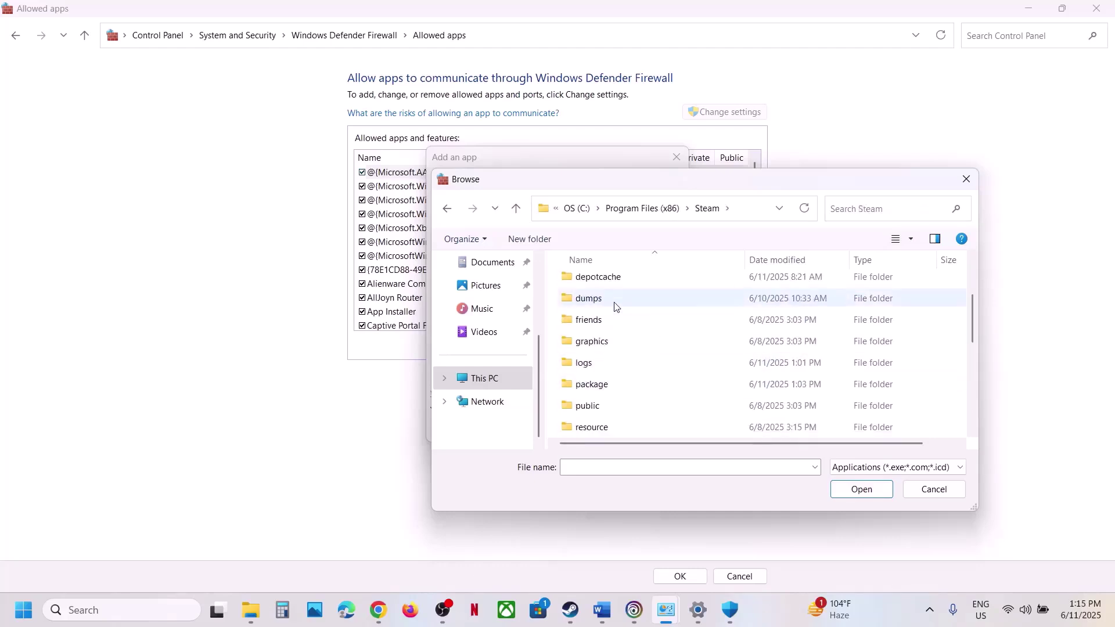
scroll(615, 344, "down", 2)
double_click(615, 344)
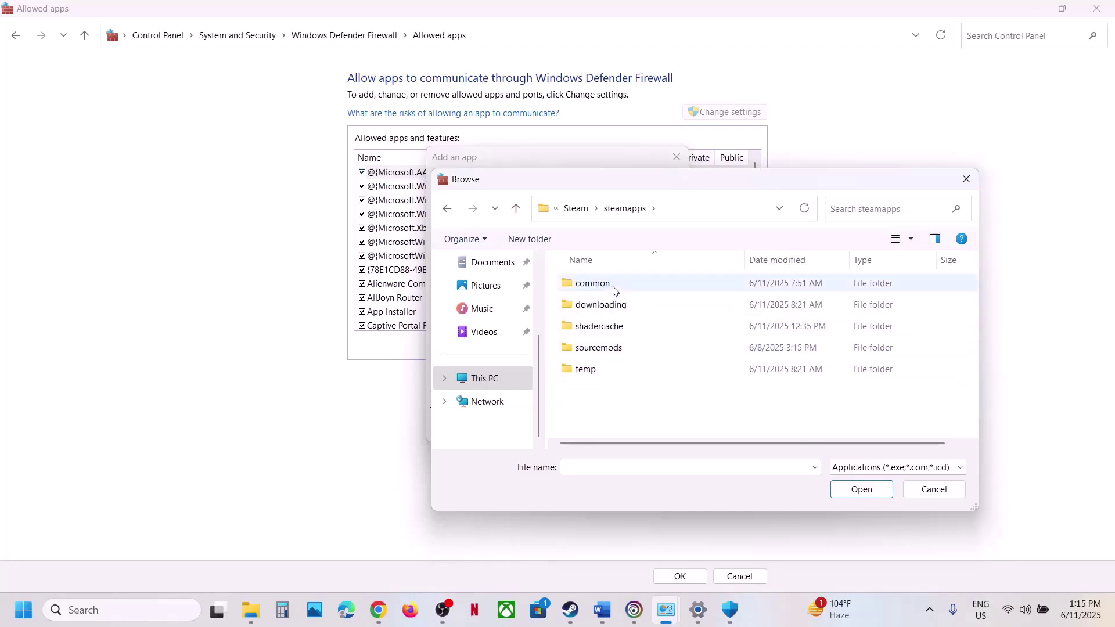
double_click(614, 285)
double_click(619, 366)
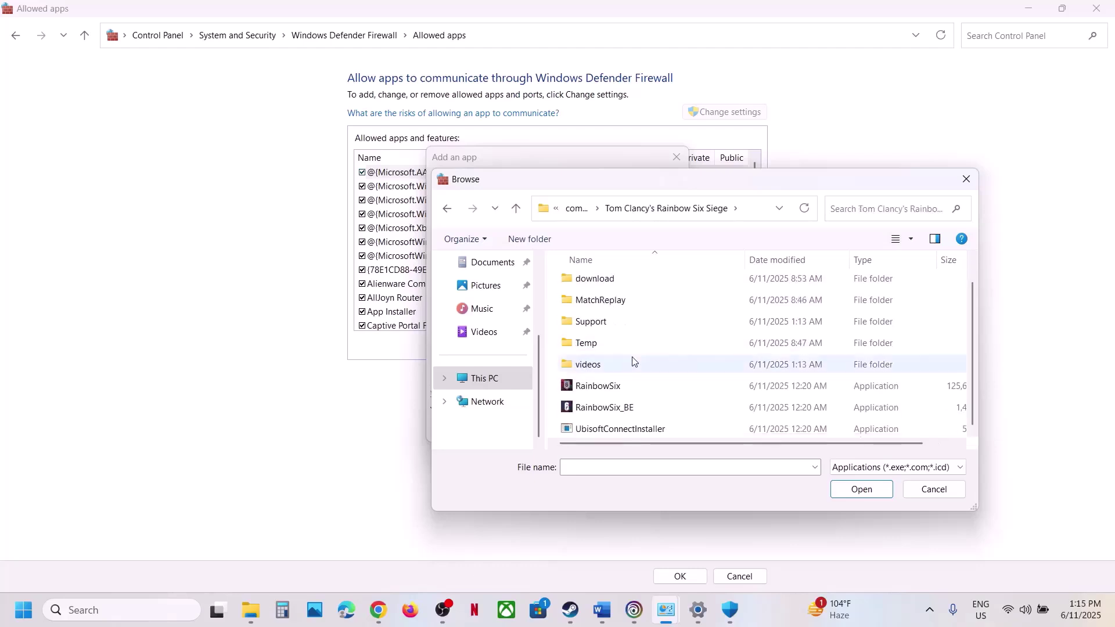
- Try adding RainbowSix.exe and RainbowSix_BE.exe, dismissing the already-in-the-list errors
left_click(612, 387)
left_click(861, 489)
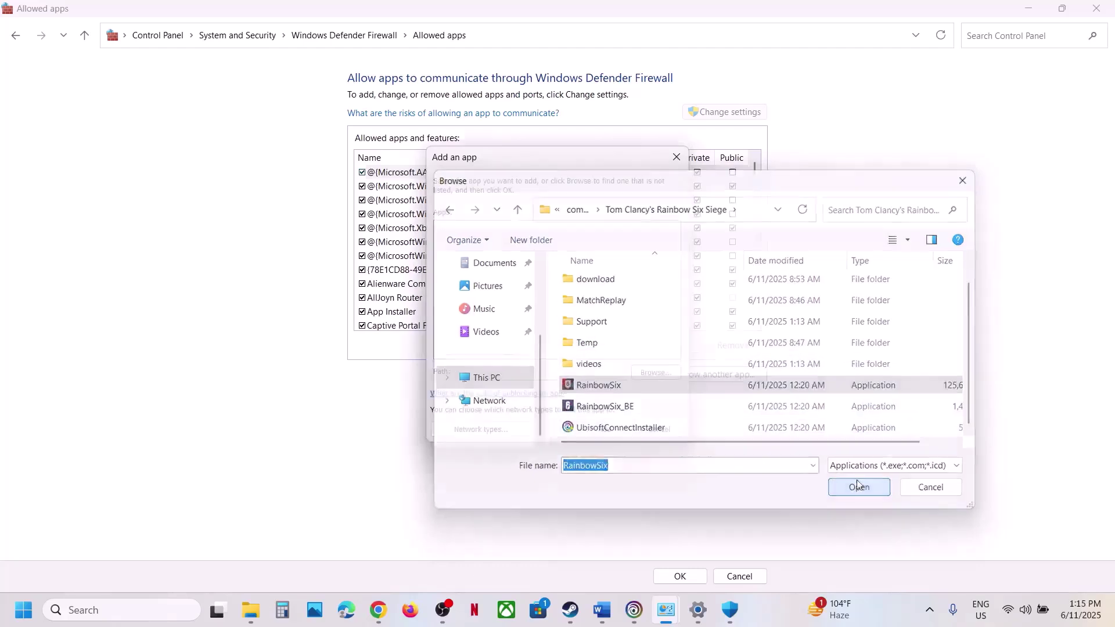
left_click(605, 430)
left_click(638, 359)
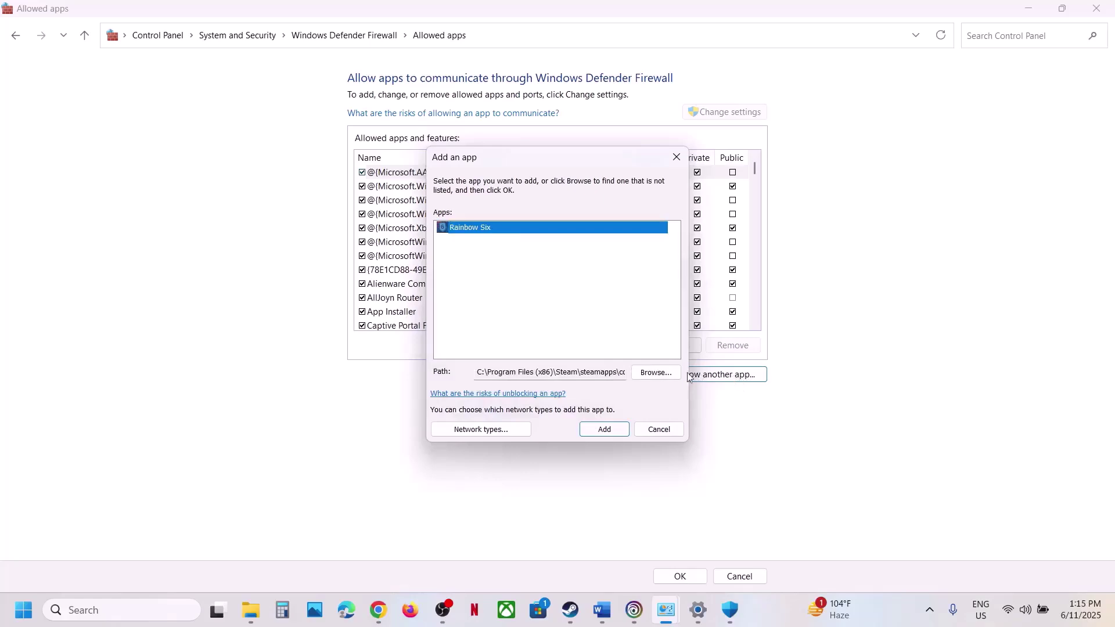
left_click(656, 373)
scroll(645, 426, "down", 1)
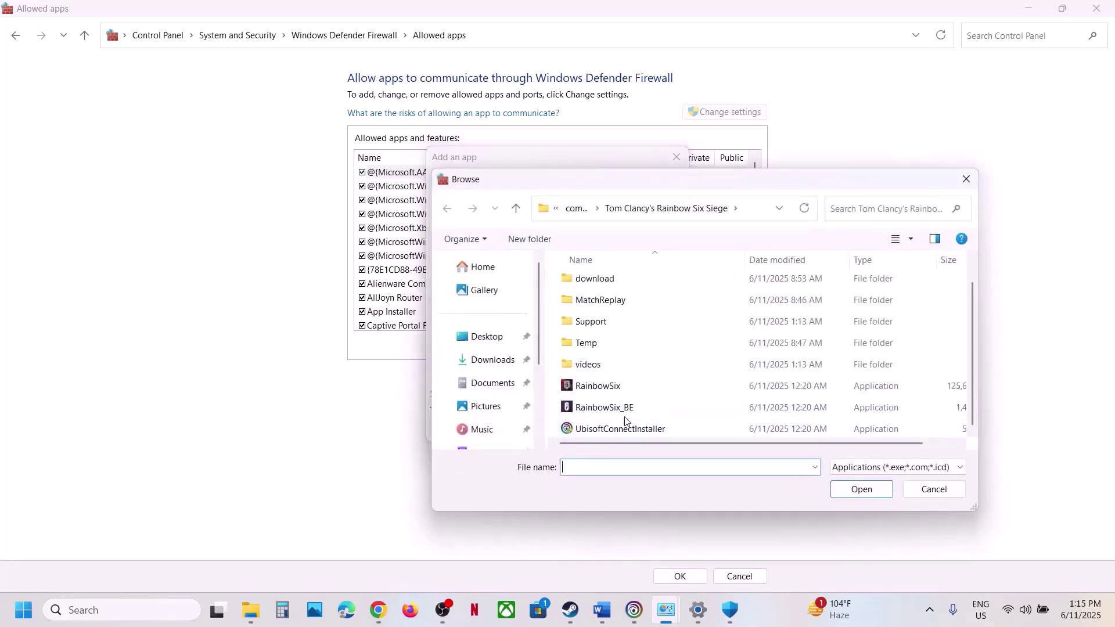
left_click(607, 408)
left_click(862, 490)
left_click(604, 430)
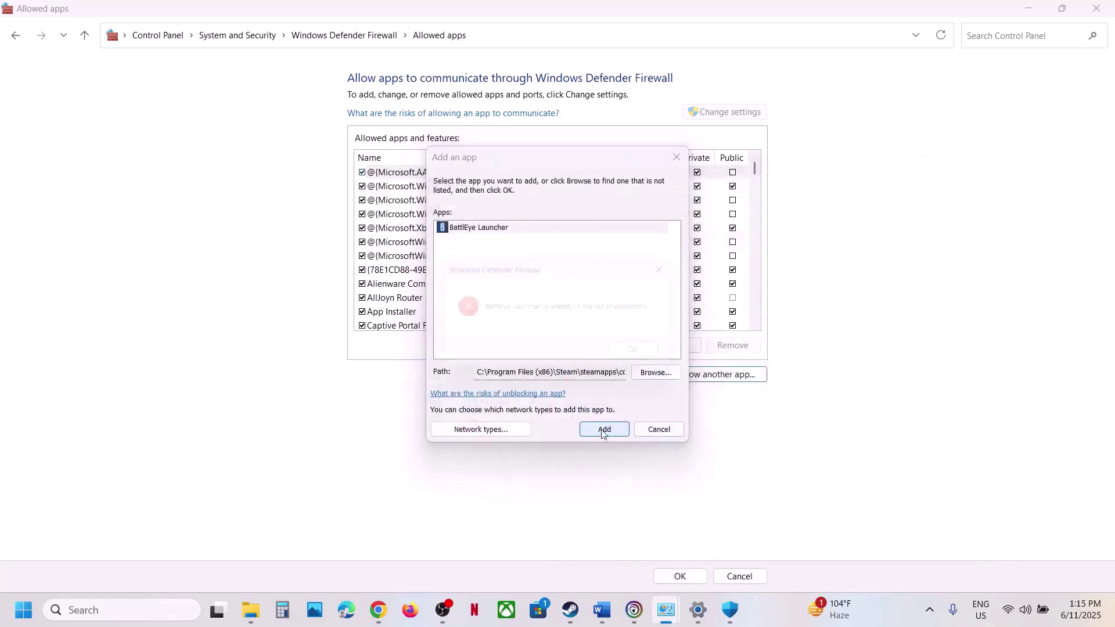
left_click(640, 358)
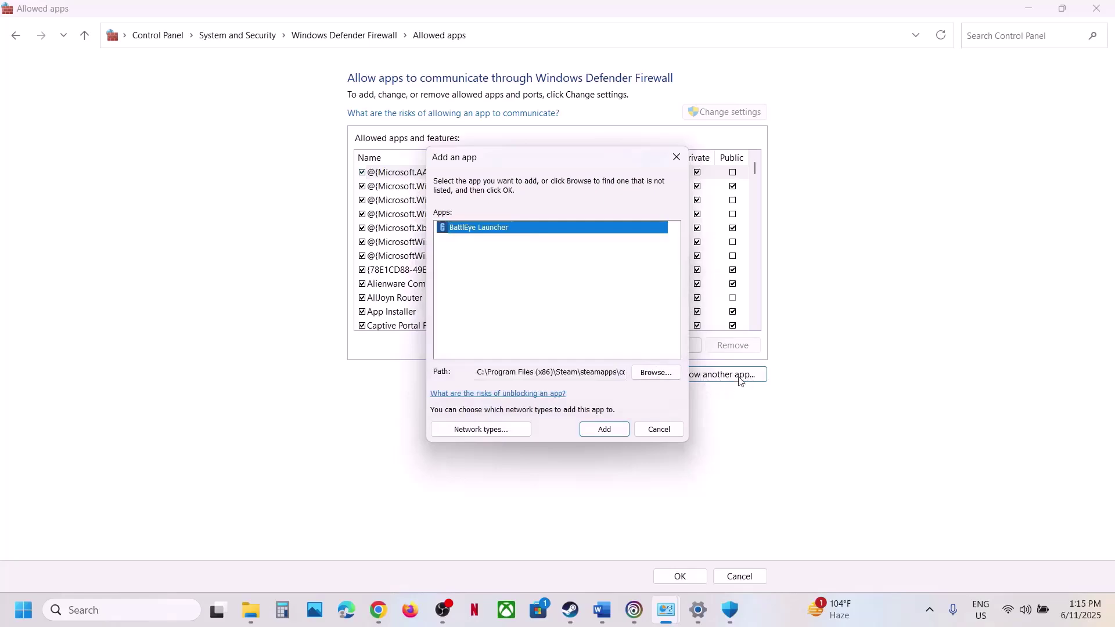
- Add UbisoftConnectInstaller.exe and BattlEye\BEService_x64.exe to the firewall's allowed apps
left_click(674, 375)
scroll(697, 337, "down", 1)
left_click(620, 428)
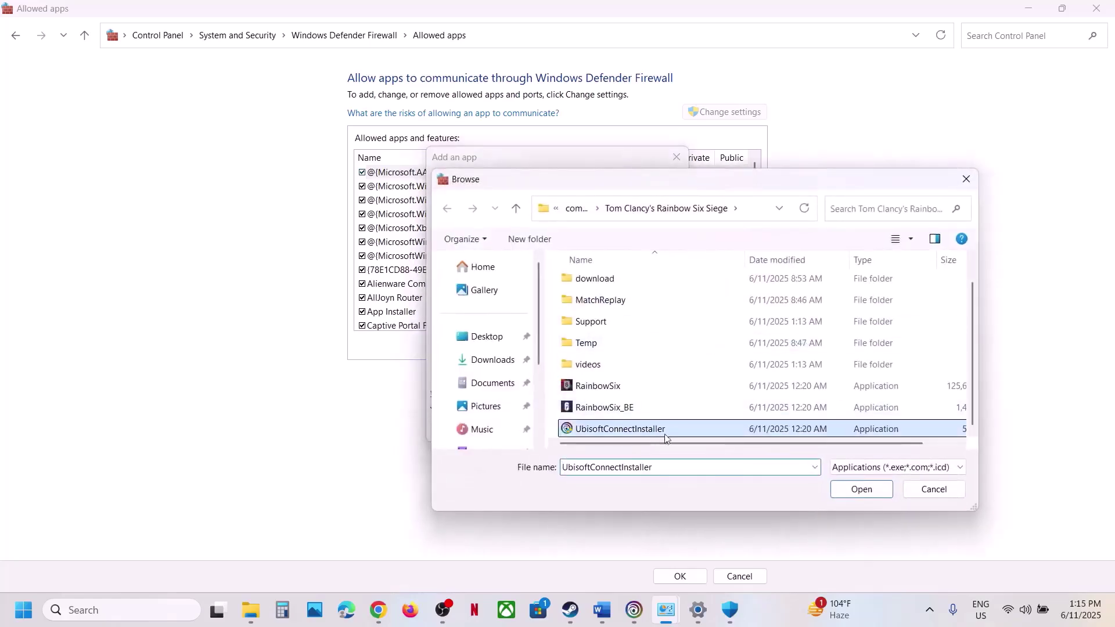
left_click(862, 489)
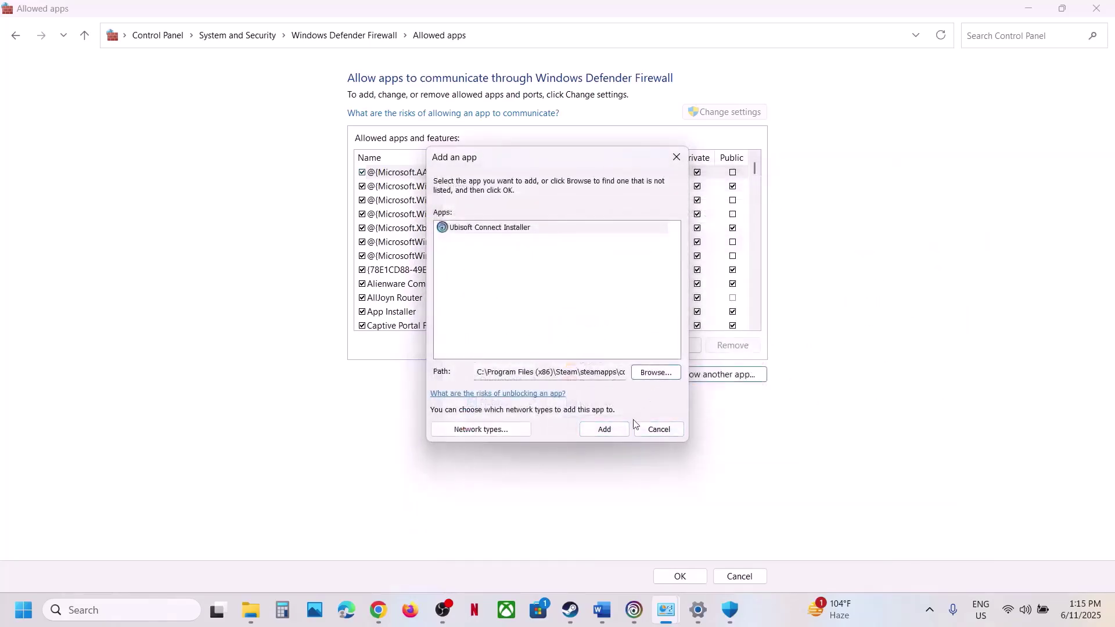
left_click(606, 431)
left_click(719, 374)
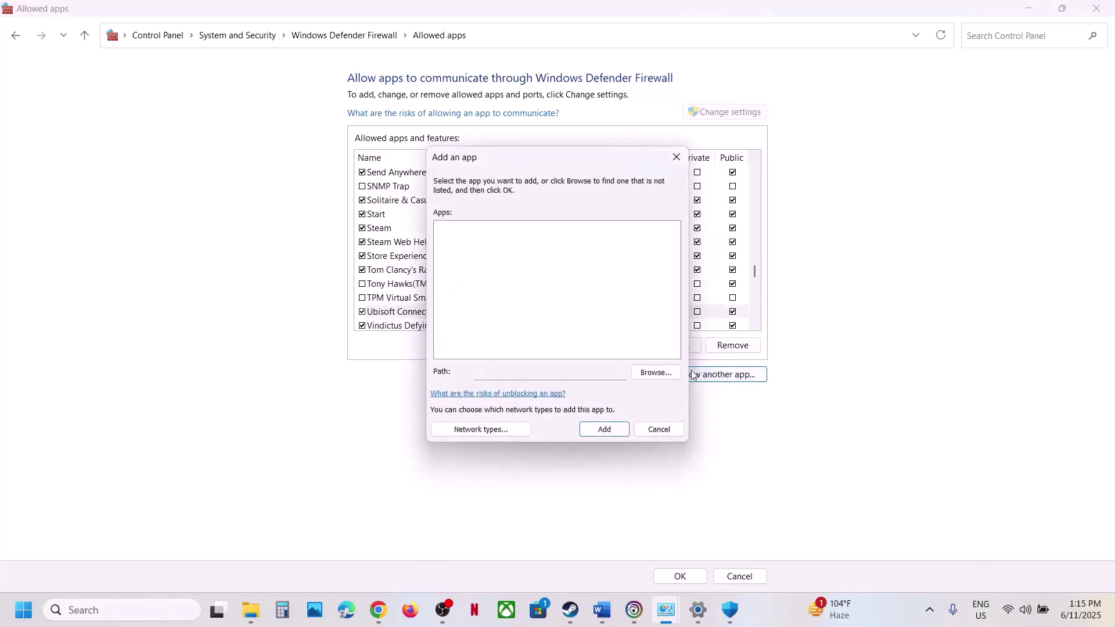
left_click(649, 367)
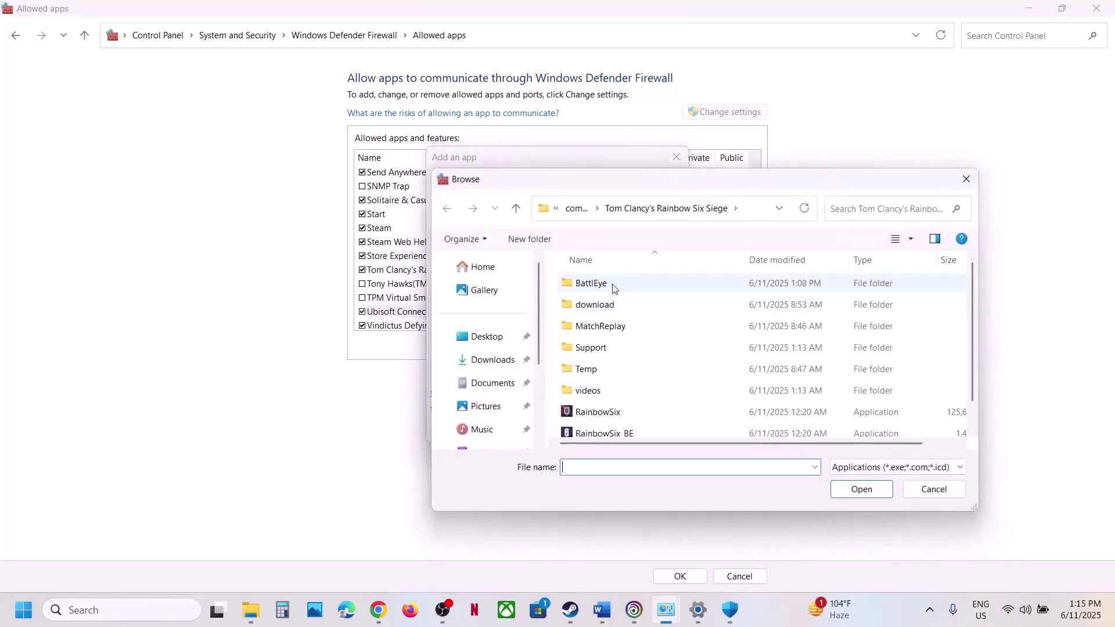
double_click(613, 284)
left_click(611, 328)
left_click(862, 489)
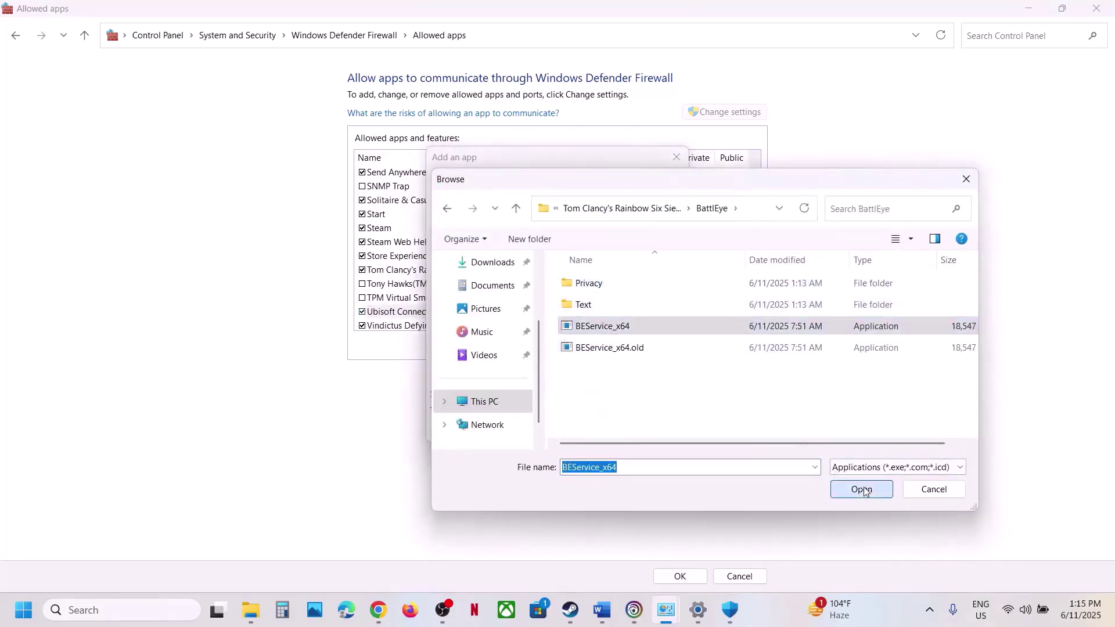
left_click(607, 430)
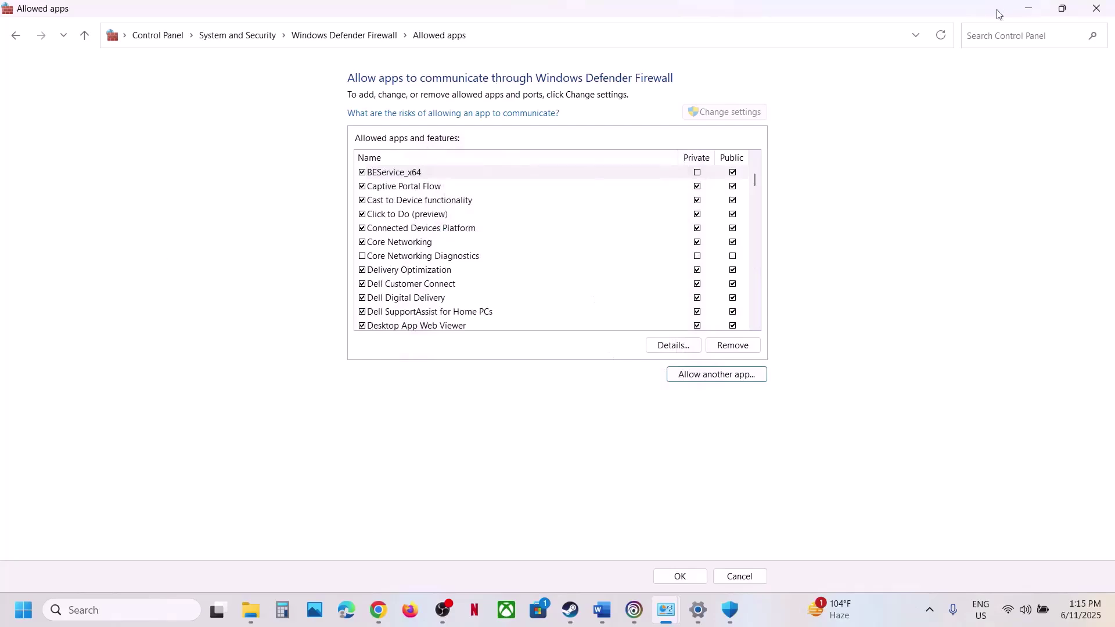
- Close the allowed apps, Windows Security and Settings windows
left_click(1094, 8)
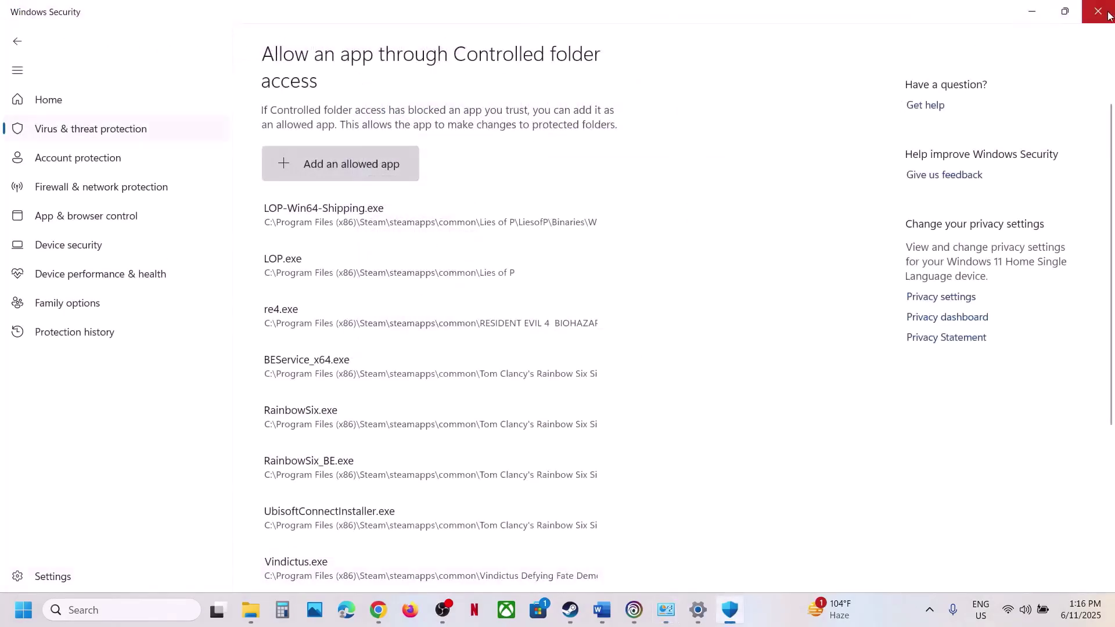
left_click(1100, 10)
left_click(1097, 9)
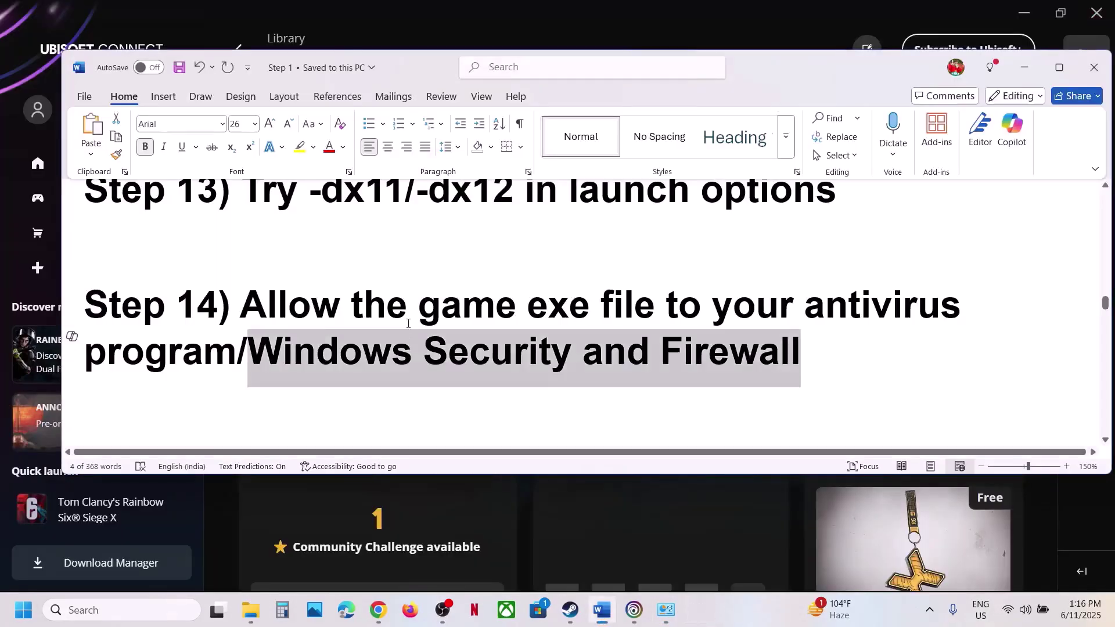